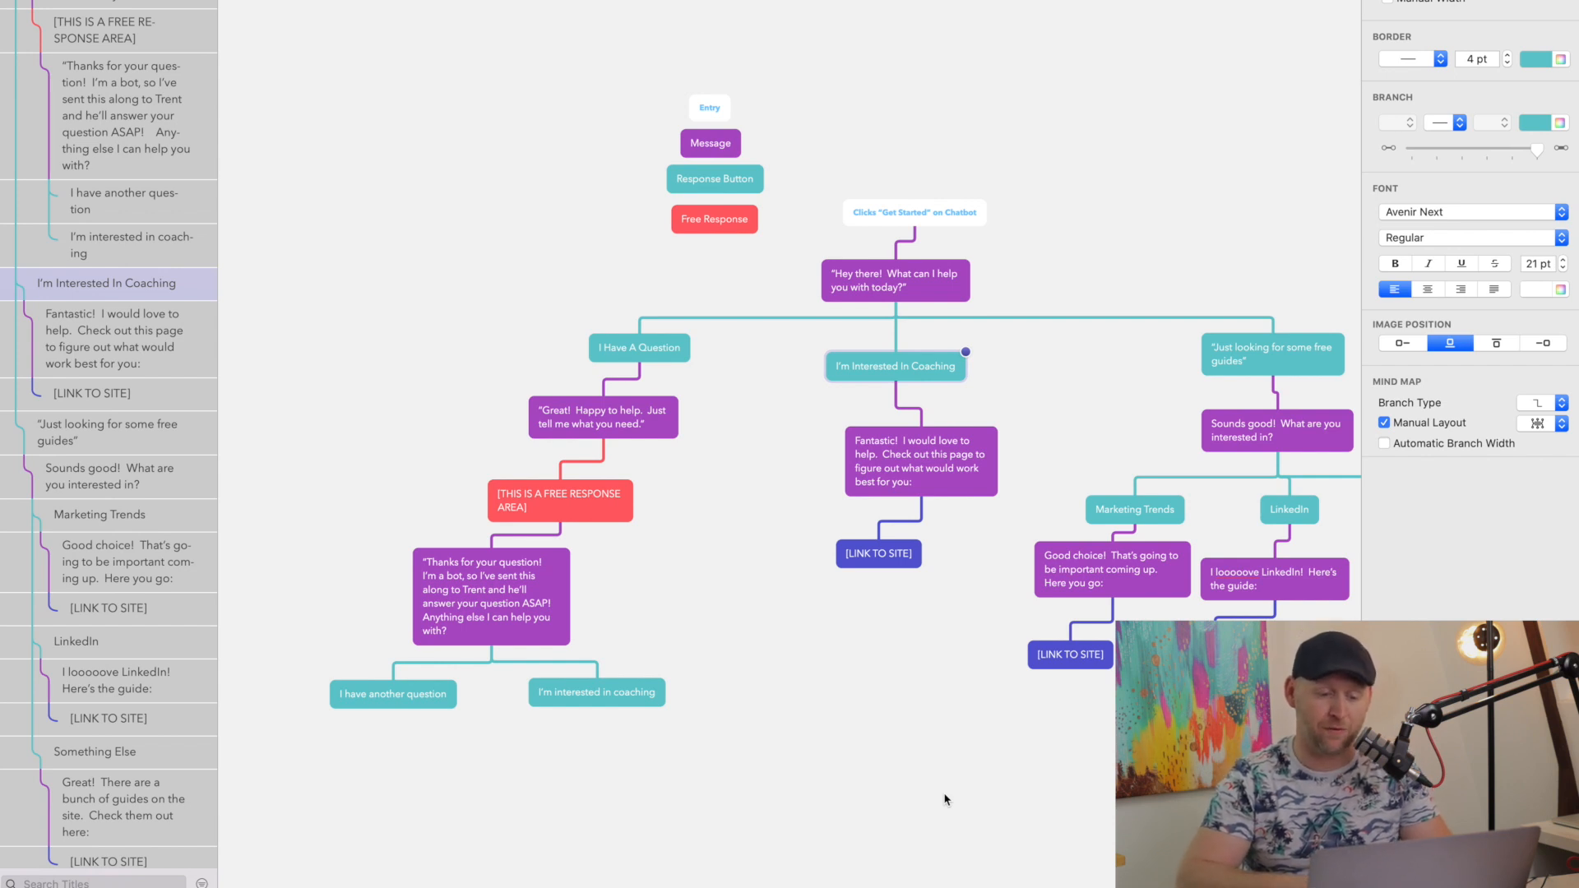
Examine the map's colour legend and the chatbot flow from the "Get Started" entry through the greeting to its response buttons
{"action": "scroll", "coordinate": [714, 107], "scroll_direction": "up", "scroll_amount": 5}
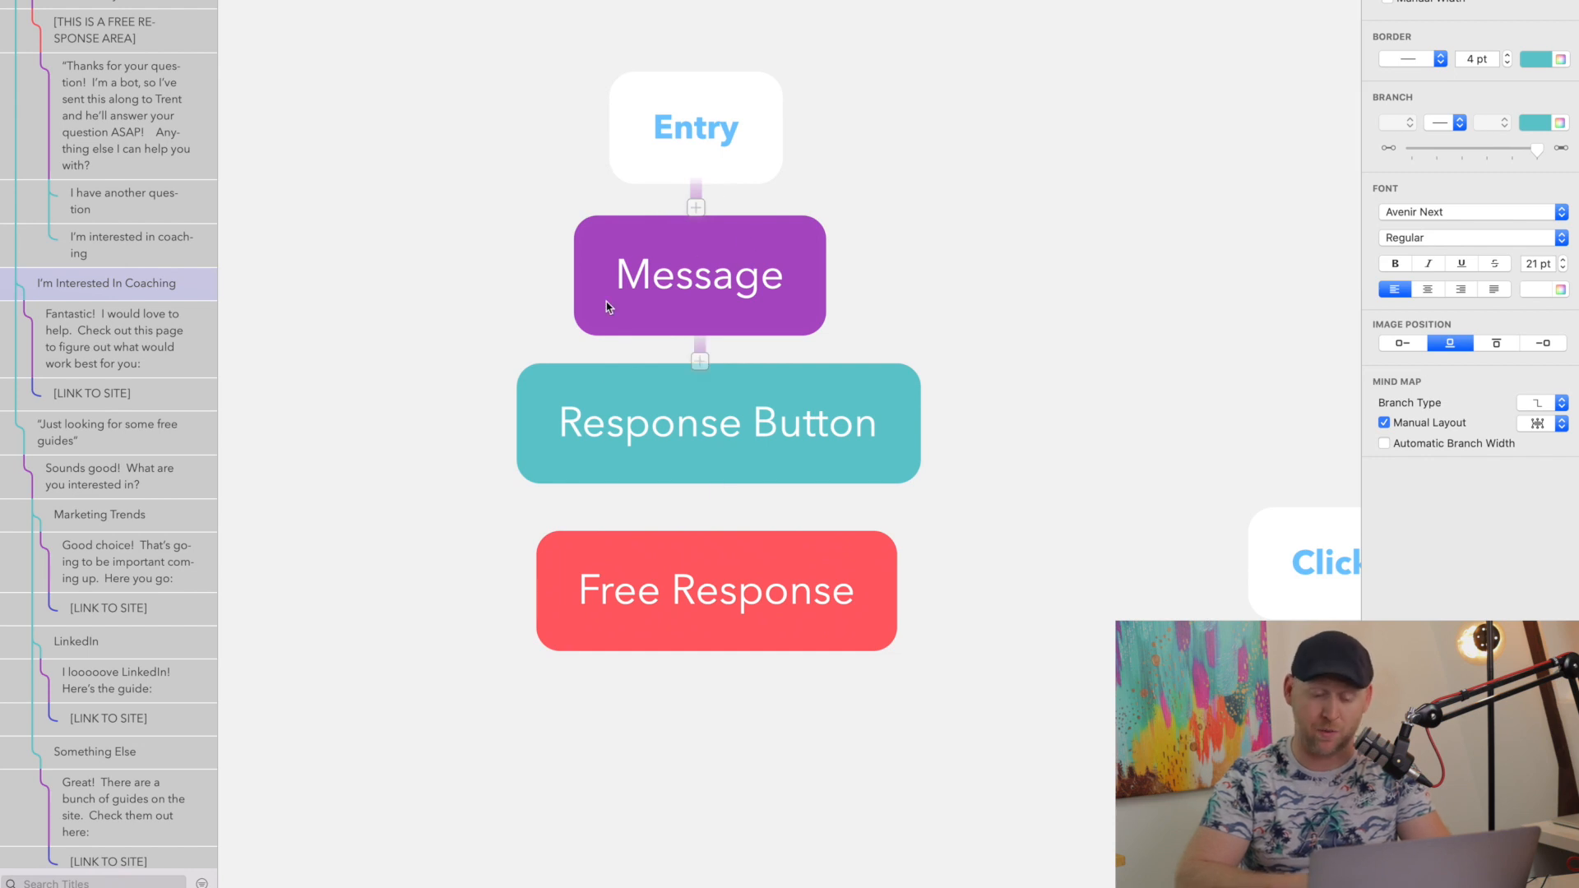
{"action": "scroll", "coordinate": [764, 583], "scroll_direction": "right", "scroll_amount": 10}
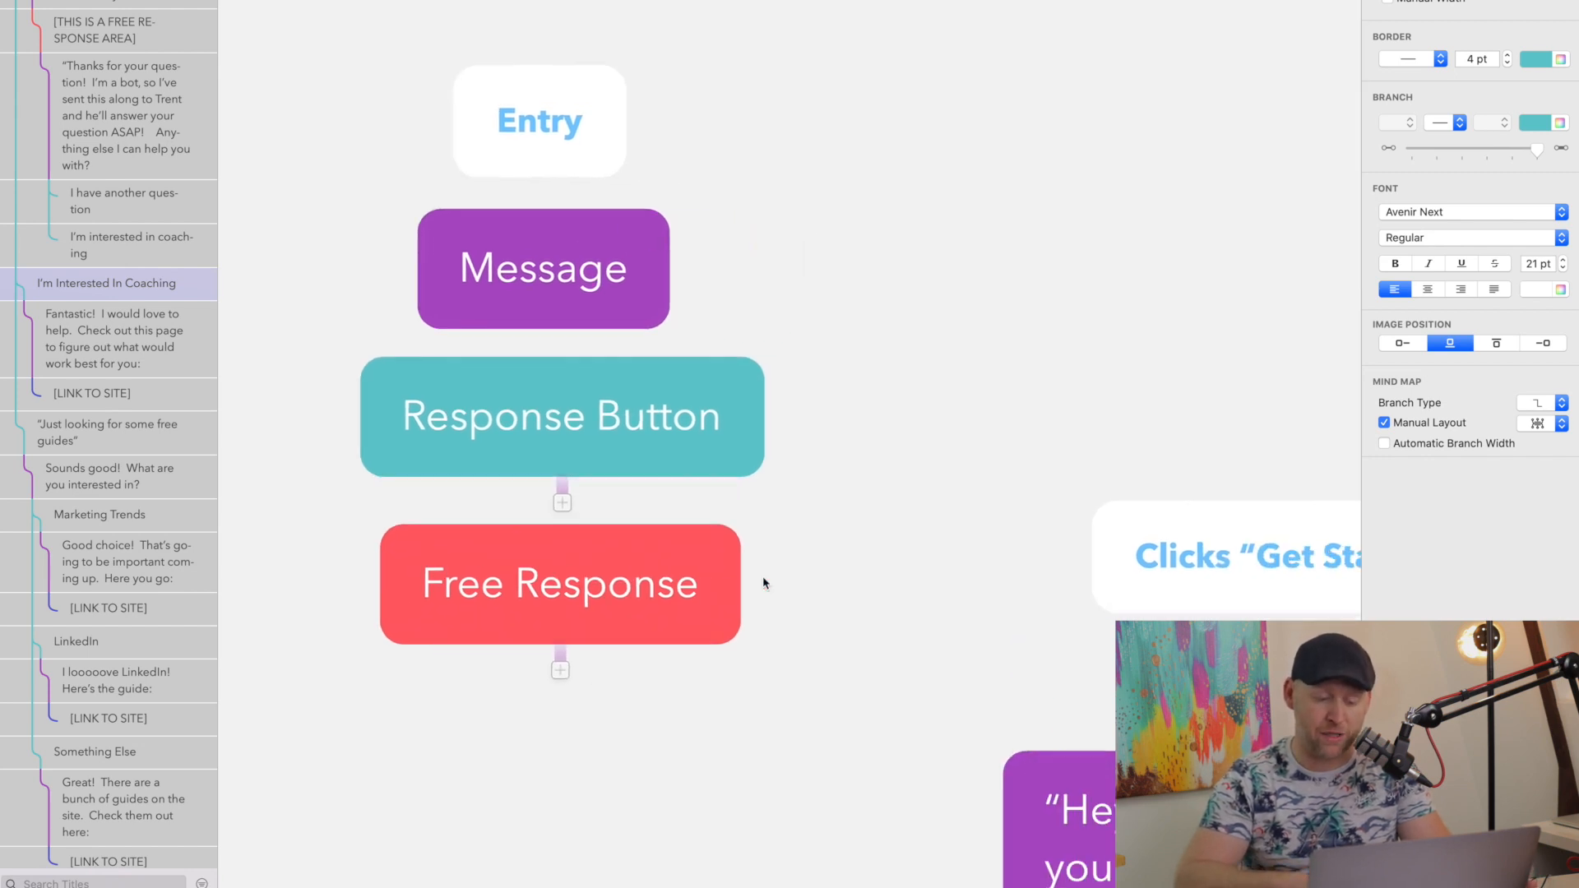
{"action": "scroll", "coordinate": [763, 576], "scroll_direction": "down", "scroll_amount": 5}
{"action": "scroll", "coordinate": [622, 573], "scroll_direction": "down", "scroll_amount": 2}
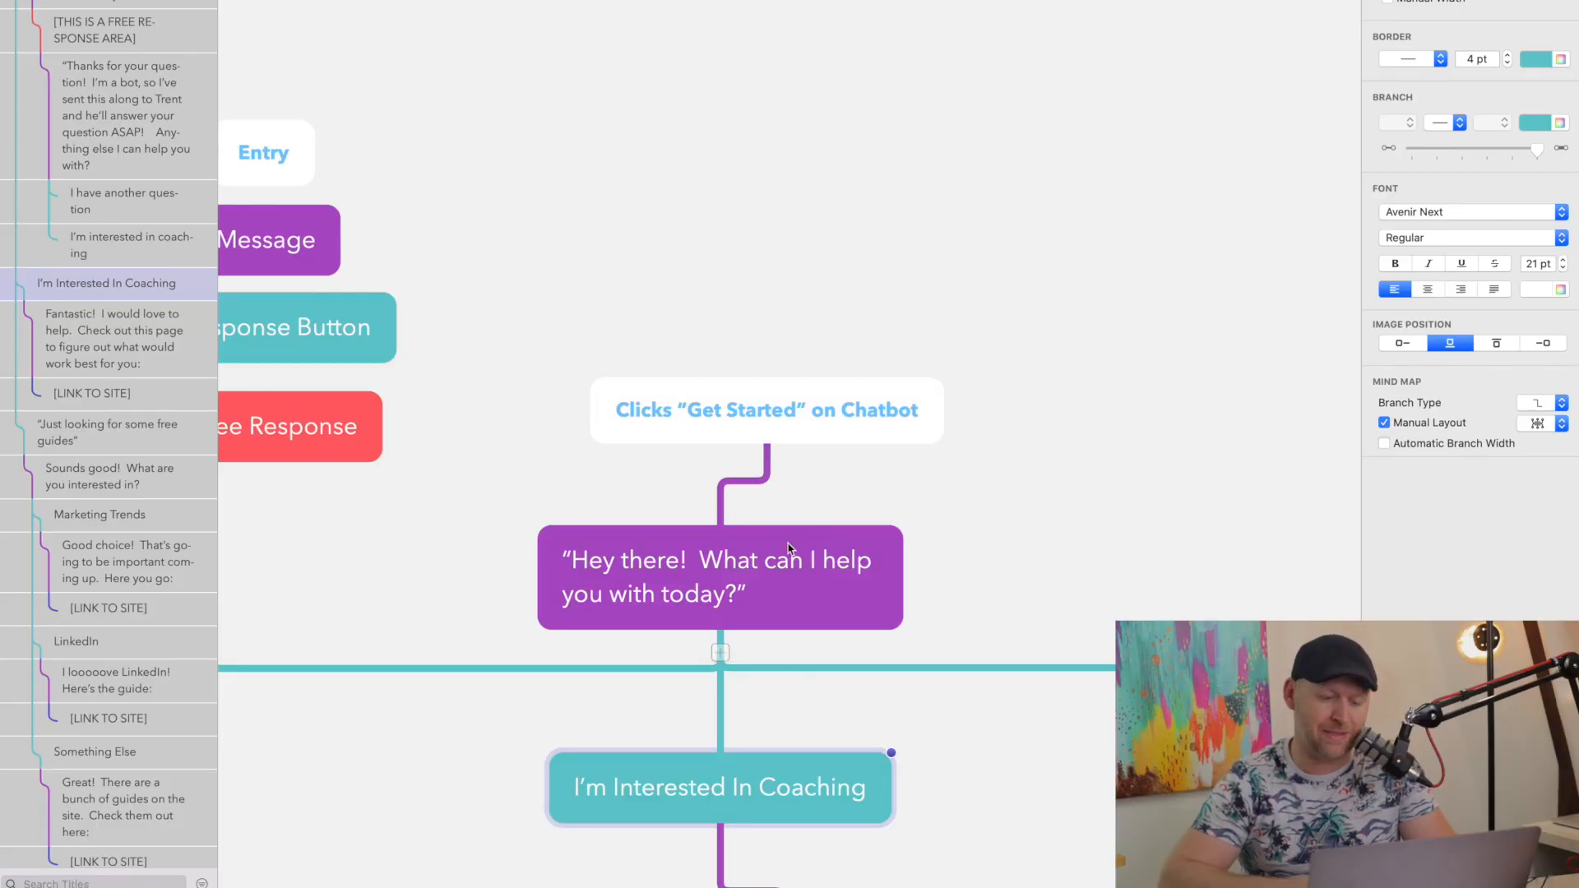
{"action": "scroll", "coordinate": [787, 550], "scroll_direction": "down", "scroll_amount": 6}
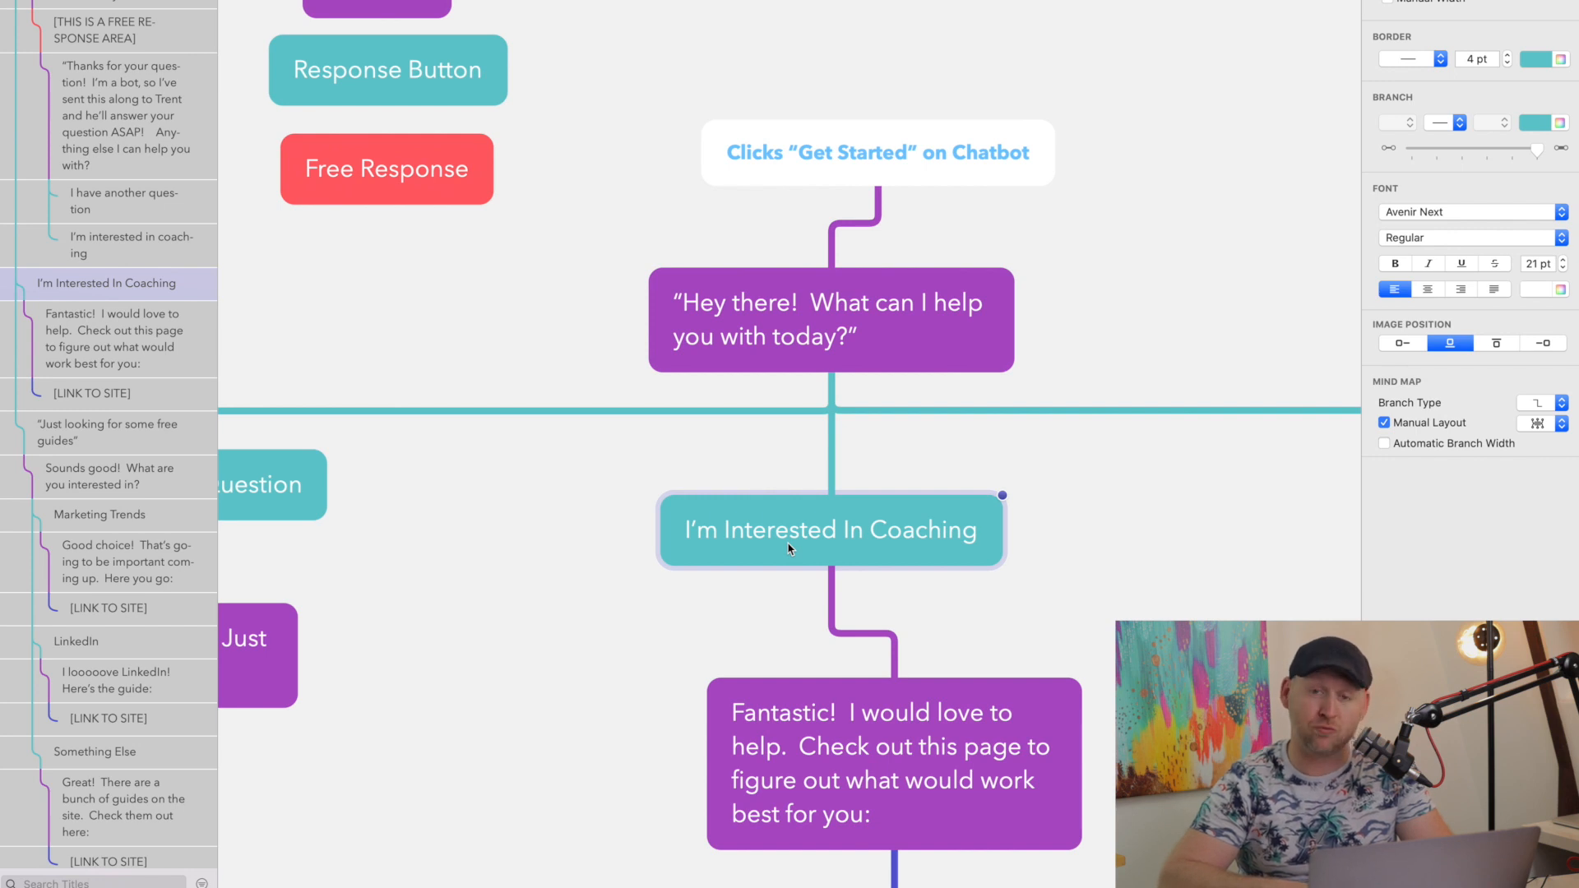
{"action": "scroll", "coordinate": [788, 549], "scroll_direction": "down", "scroll_amount": 5}
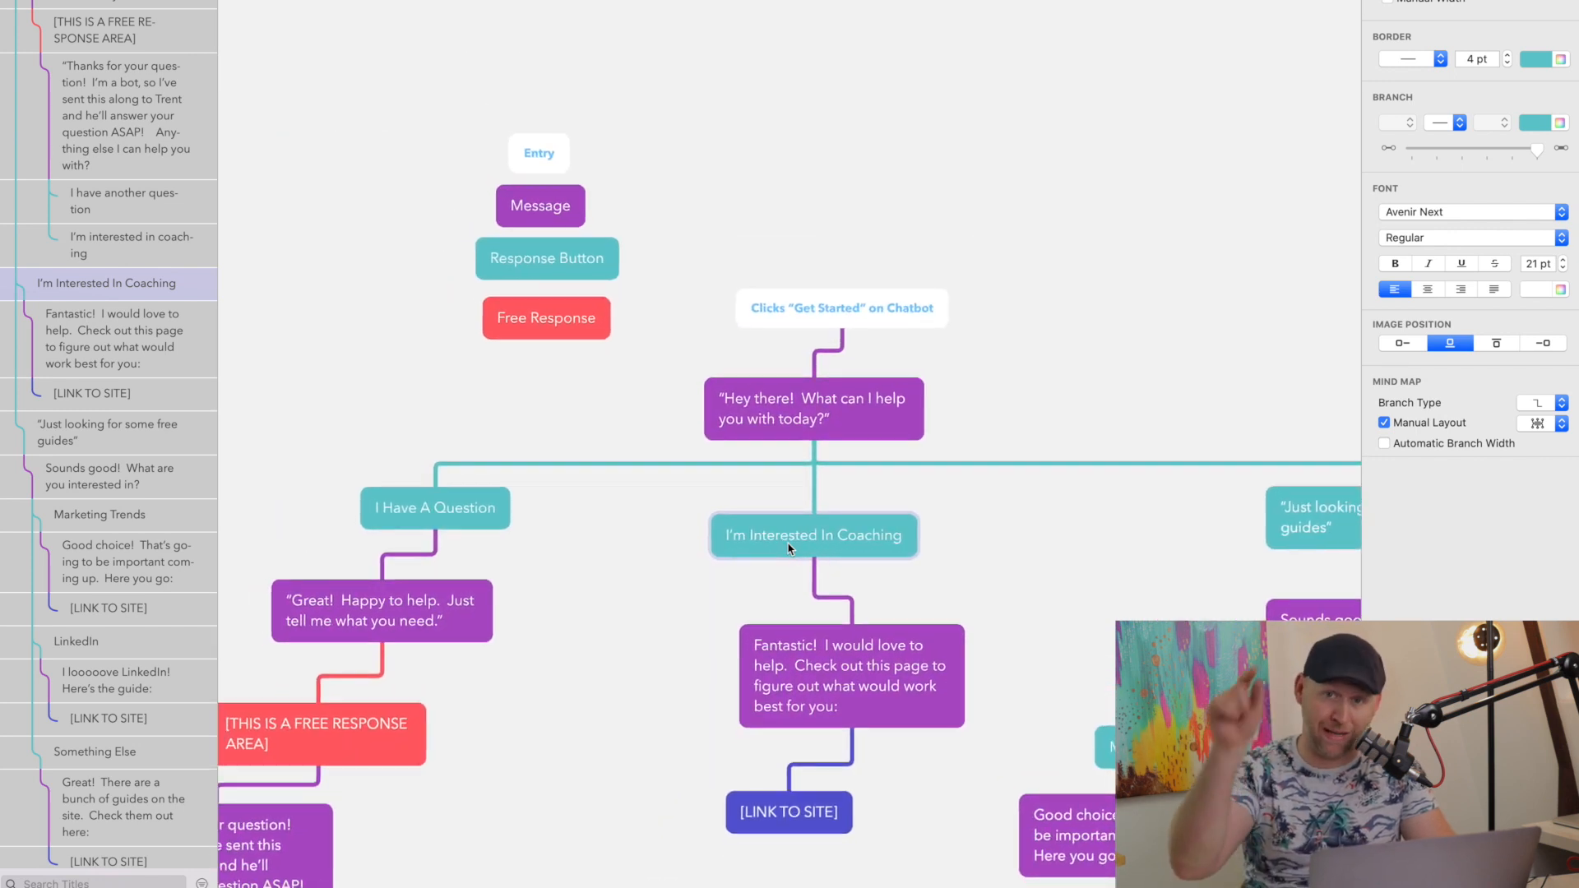
{"action": "scroll", "coordinate": [787, 549], "scroll_direction": "down", "scroll_amount": 1}
{"action": "scroll", "coordinate": [788, 549], "scroll_direction": "right", "scroll_amount": 1}
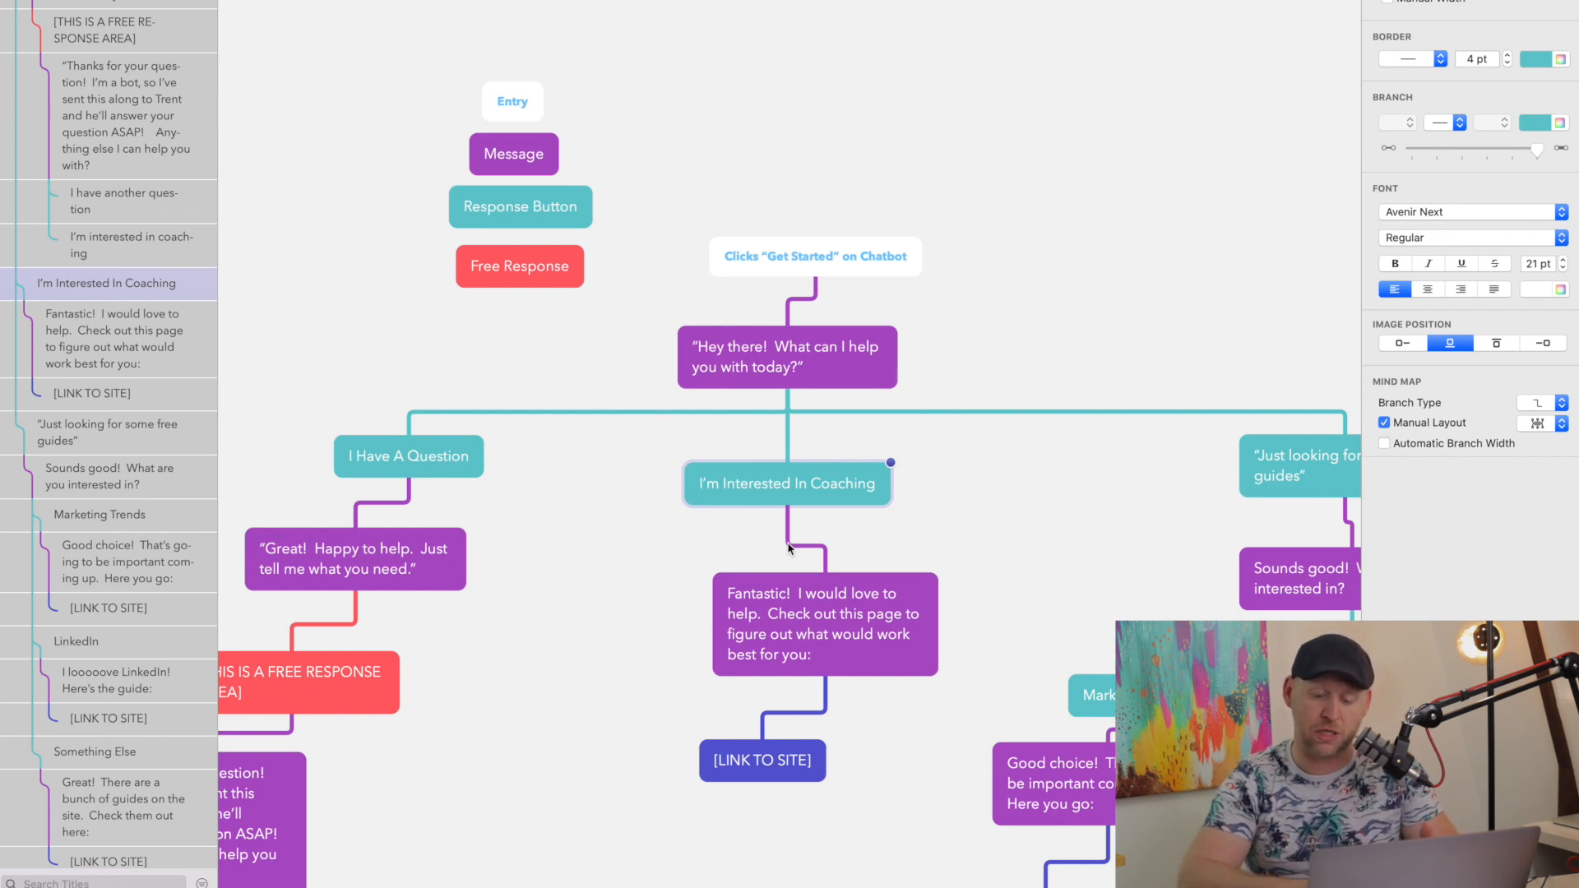
{"action": "scroll", "coordinate": [788, 549], "scroll_direction": "right", "scroll_amount": 4}
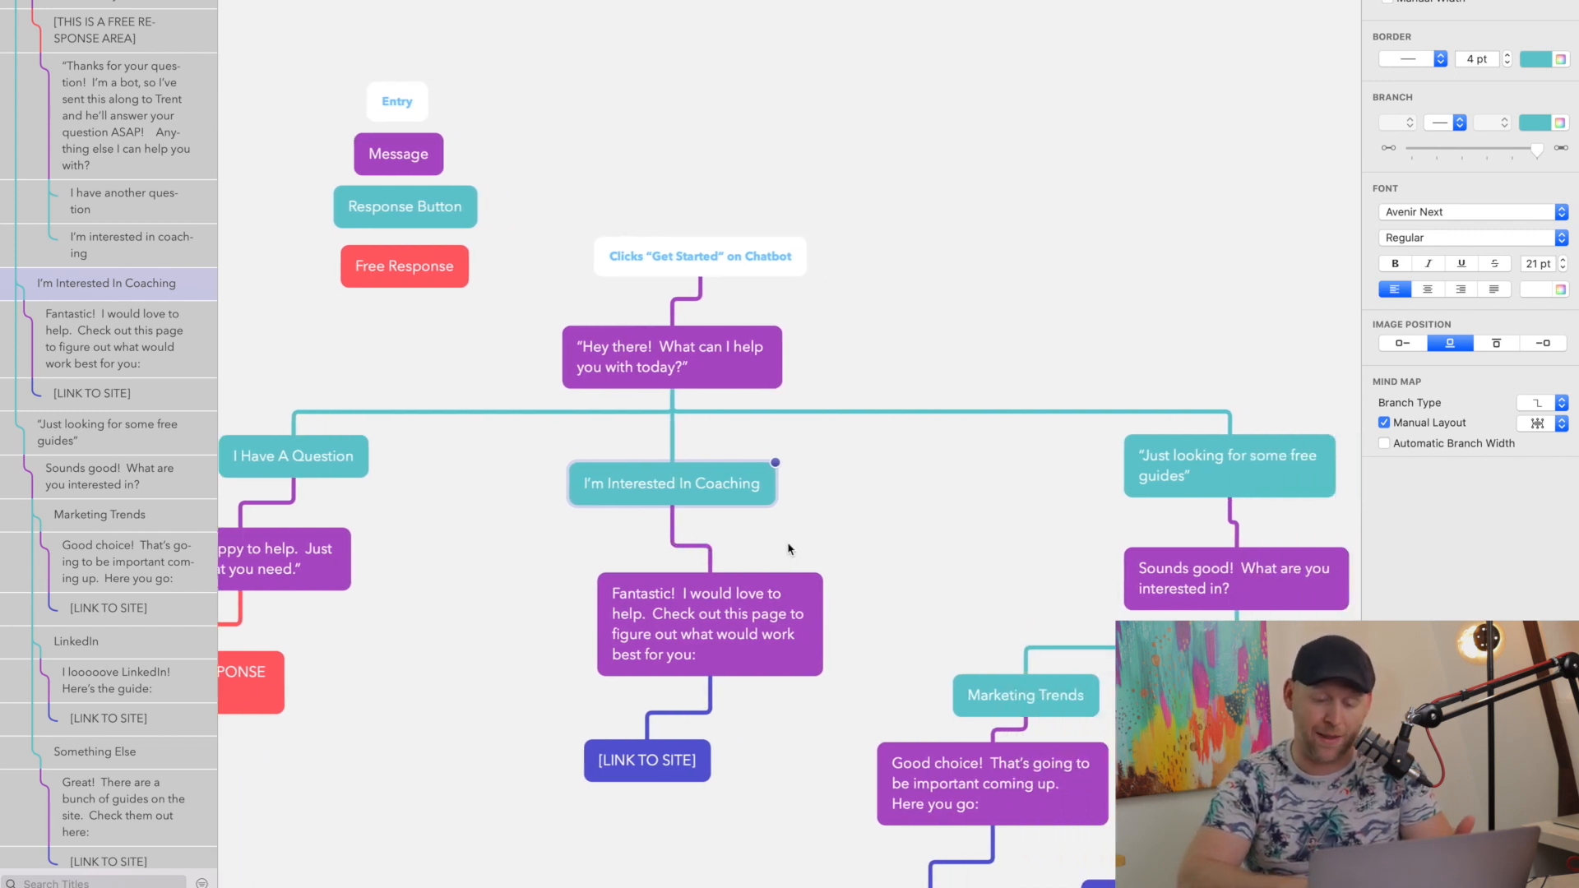
Examine the "I Have A Question" branch, from its free response area down to the follow-up response buttons
{"action": "scroll", "coordinate": [788, 549], "scroll_direction": "left", "scroll_amount": 15}
{"action": "scroll", "coordinate": [788, 550], "scroll_direction": "down", "scroll_amount": 3}
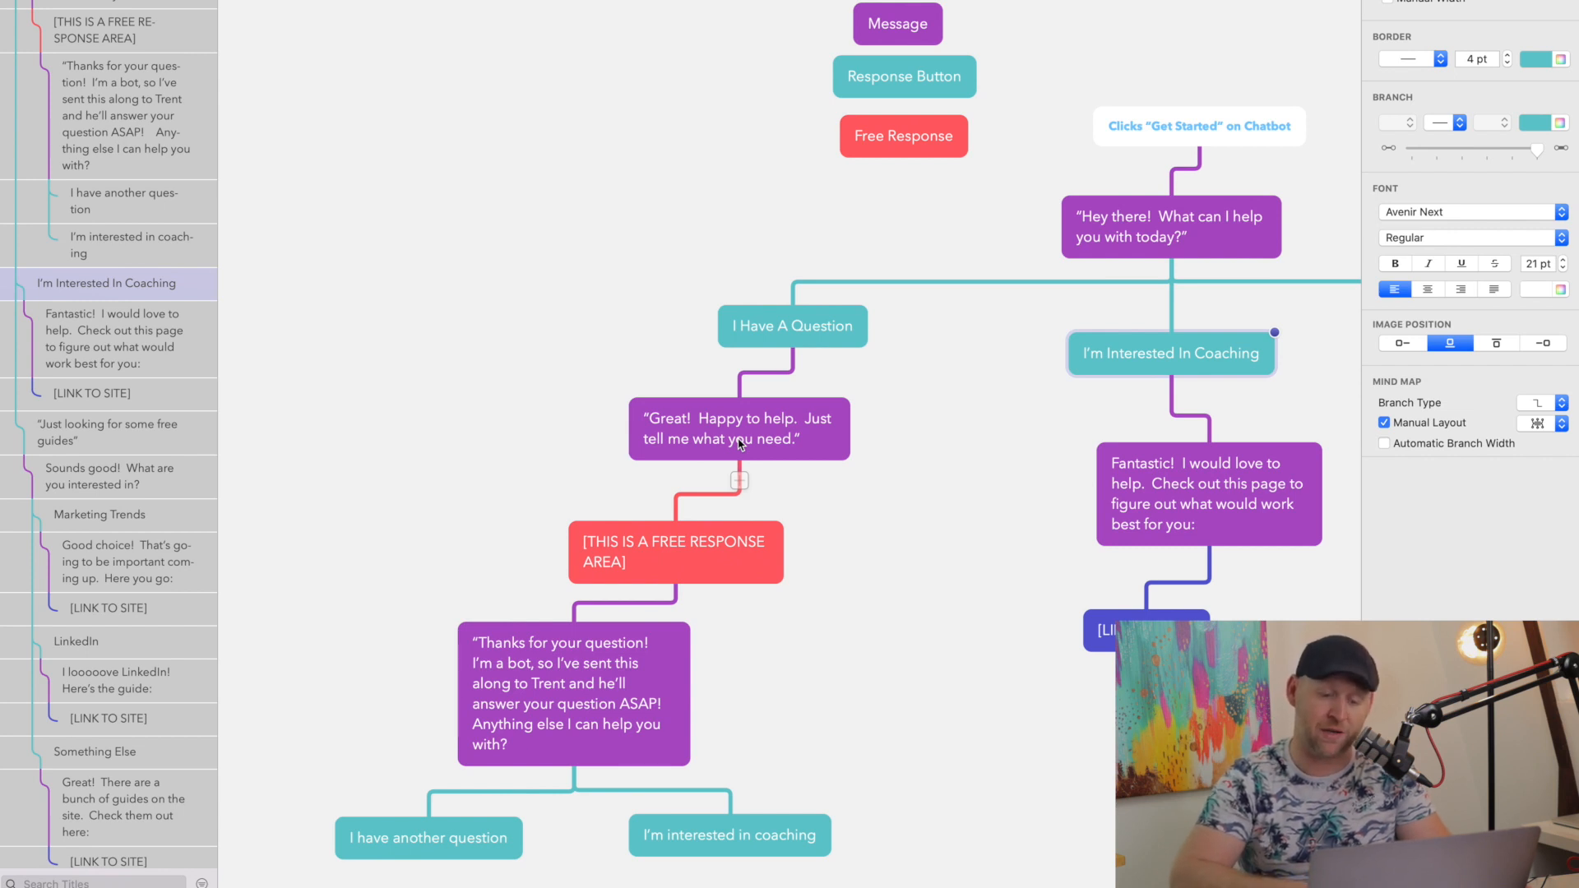
{"action": "scroll", "coordinate": [739, 444], "scroll_direction": "down", "scroll_amount": 4}
{"action": "scroll", "coordinate": [739, 445], "scroll_direction": "left", "scroll_amount": 5}
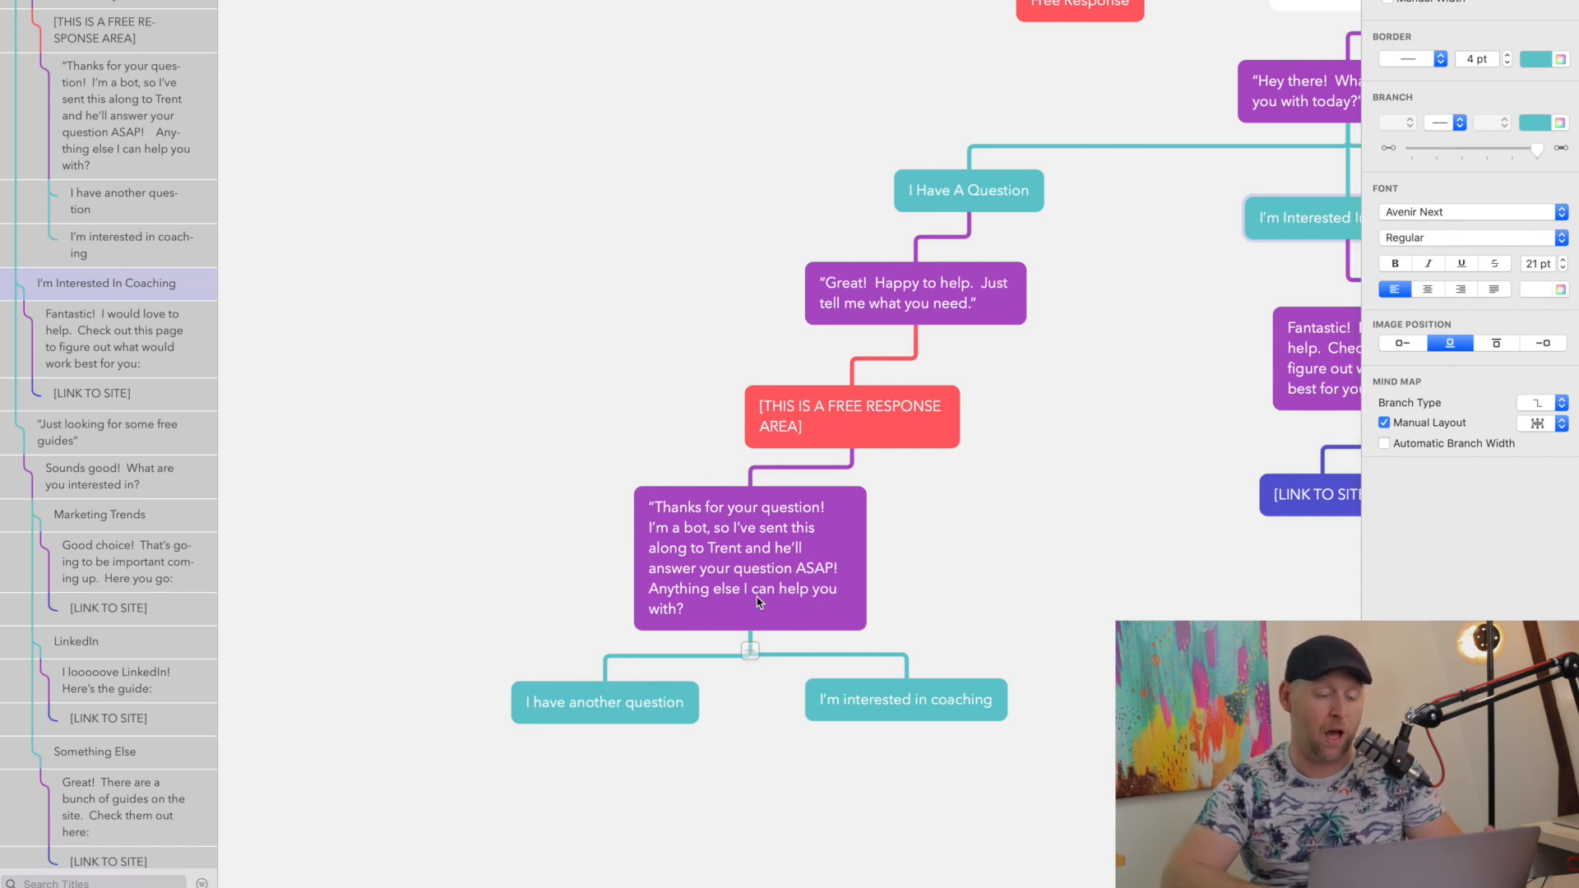
{"action": "scroll", "coordinate": [758, 603], "scroll_direction": "left", "scroll_amount": 1}
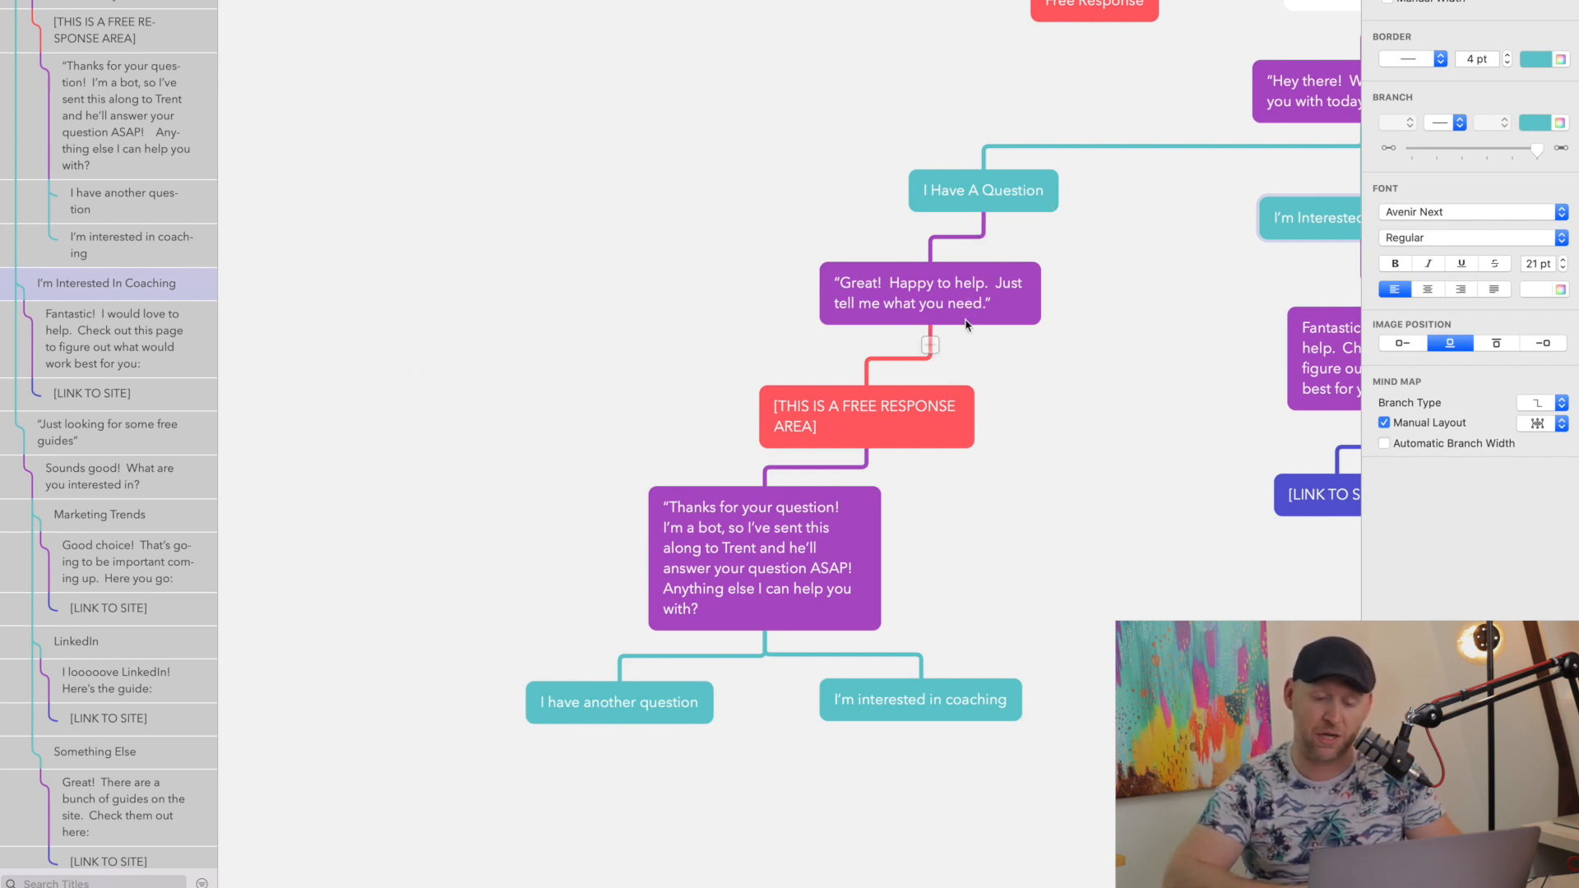
{"action": "scroll", "coordinate": [952, 707], "scroll_direction": "right", "scroll_amount": 10}
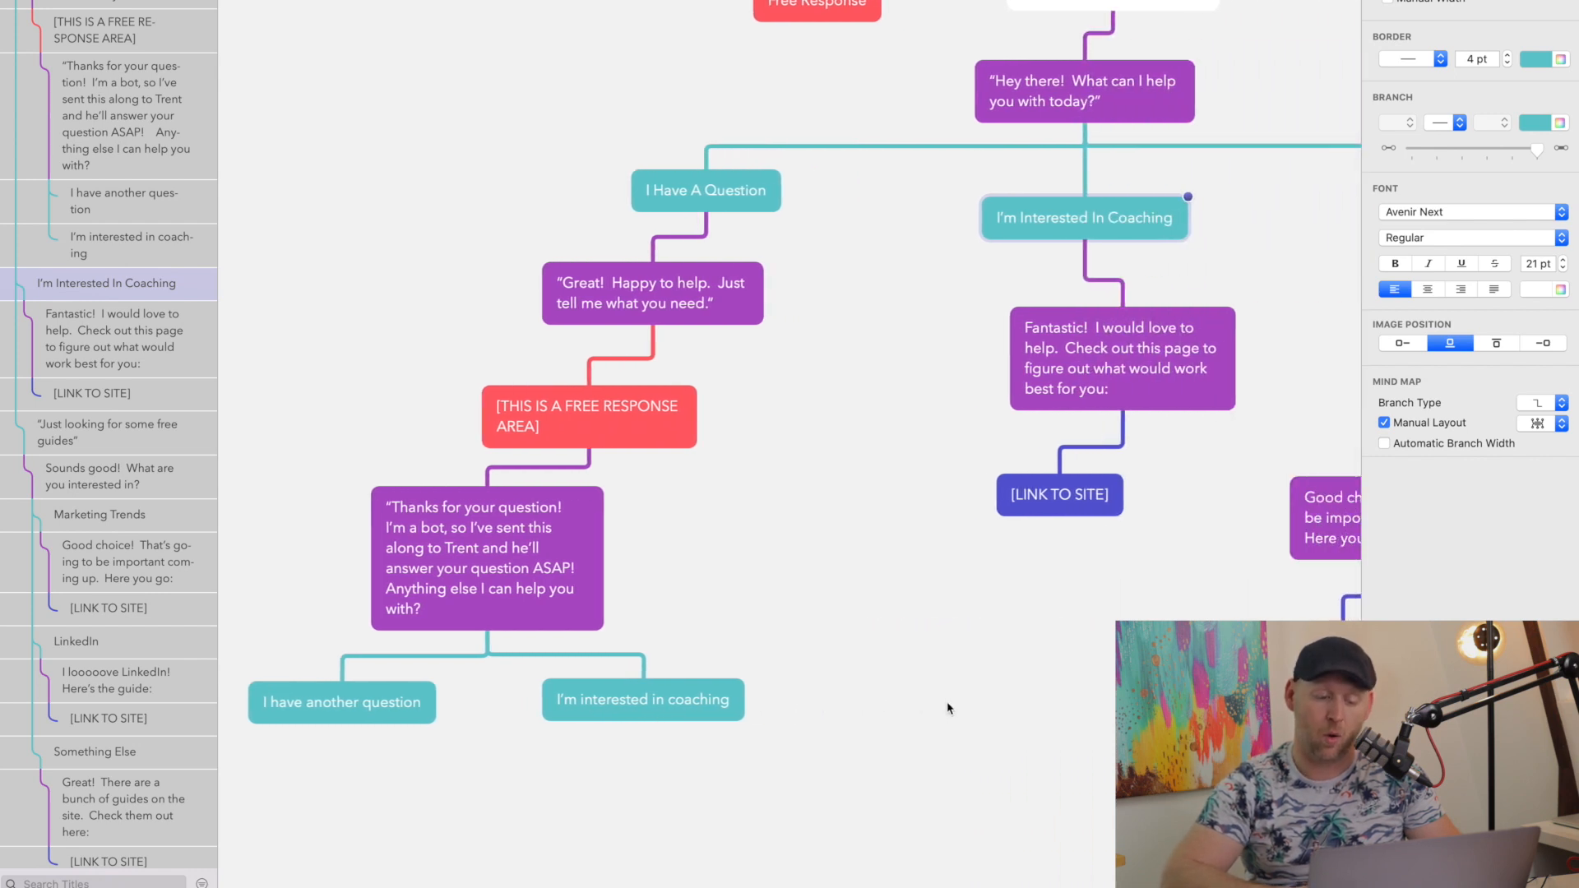
{"action": "scroll", "coordinate": [1172, 268], "scroll_direction": "right", "scroll_amount": 6}
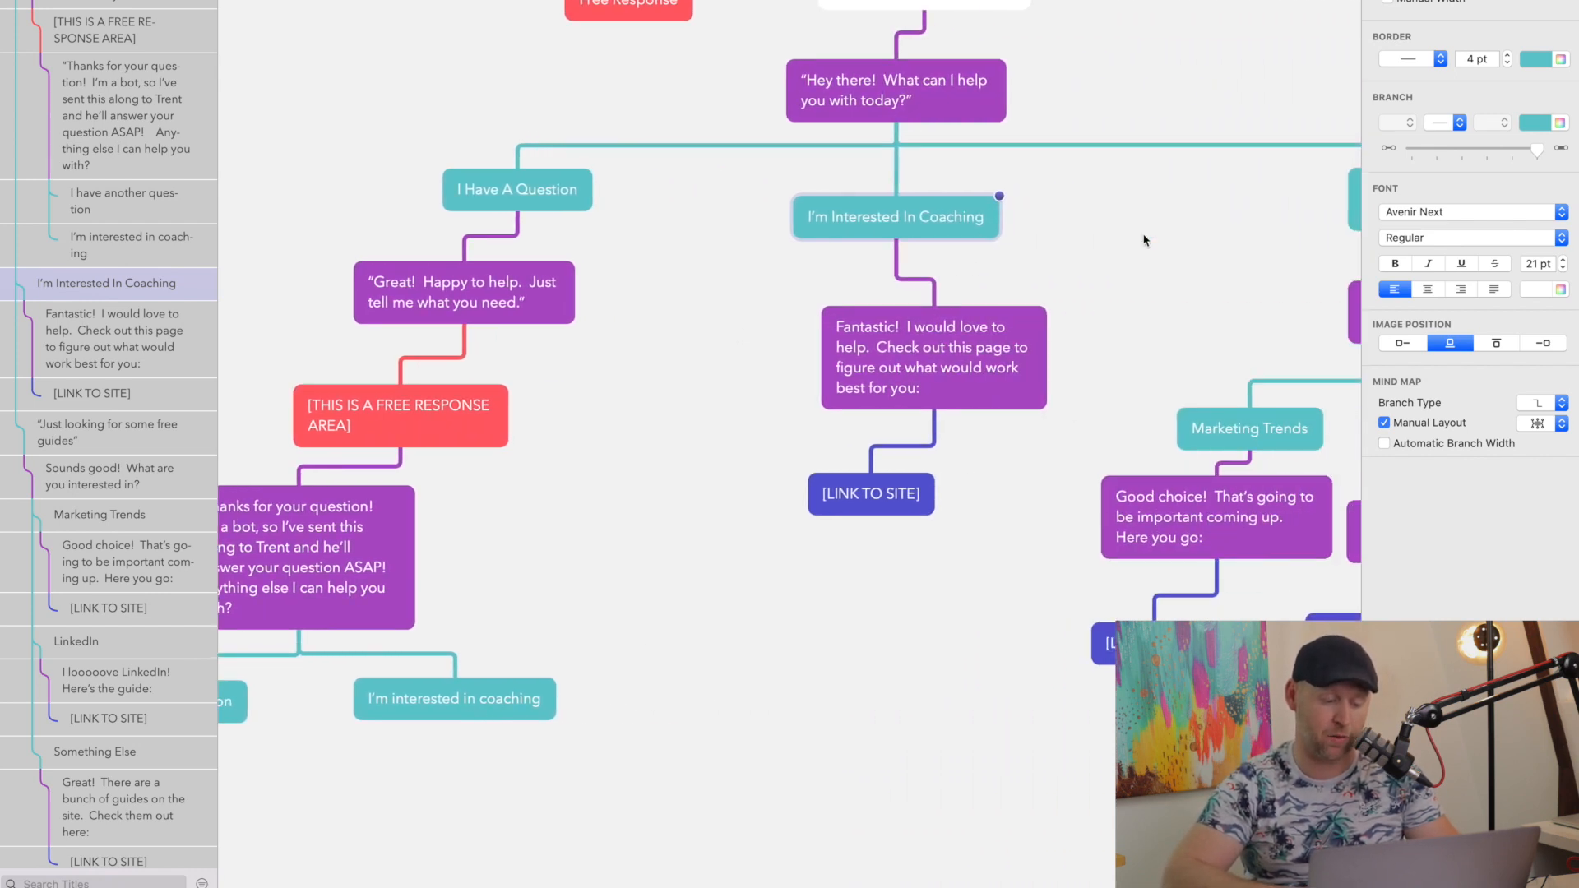
Add a wider third response button reading "Just looking for some free guides" under the "Thanks for your question!" message
{"action": "left_click", "coordinate": [298, 651]}
{"action": "scroll", "coordinate": [740, 716], "scroll_direction": "right", "scroll_amount": 6}
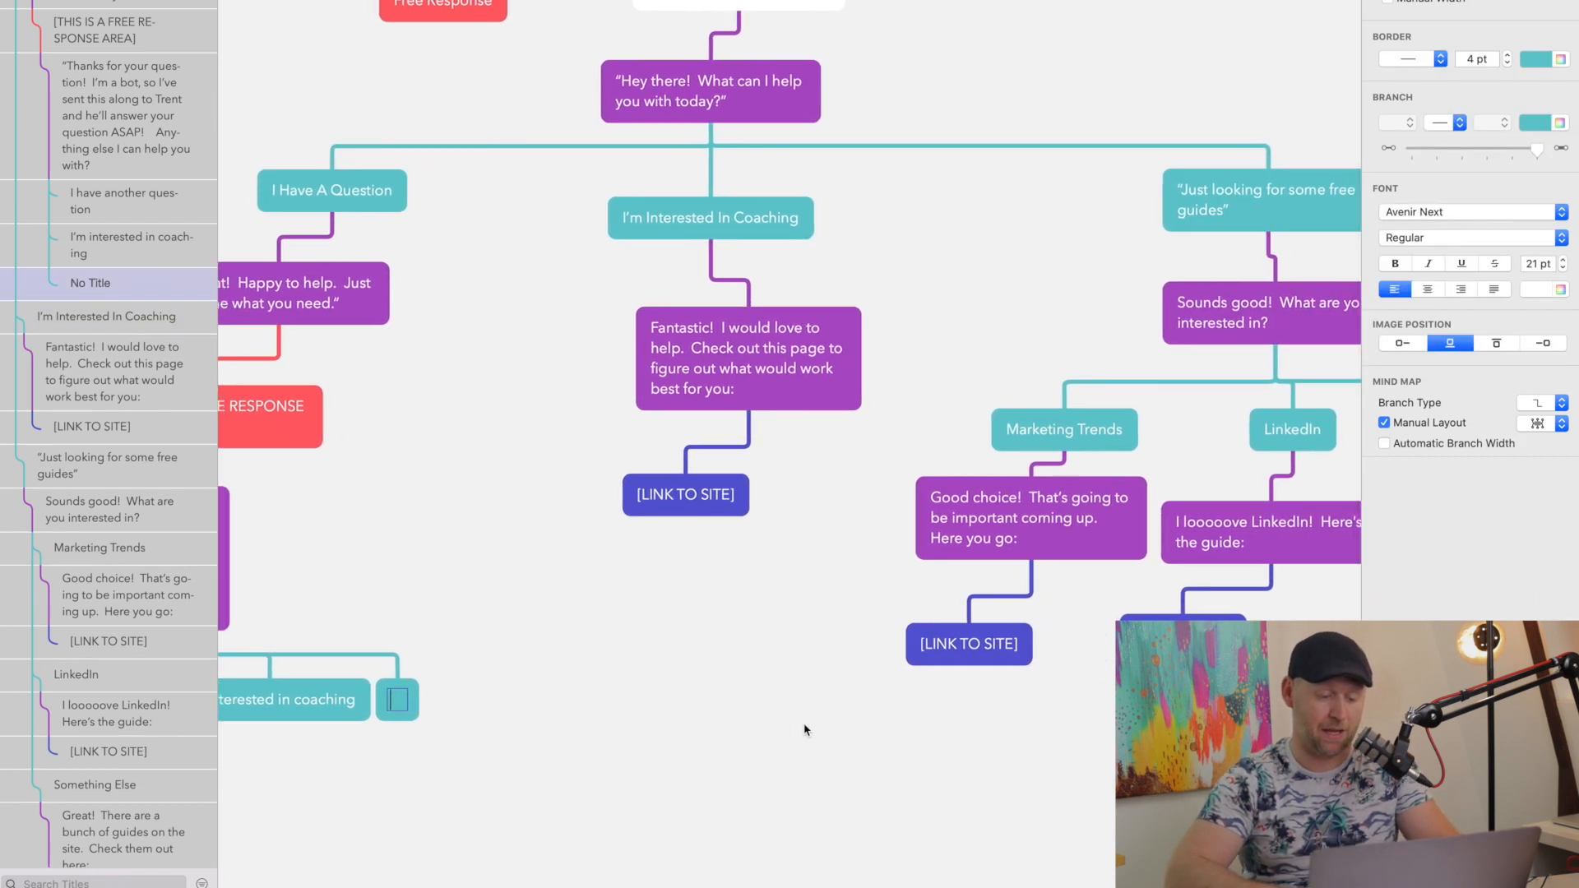
{"action": "scroll", "coordinate": [539, 718], "scroll_direction": "left", "scroll_amount": 3}
{"action": "left_click_drag", "start_coordinate": [505, 689], "coordinate": [648, 682]}
{"action": "double_click", "coordinate": [568, 699]}
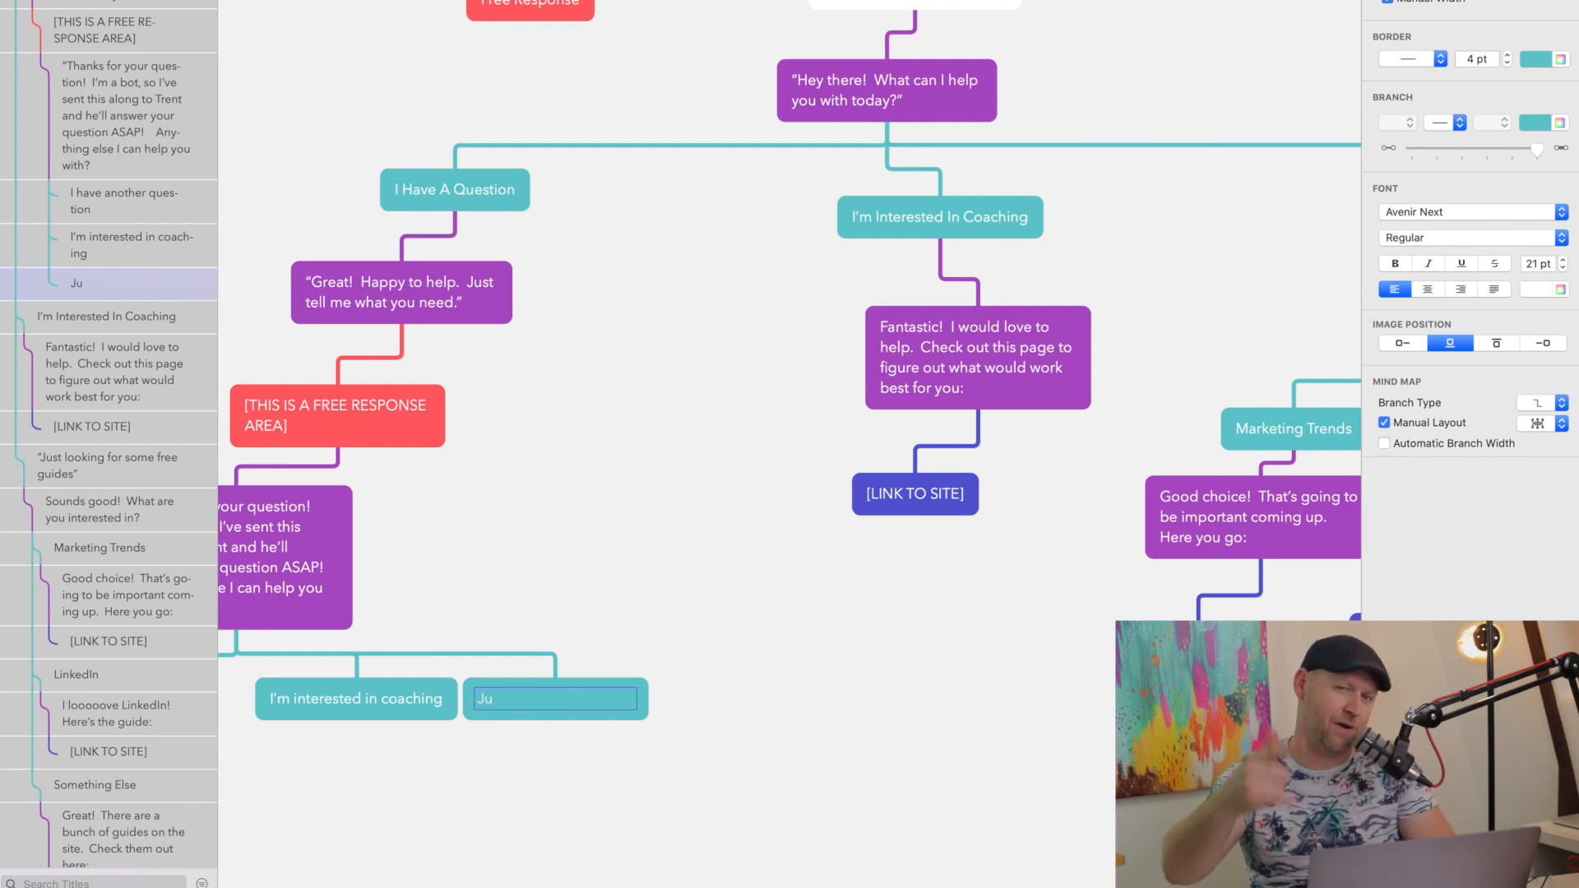
{"action": "type", "text": "Ju"}
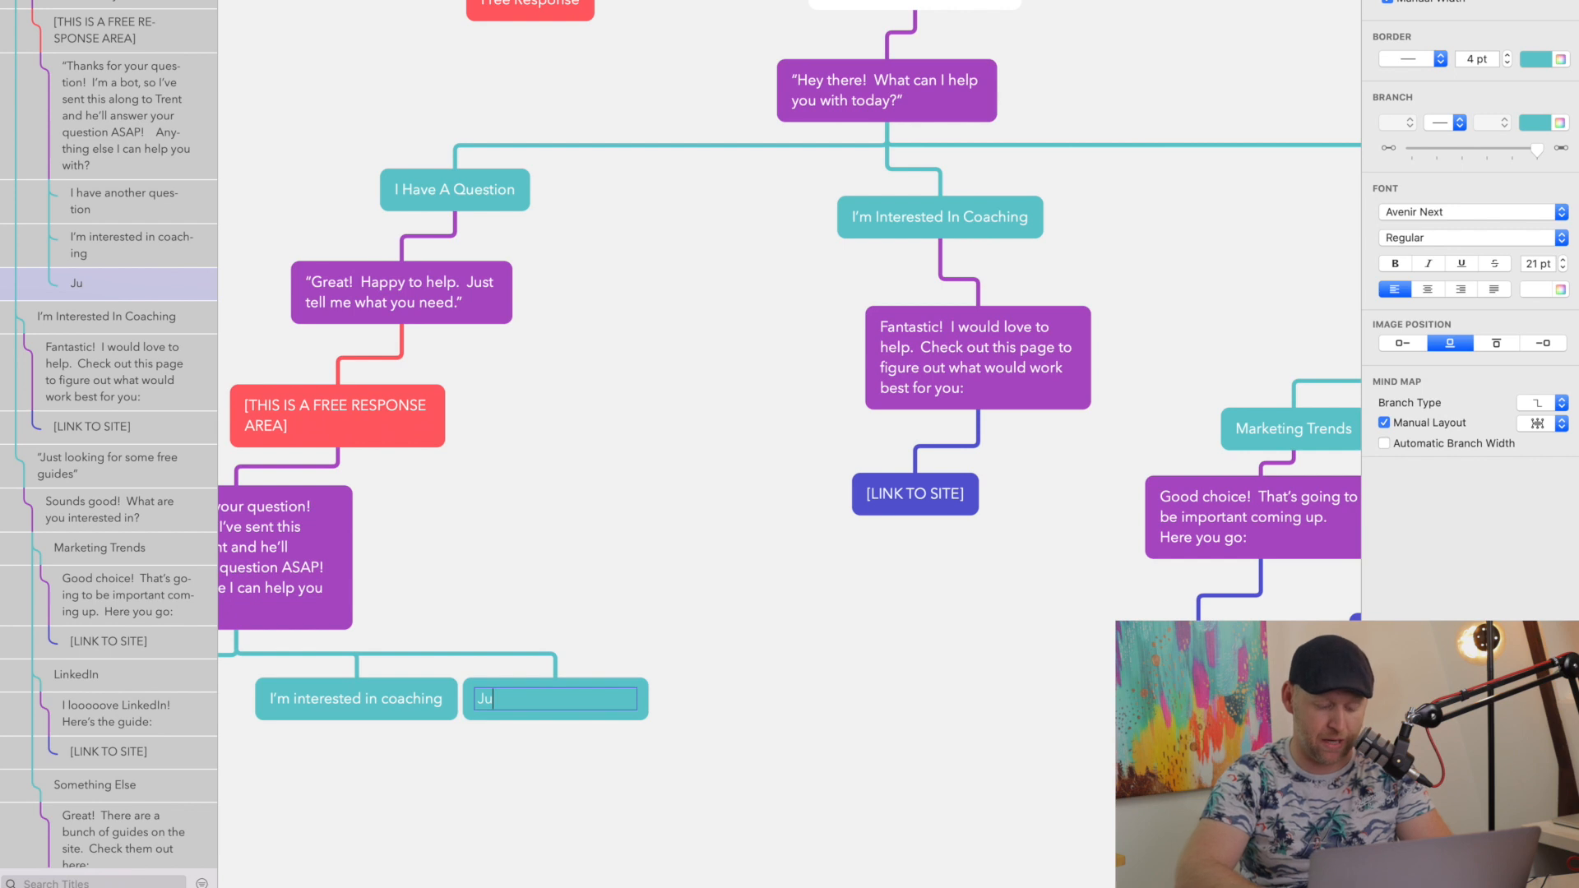
{"action": "type", "text": "st looking for some free guides"}
{"action": "key", "text": "Return"}
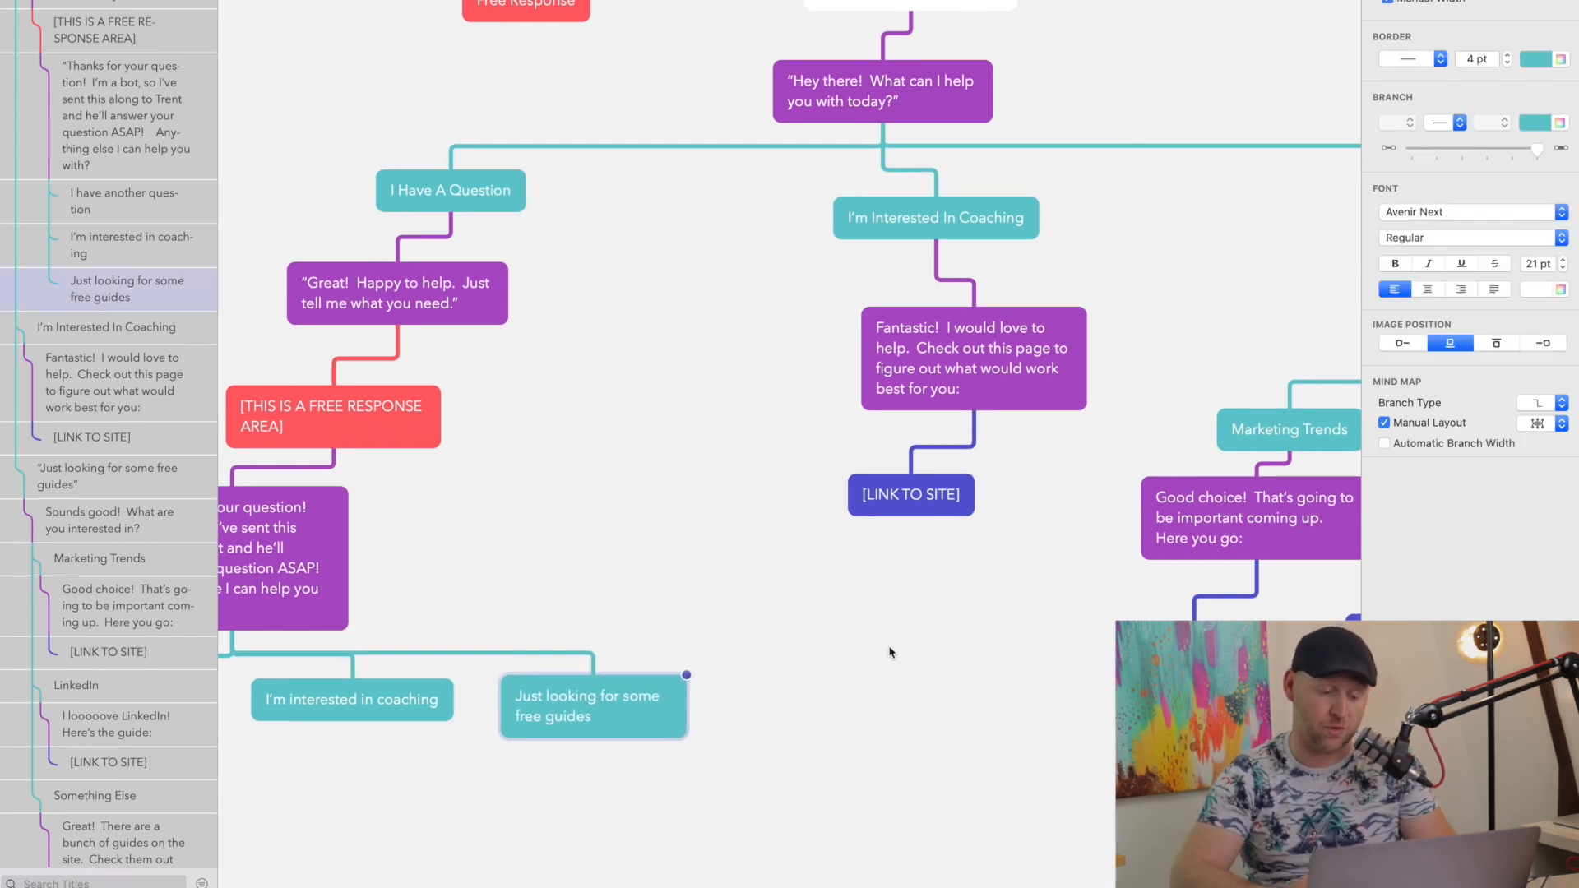
{"action": "scroll", "coordinate": [889, 652], "scroll_direction": "right", "scroll_amount": 6}
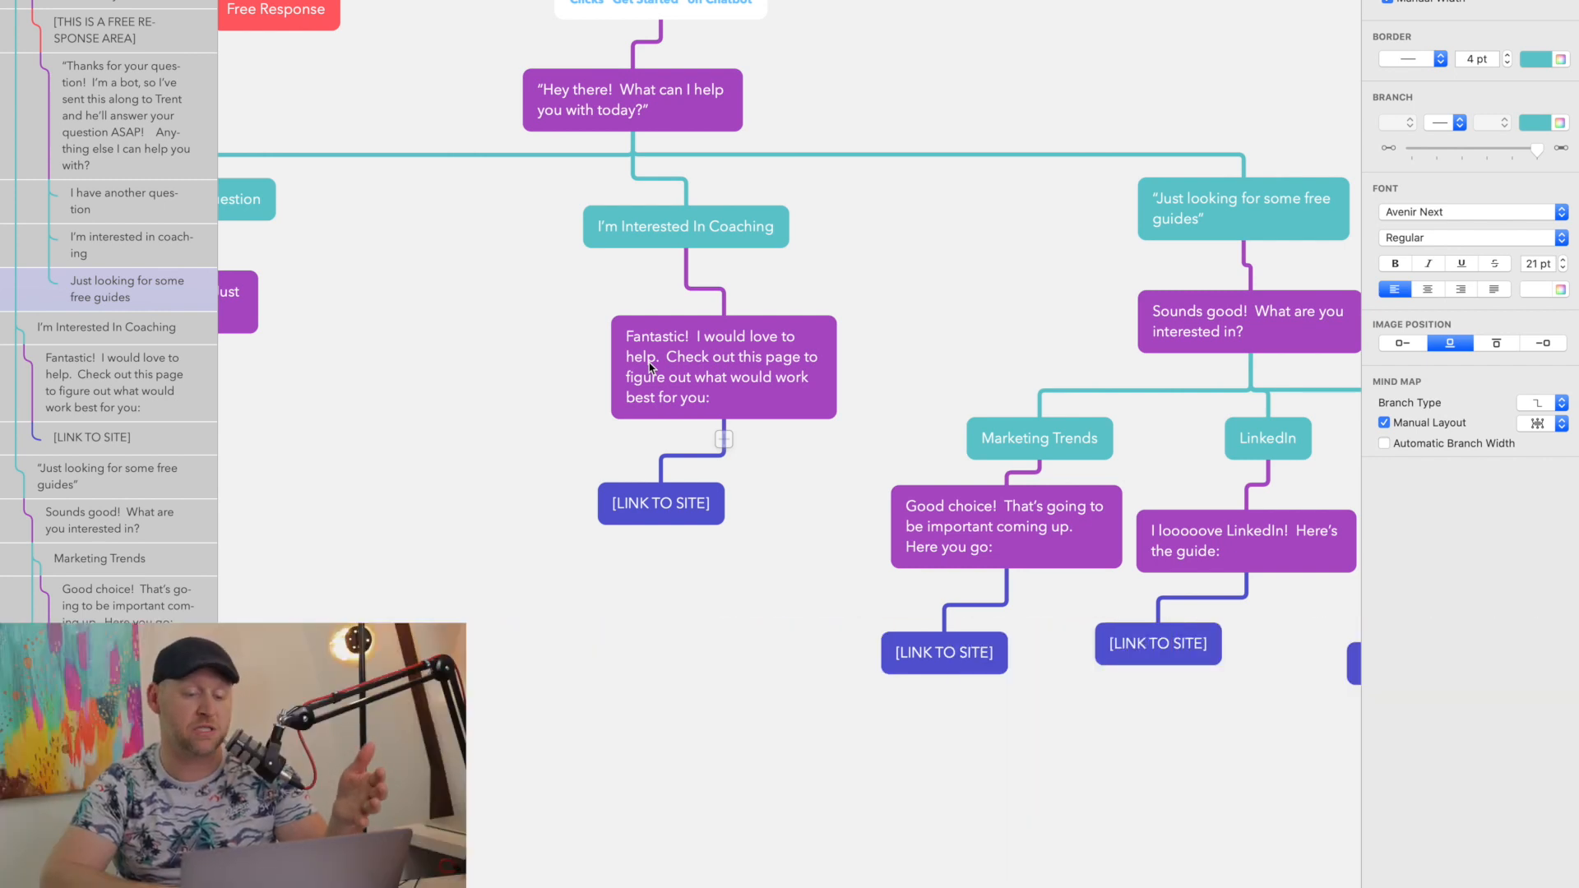
{"action": "scroll", "coordinate": [650, 366], "scroll_direction": "right", "scroll_amount": 7}
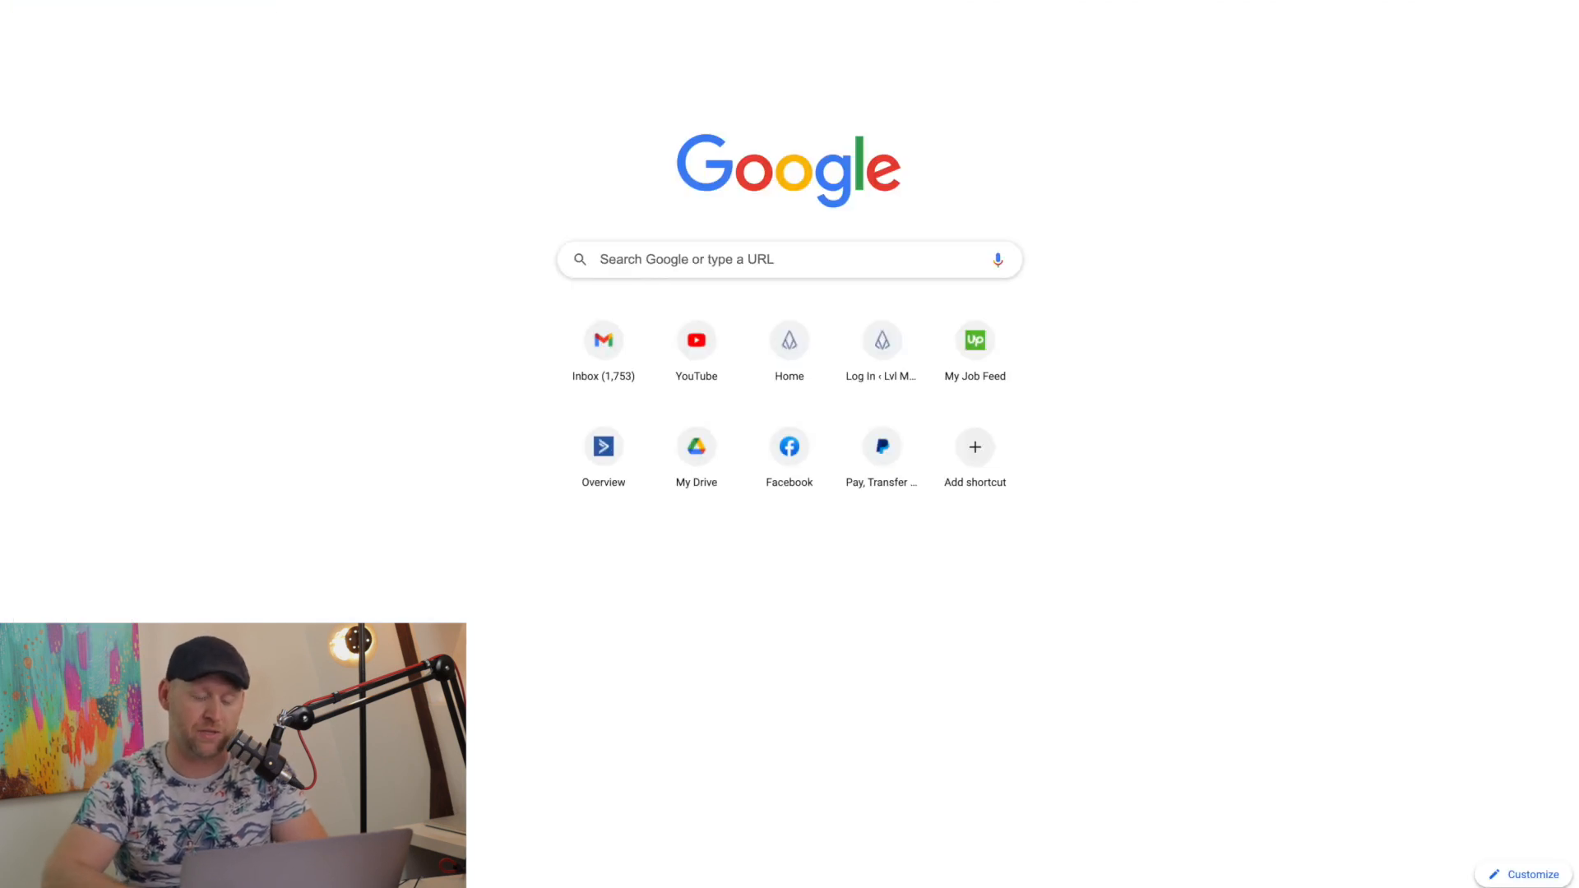
Open the Lvl Me Up website in the browser and look through its home page
{"action": "type", "text": "lvl"}
{"action": "key", "text": "Return"}
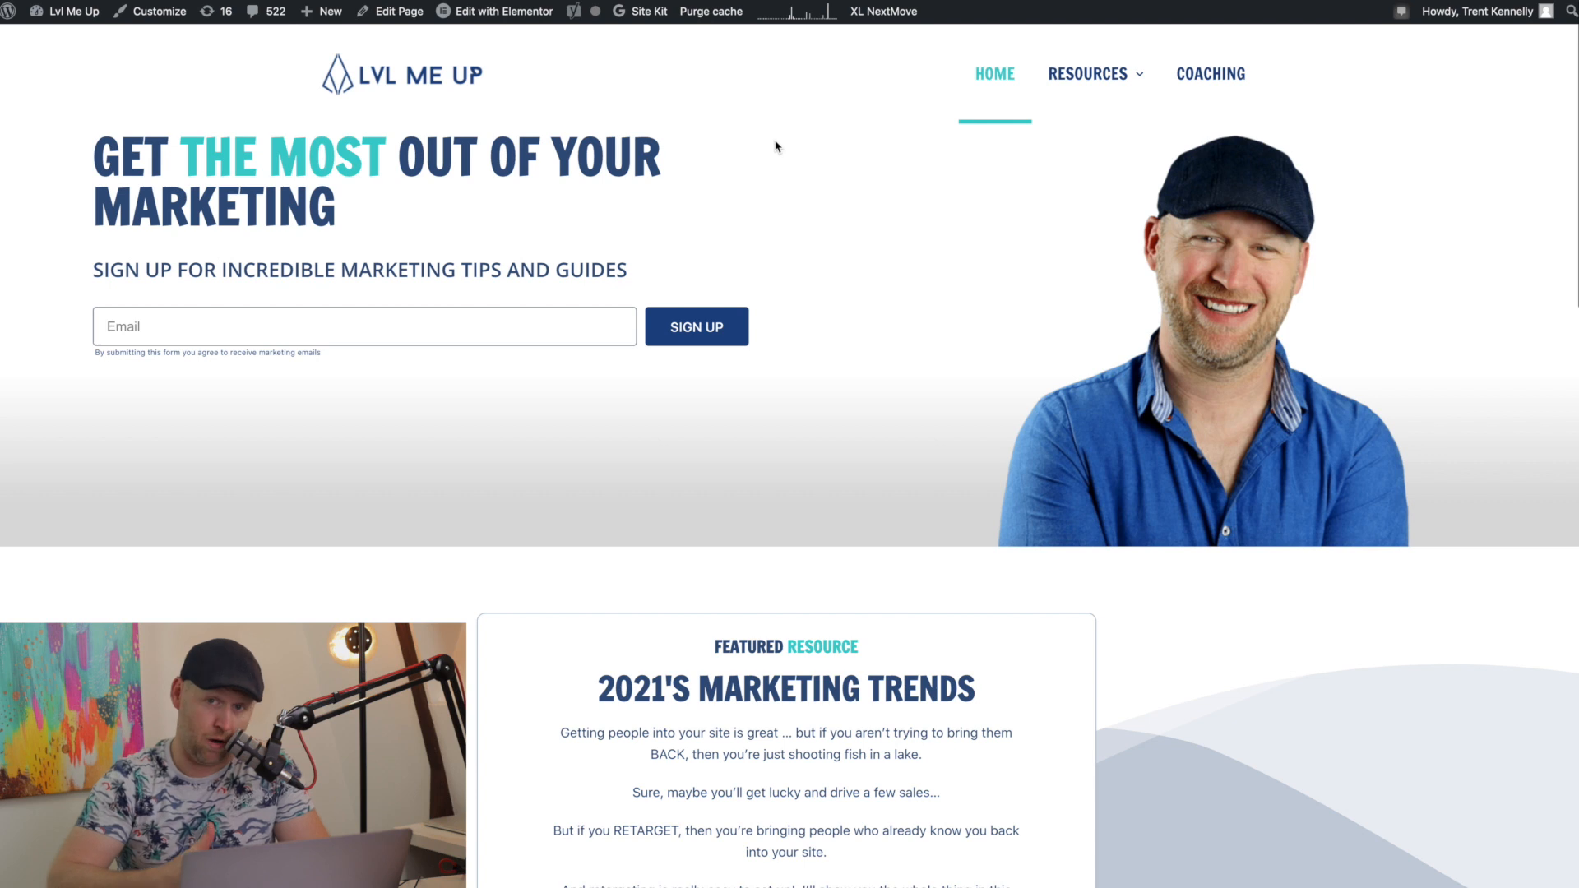
{"action": "scroll", "coordinate": [966, 415], "scroll_direction": "down", "scroll_amount": 10}
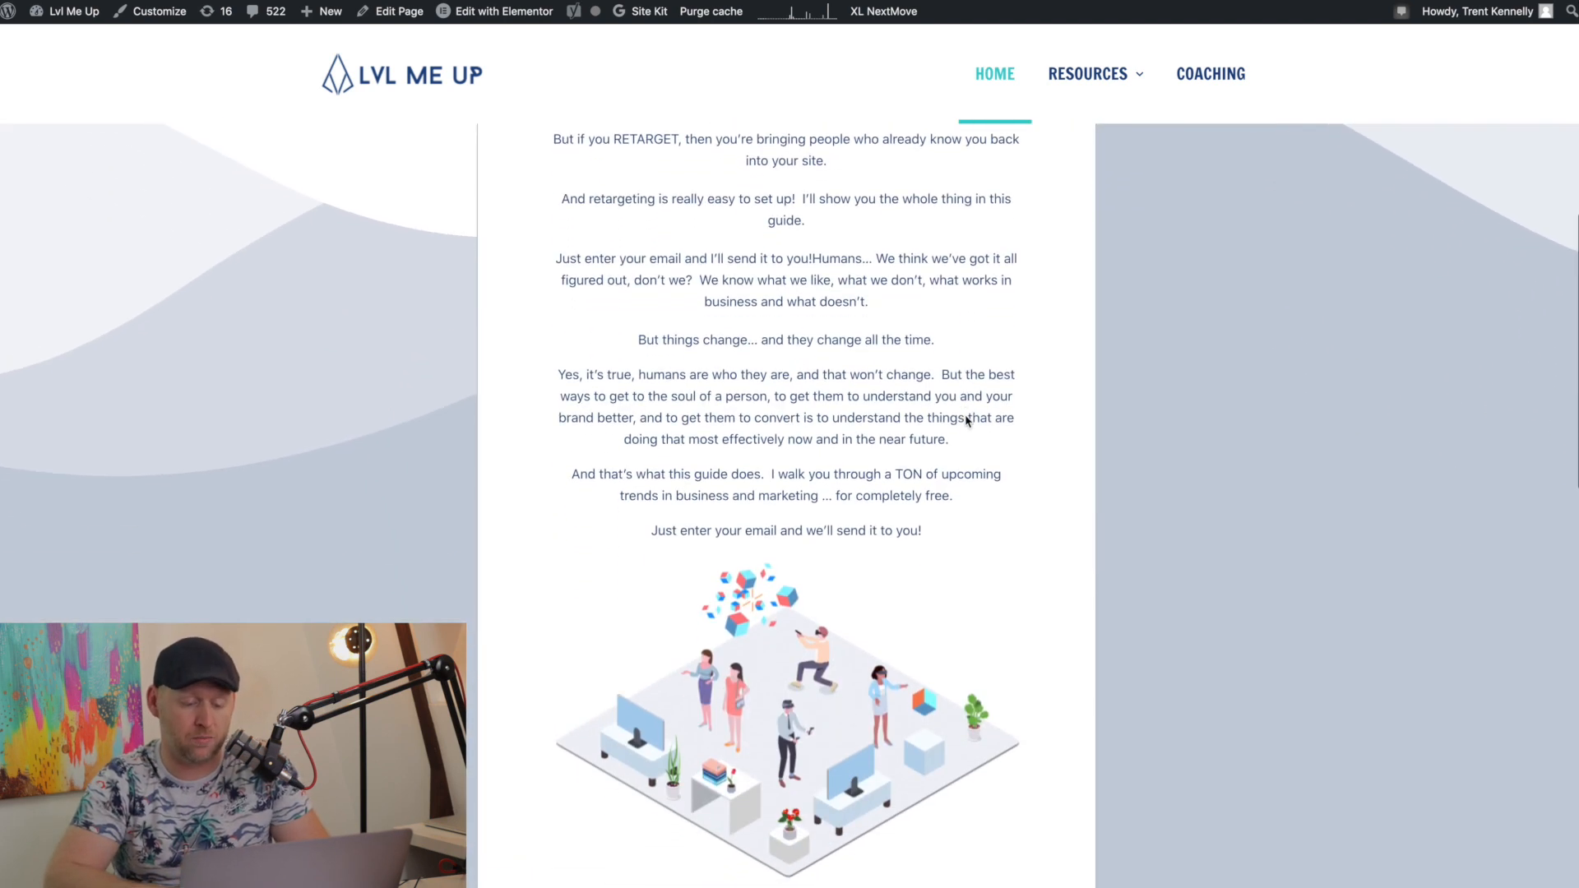
{"action": "scroll", "coordinate": [966, 415], "scroll_direction": "down", "scroll_amount": 5}
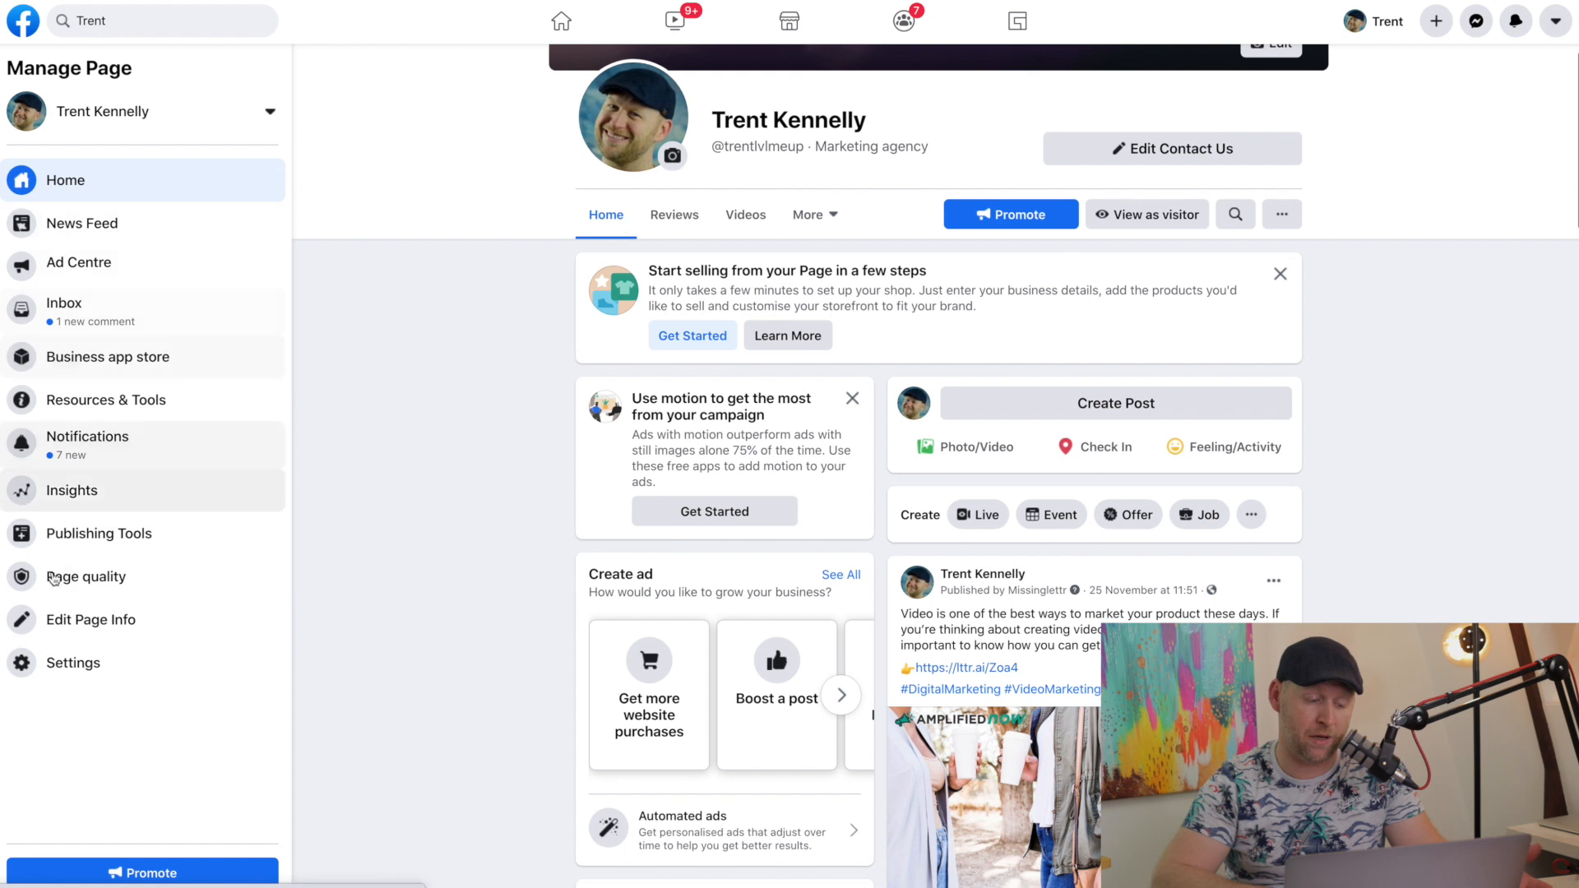
Open the Messaging settings of the Facebook page and find the option for adding Messenger to a website
{"action": "left_click", "coordinate": [71, 673]}
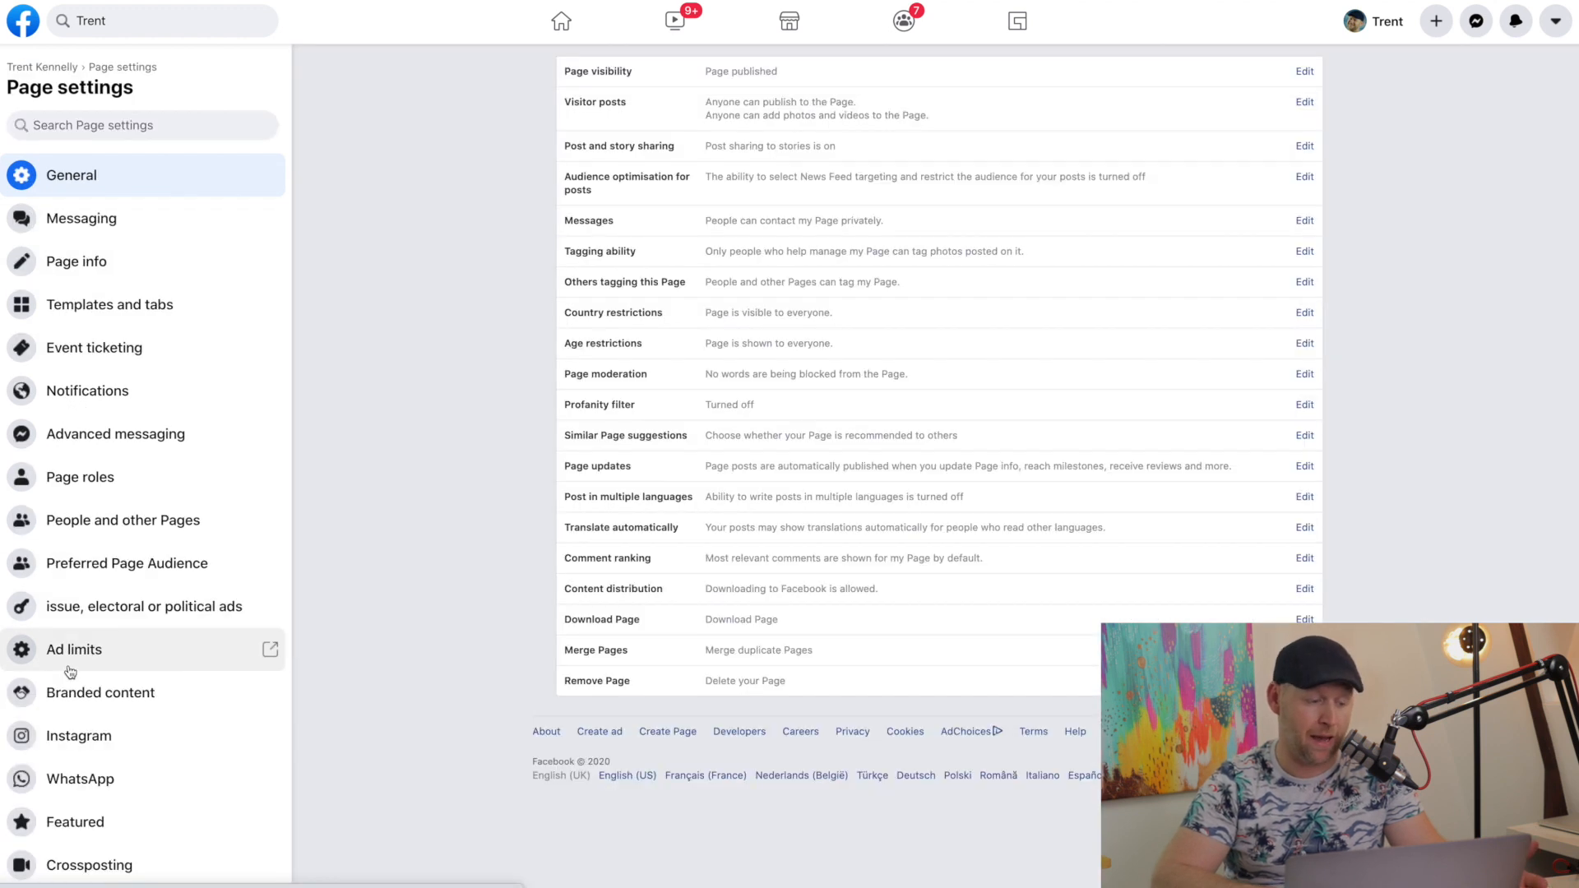
{"action": "left_click", "coordinate": [78, 221]}
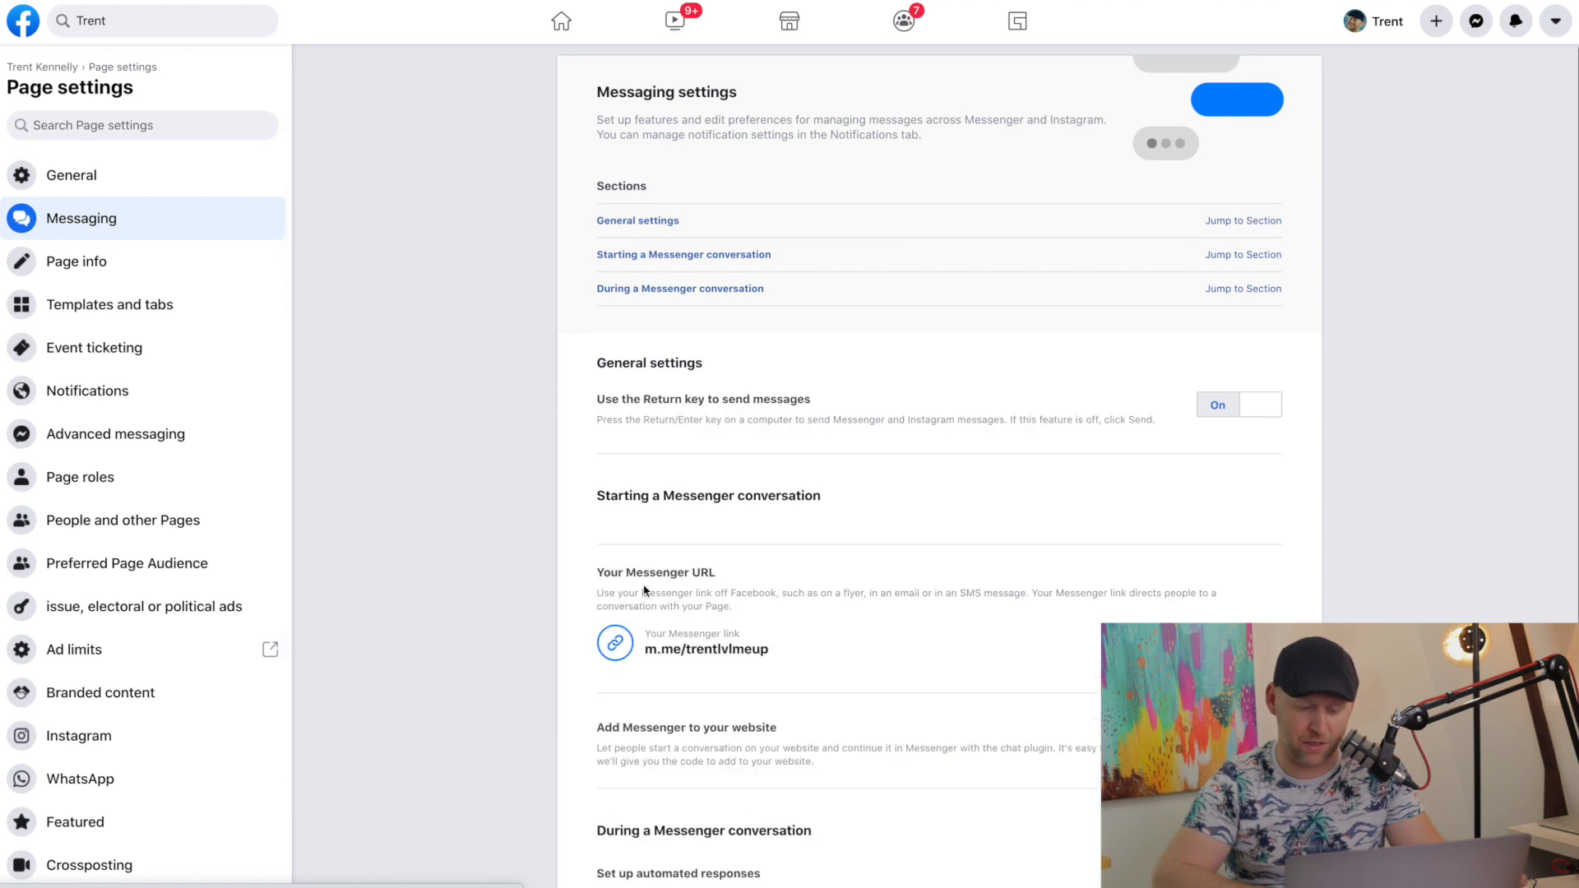
{"action": "scroll", "coordinate": [632, 507], "scroll_direction": "down", "scroll_amount": 2}
{"action": "scroll", "coordinate": [756, 642], "scroll_direction": "down", "scroll_amount": 5}
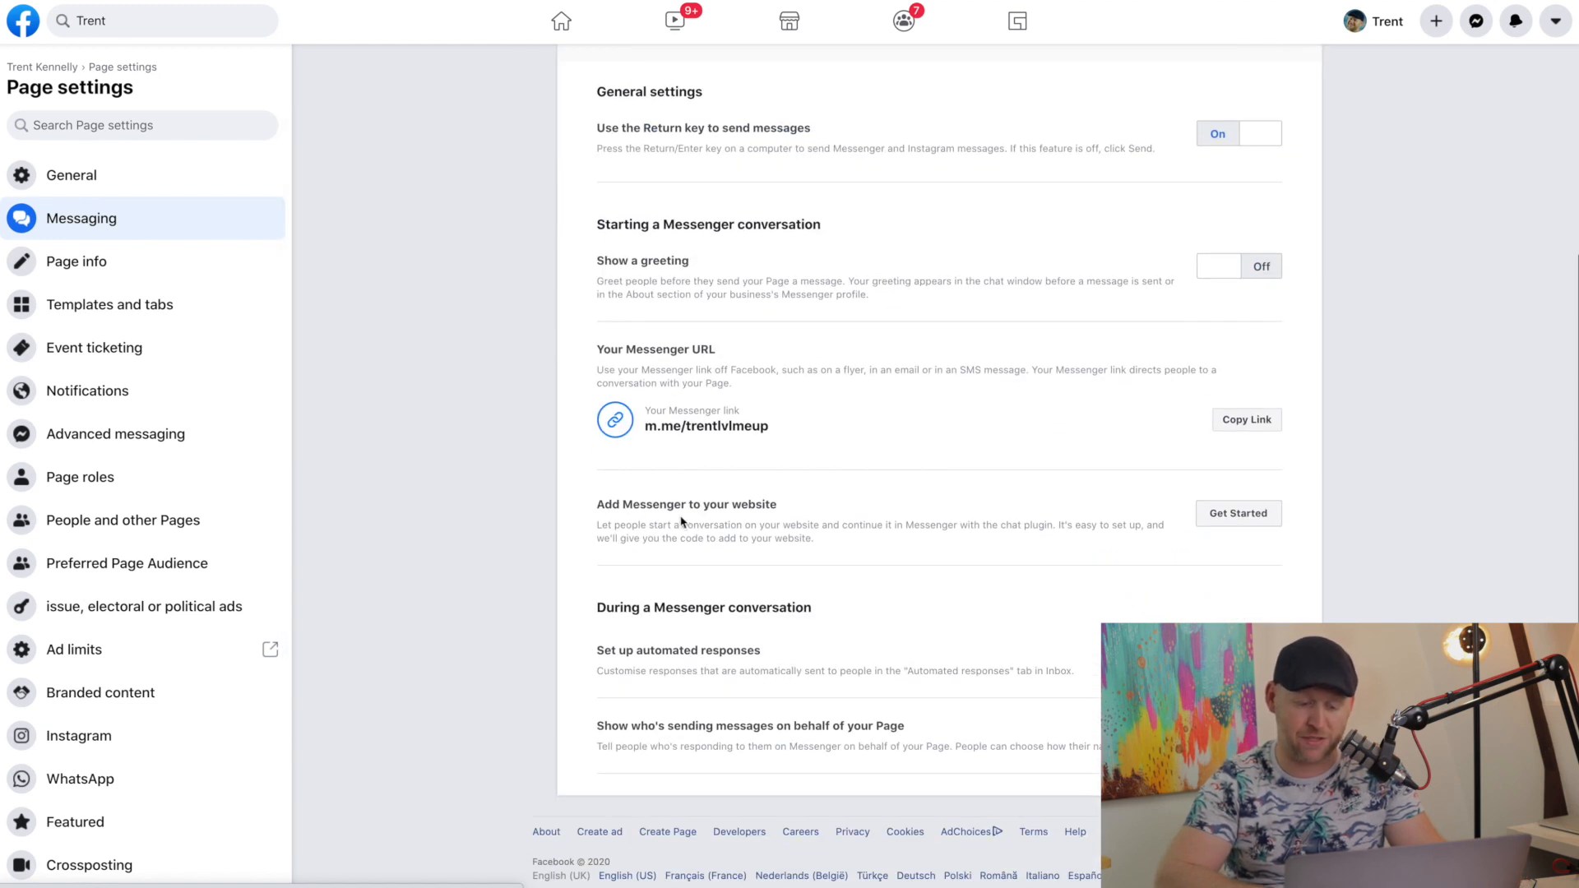
{"action": "left_click_drag", "start_coordinate": [597, 511], "coordinate": [808, 514]}
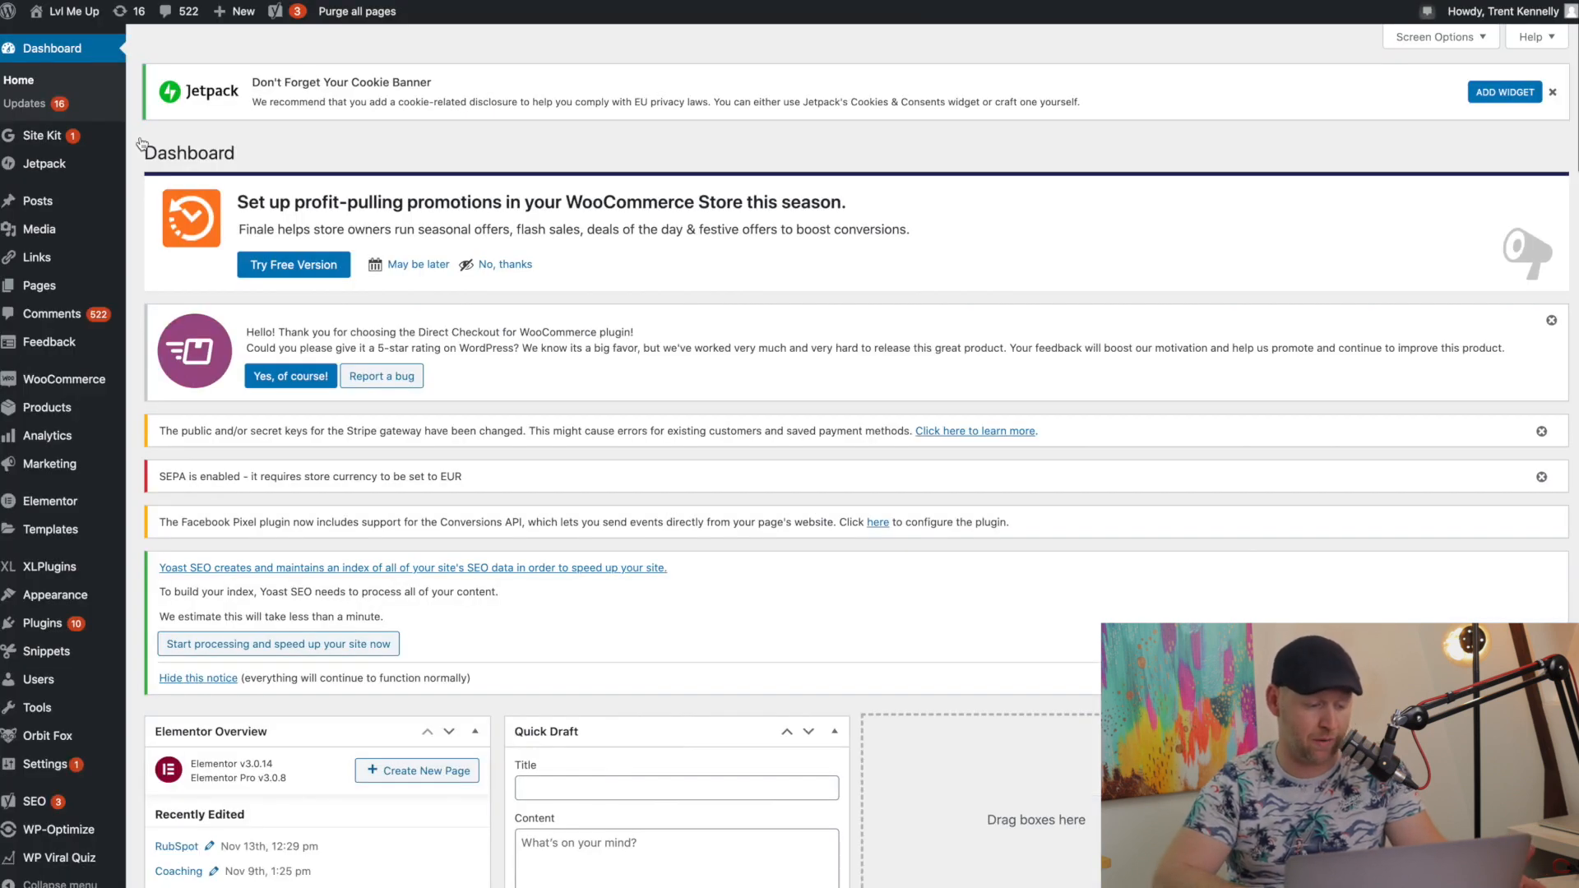
Search for "messenger" among the new plugins available to the WordPress site
{"action": "mouse_move", "coordinate": [70, 635]}
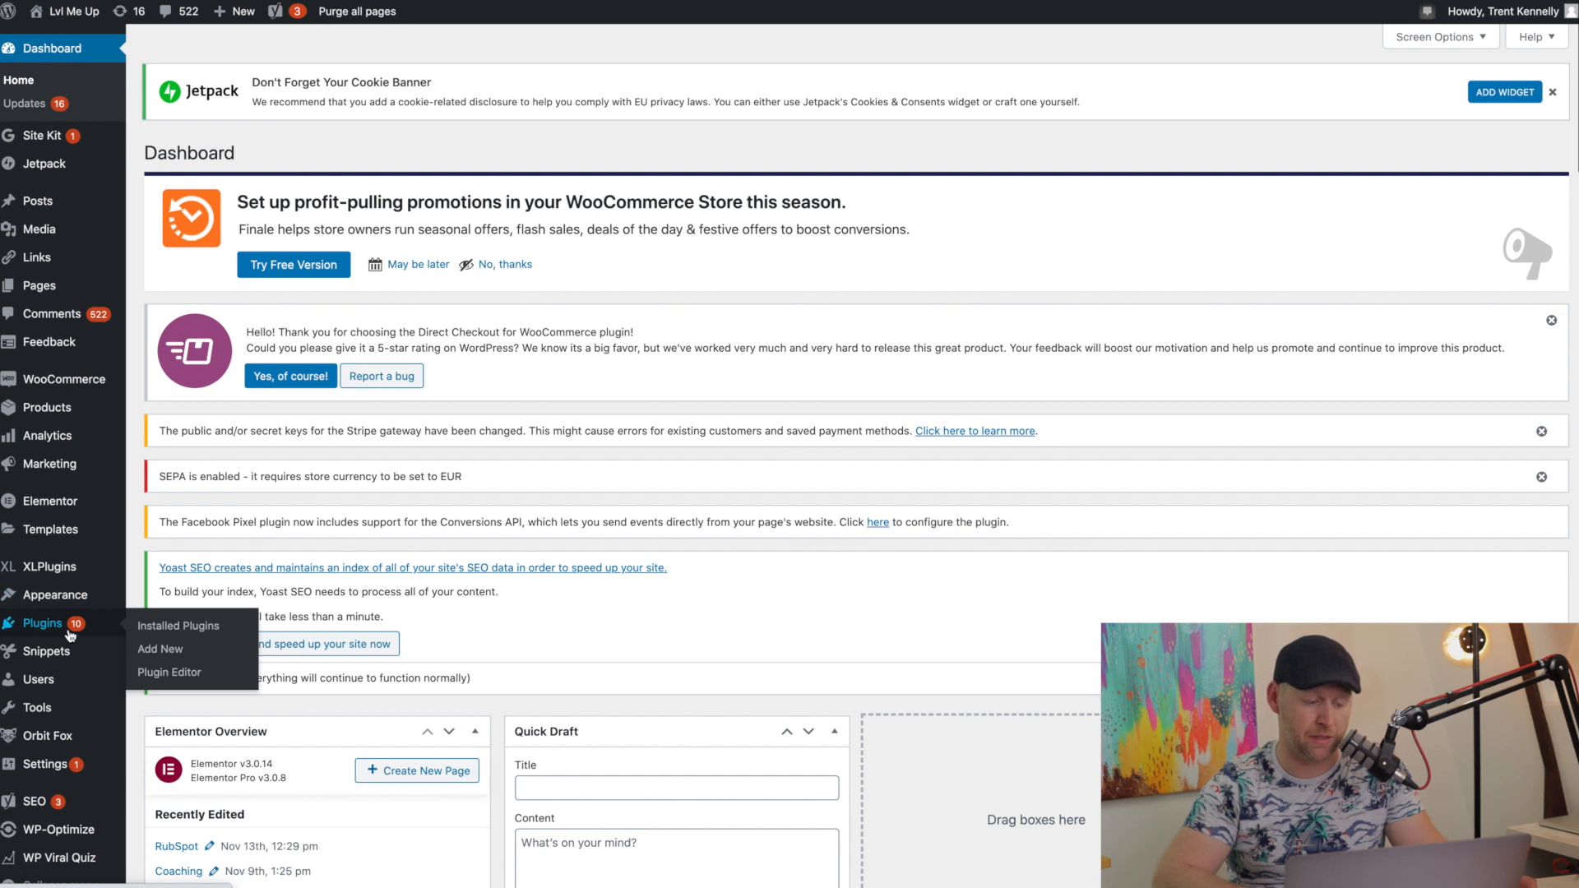
{"action": "left_click", "coordinate": [156, 649]}
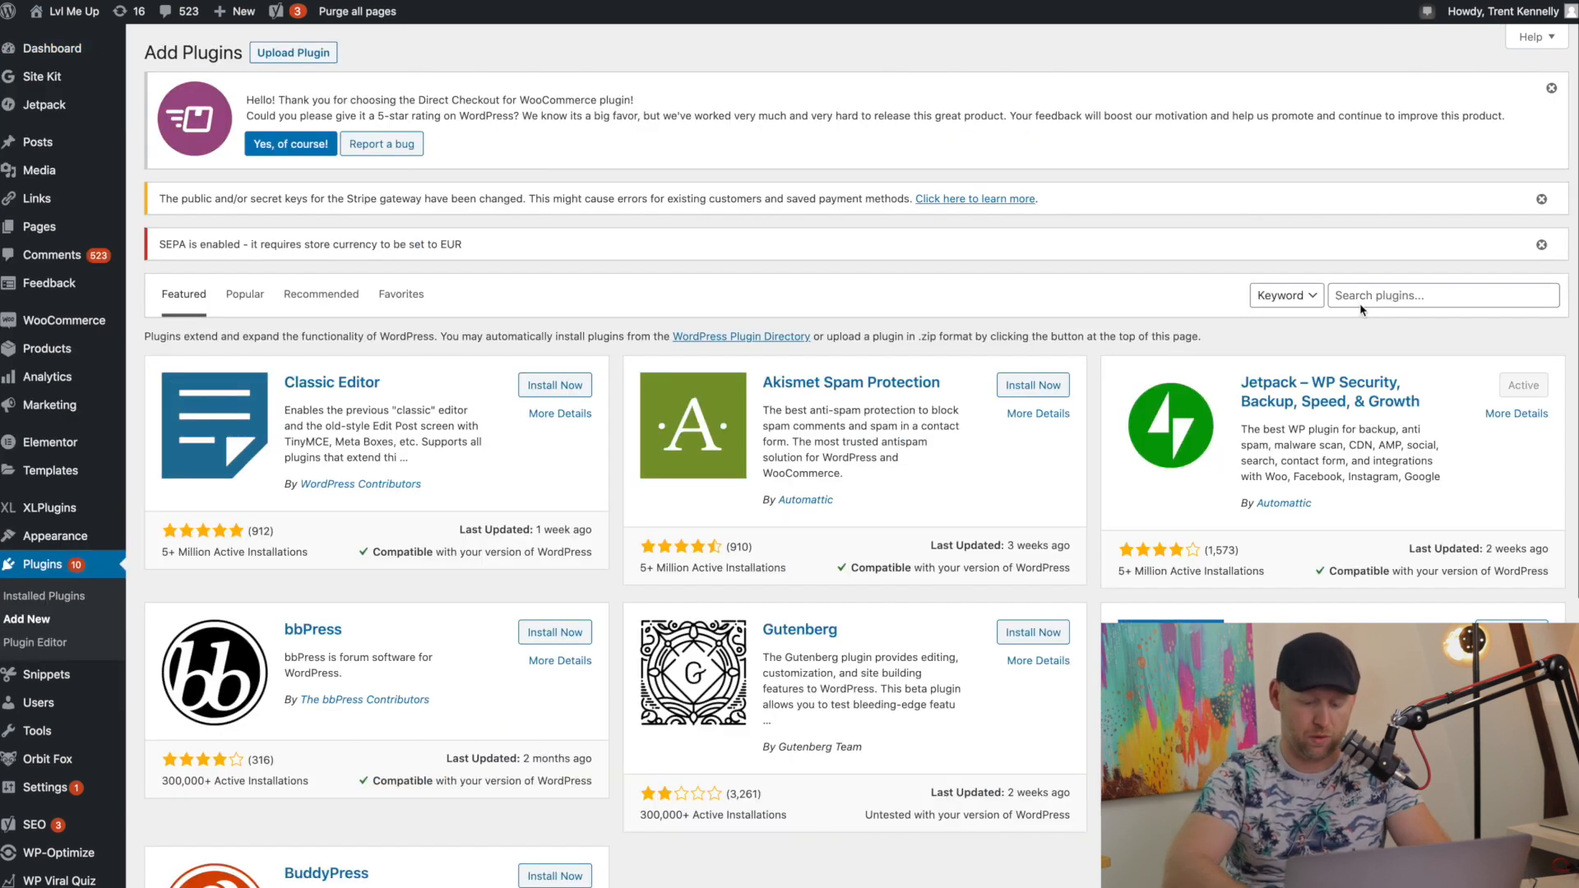
{"action": "left_click", "coordinate": [1398, 293]}
{"action": "type", "text": "messenger"}
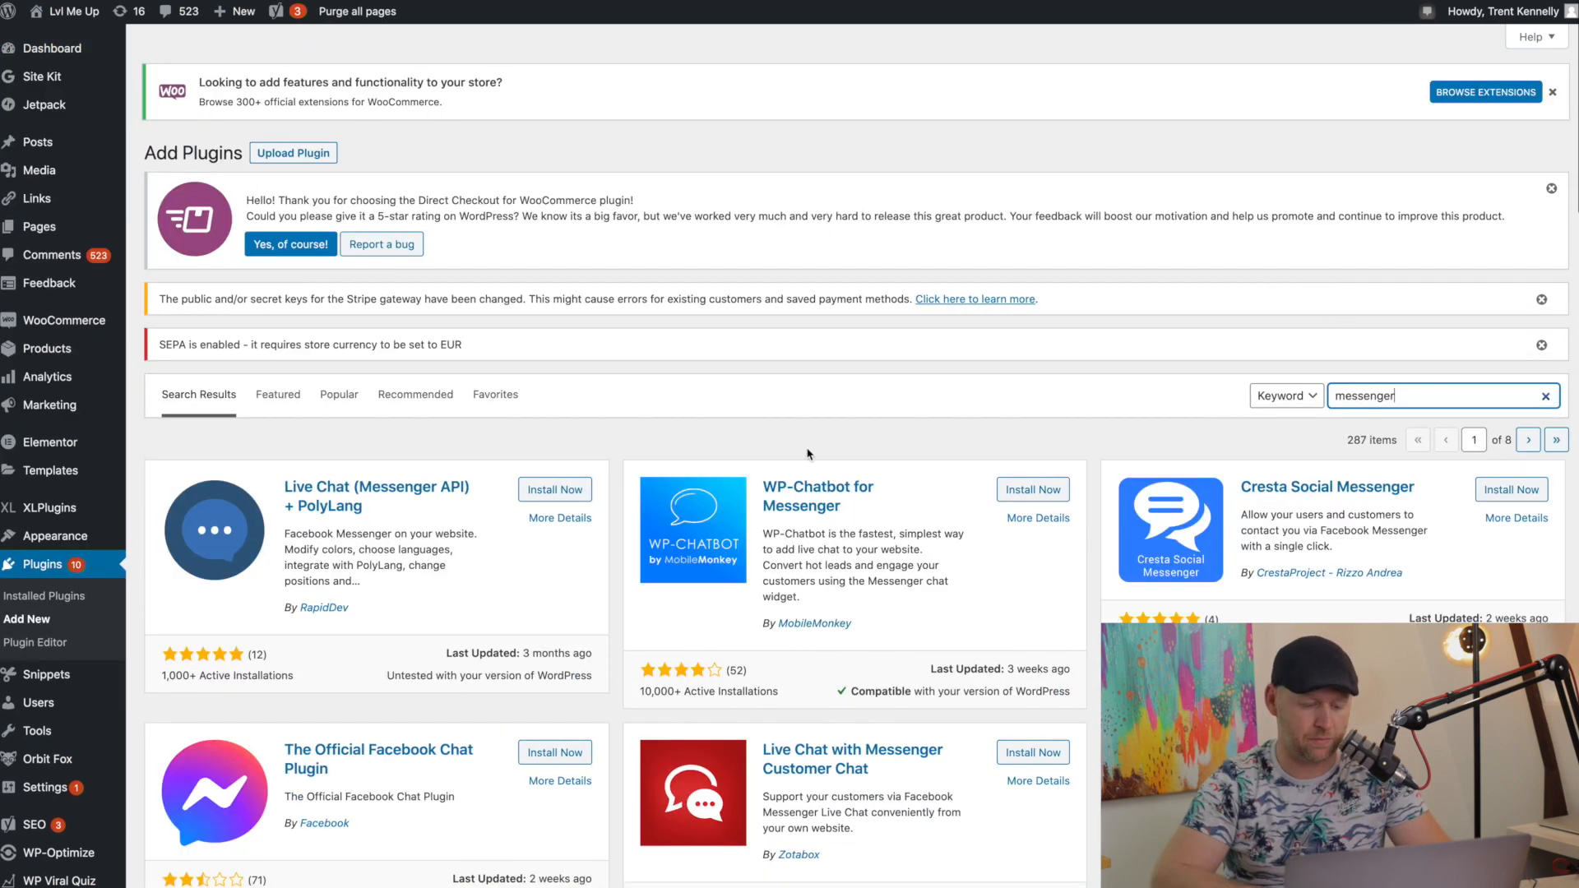
Install and activate The Official Facebook Chat Plugin
{"action": "scroll", "coordinate": [576, 595], "scroll_direction": "down", "scroll_amount": 2}
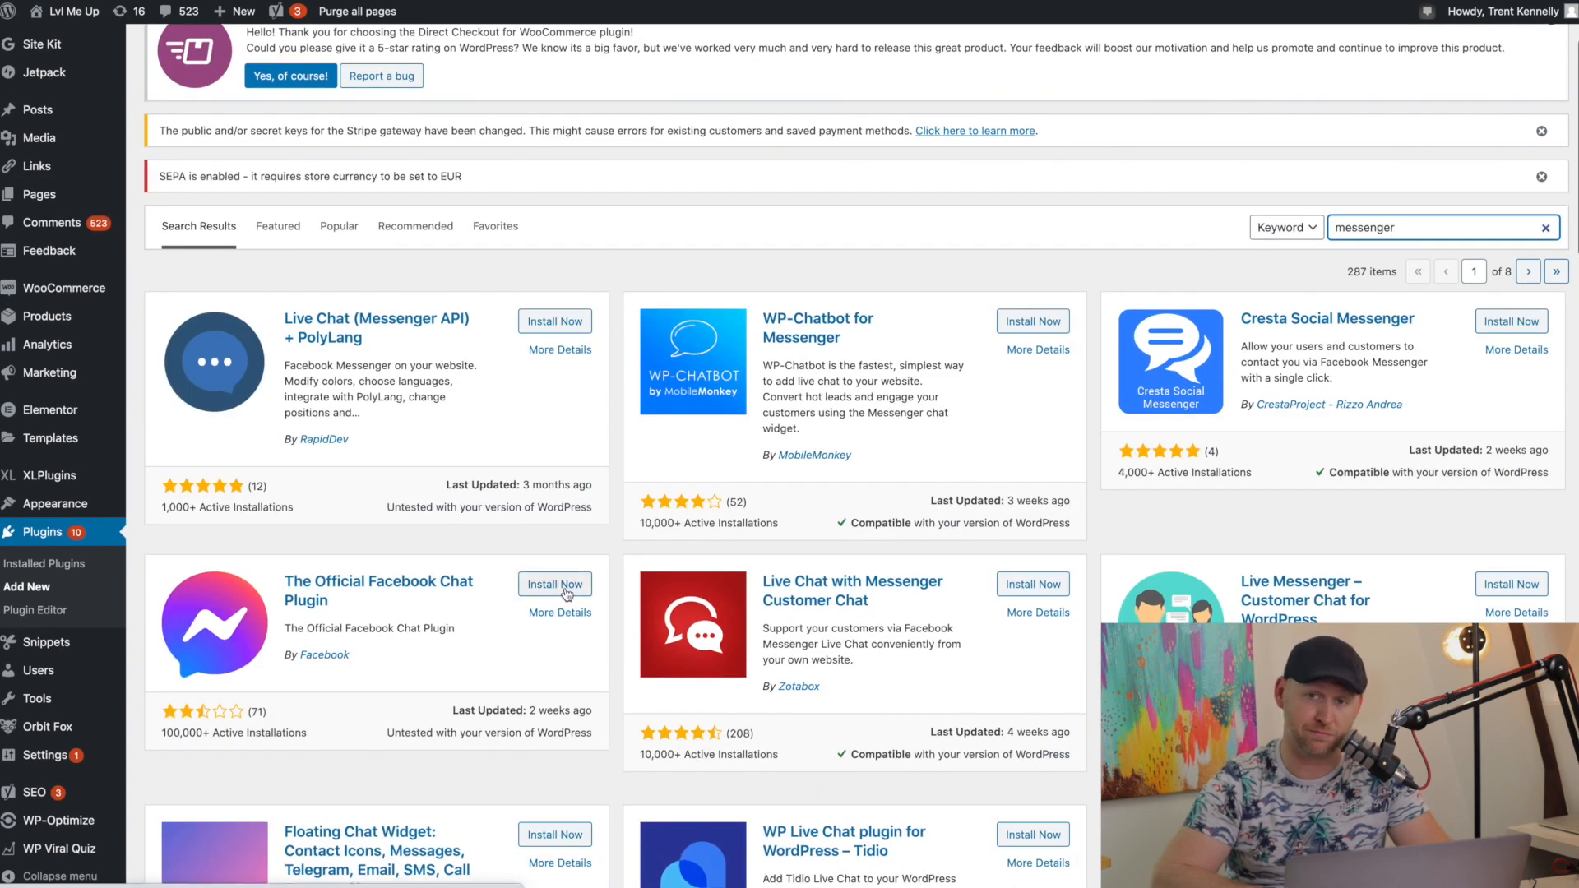
{"action": "left_click", "coordinate": [567, 584]}
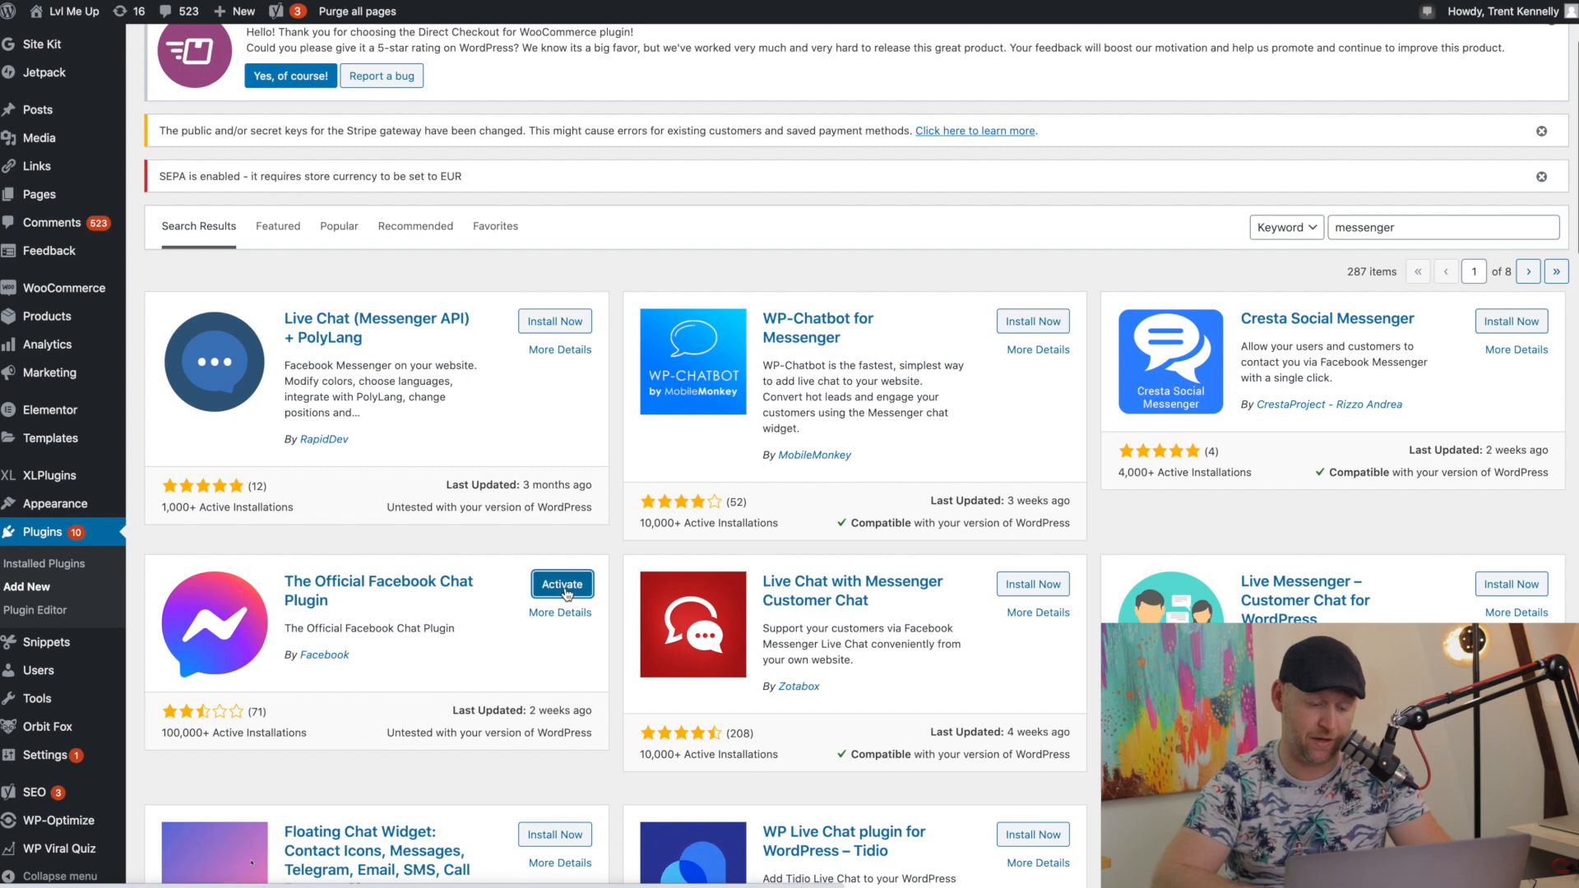
{"action": "left_click", "coordinate": [556, 586]}
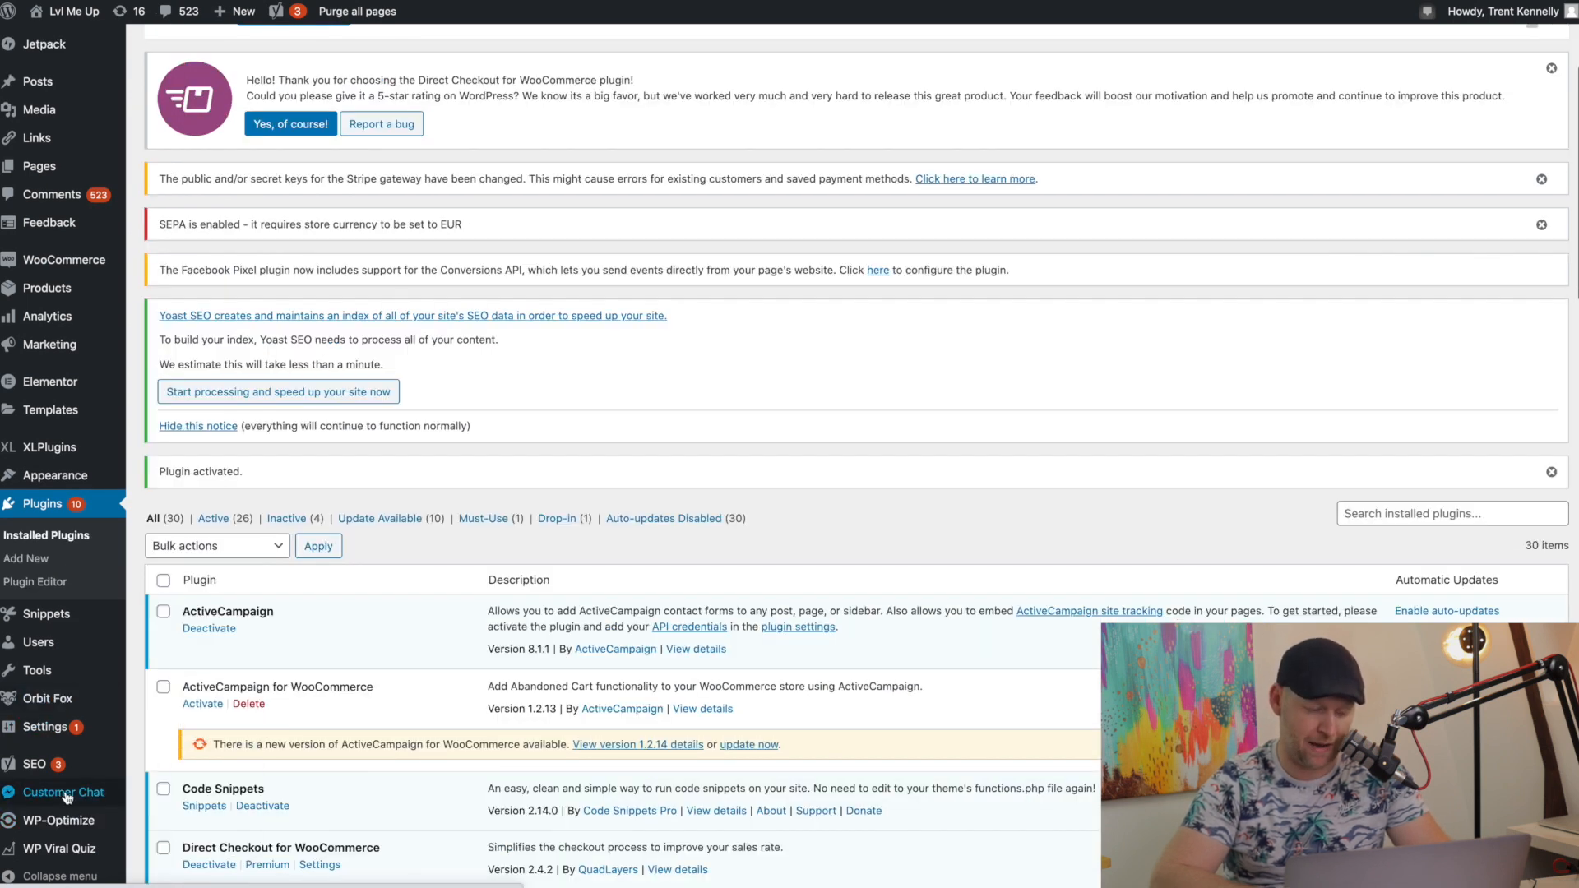
Start the Customer Chat plugin setup, choose the business's Facebook page and advance to the language and greeting options
{"action": "left_click", "coordinate": [66, 793]}
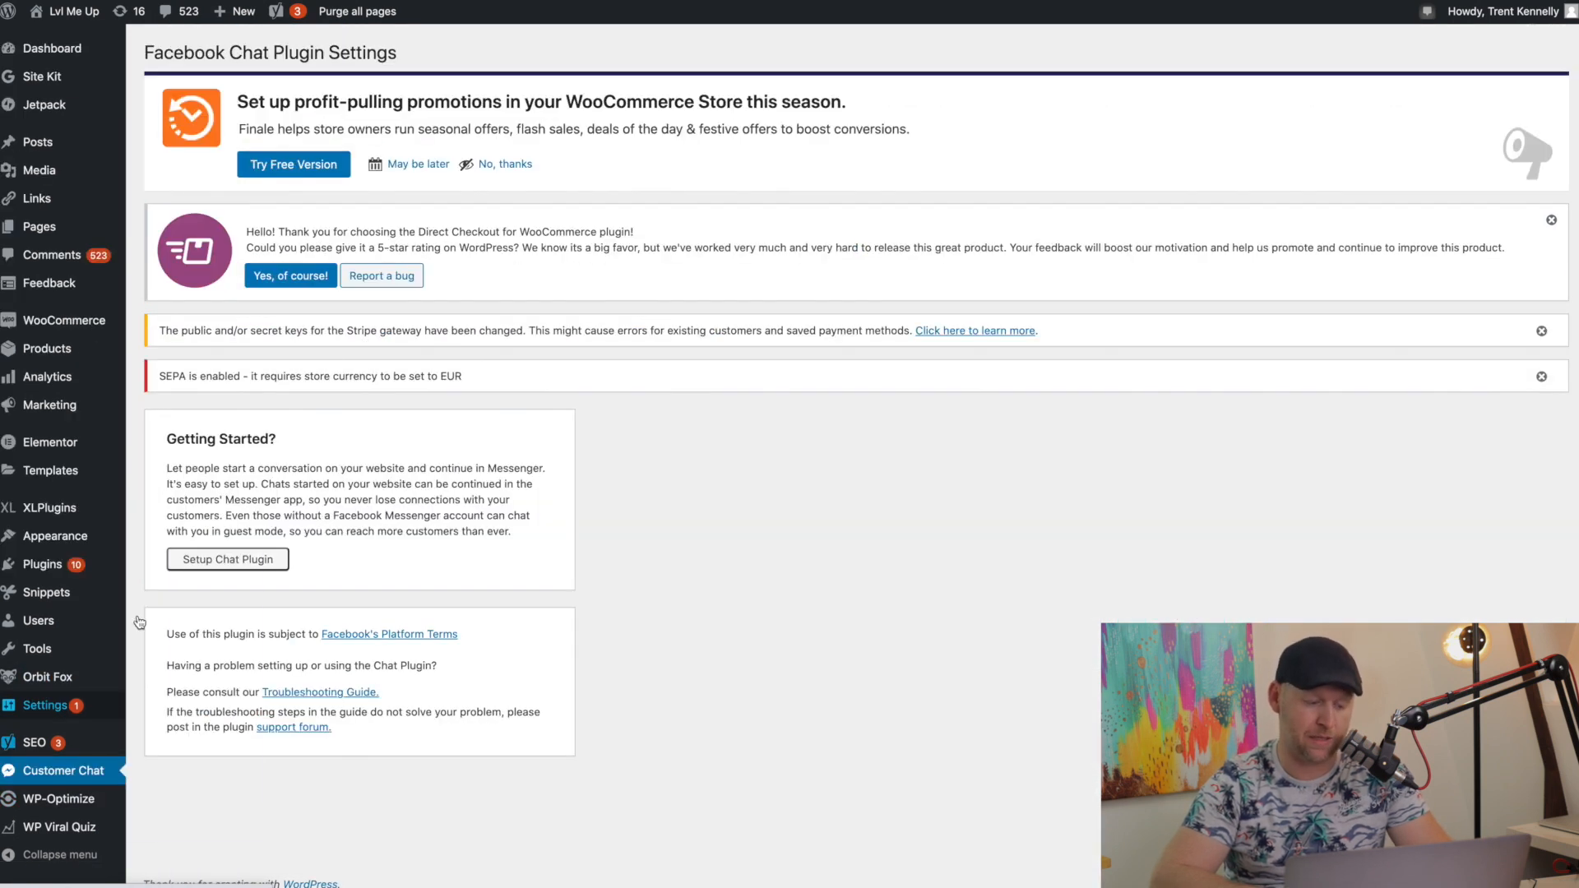
{"action": "left_click", "coordinate": [273, 565]}
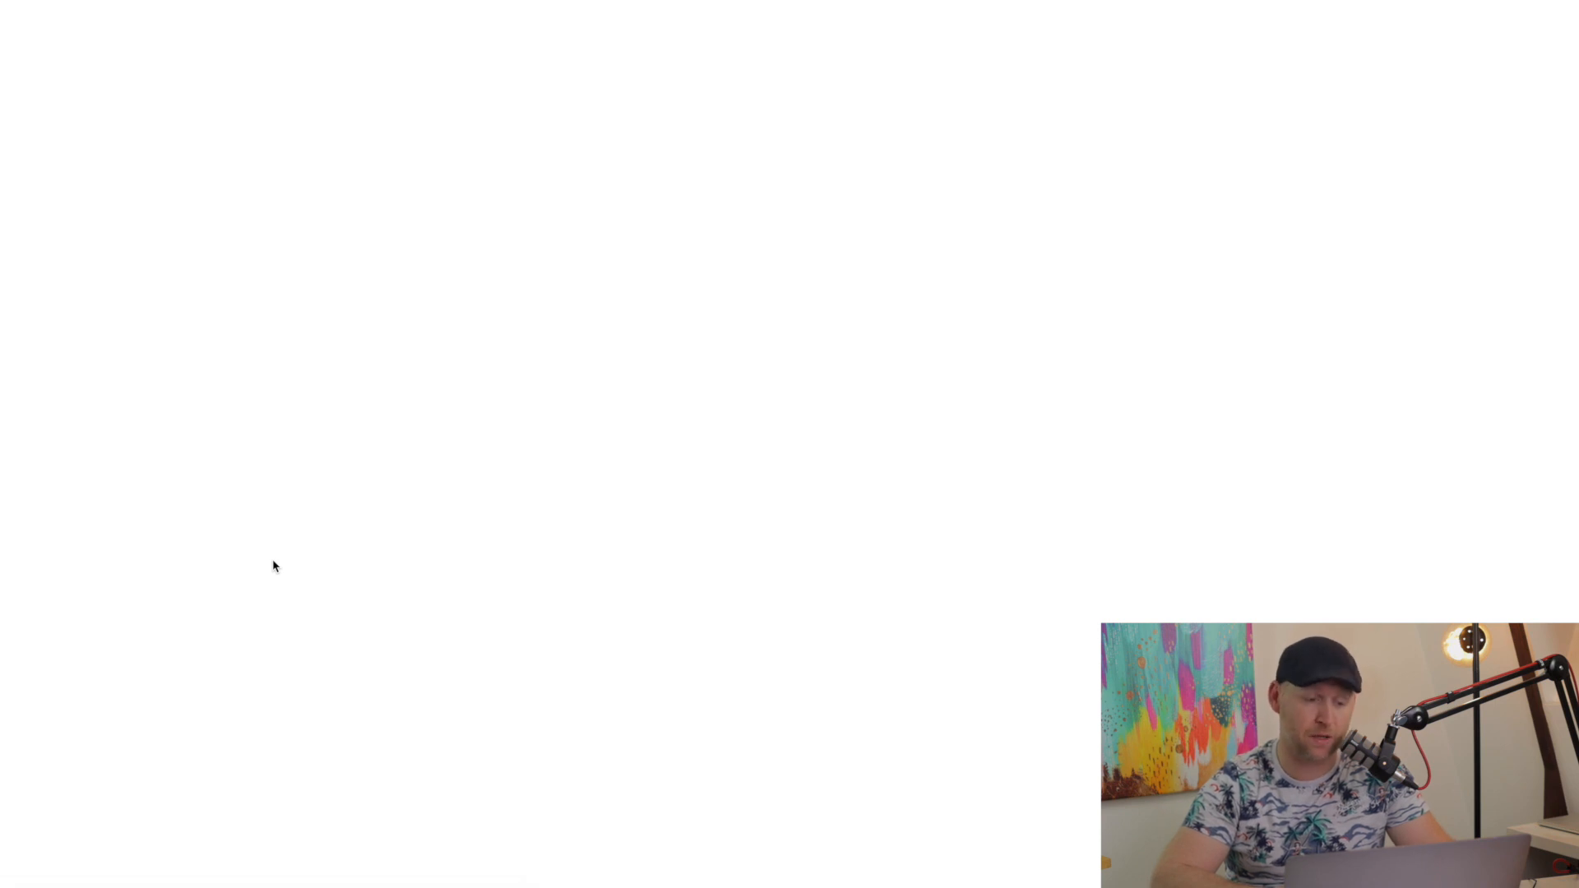
{"action": "left_click", "coordinate": [788, 597]}
{"action": "left_click", "coordinate": [795, 804]}
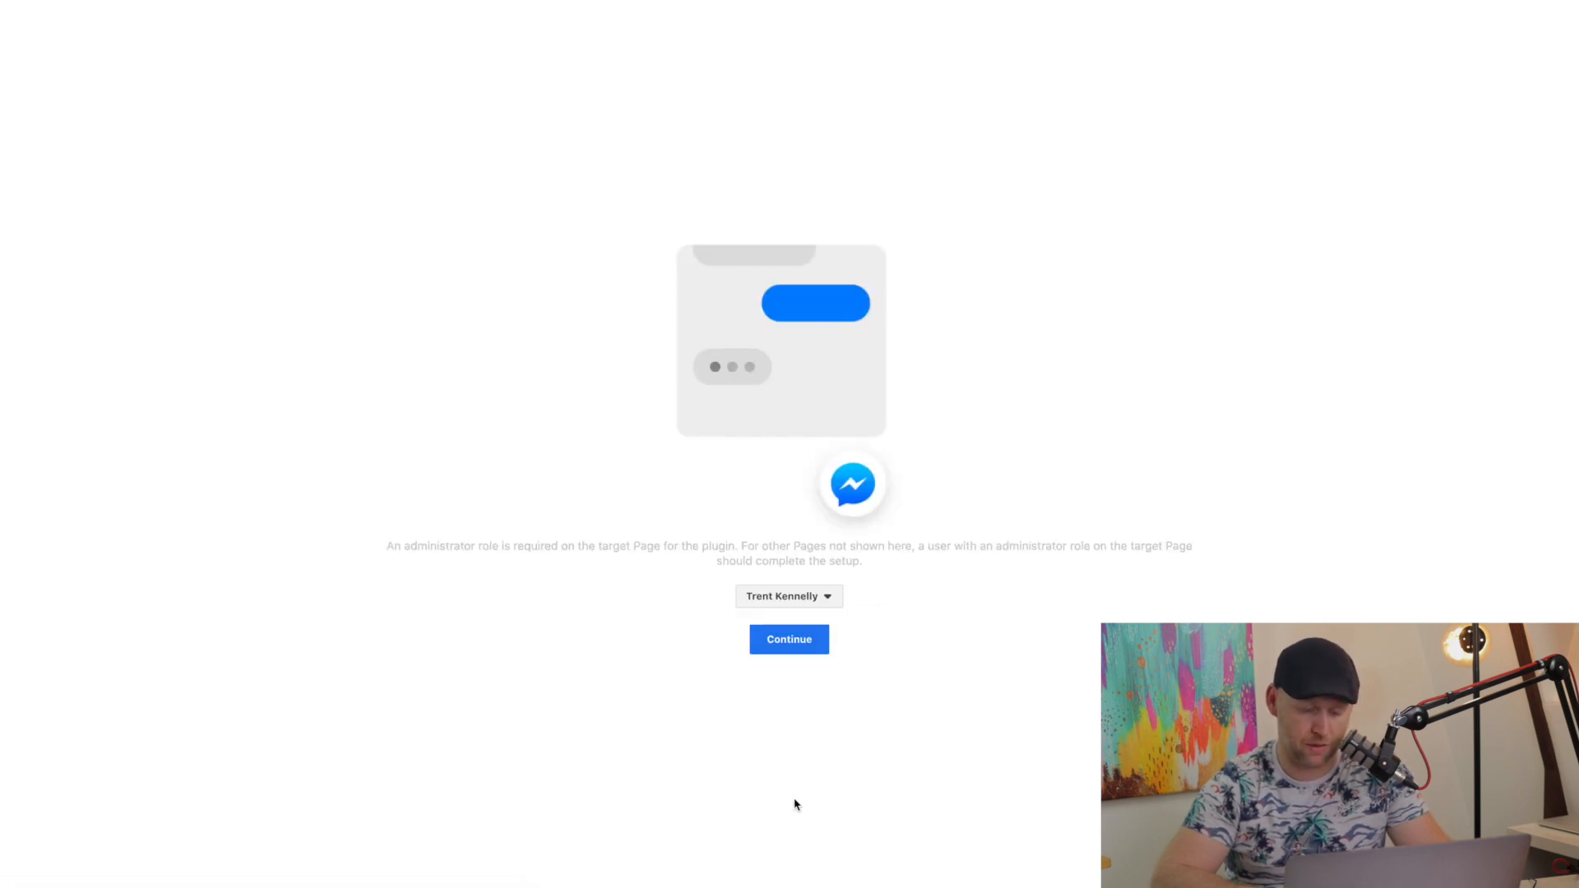
{"action": "left_click", "coordinate": [791, 641]}
{"action": "left_click", "coordinate": [1167, 695]}
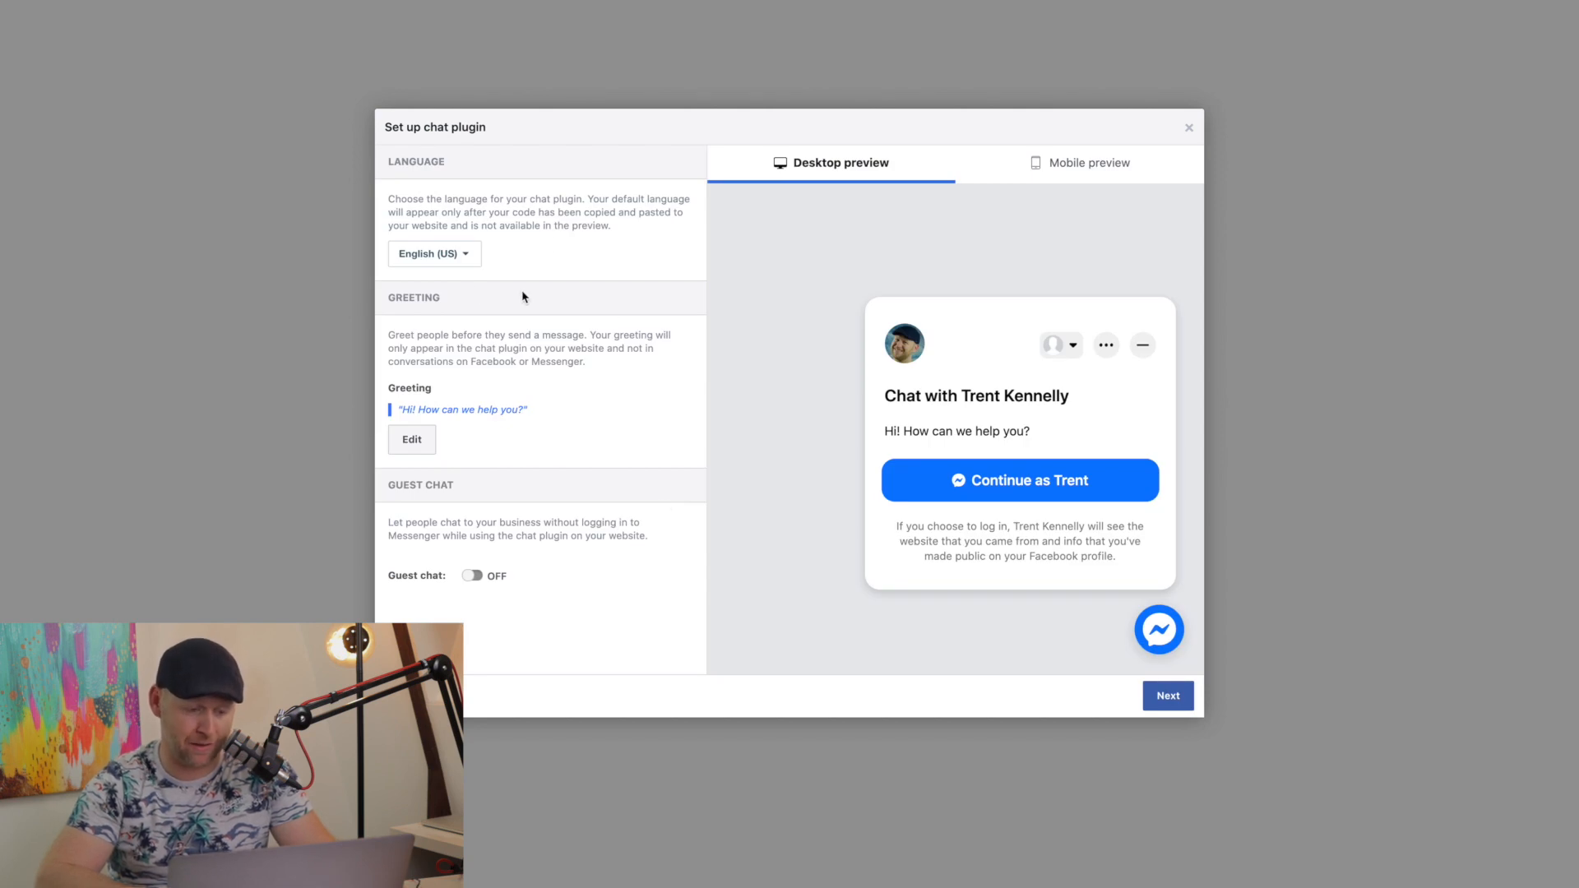
Set the chat plugin greeting to "Hey there! What can I help you with today?" and turn on guest chat
{"action": "left_click", "coordinate": [410, 450]}
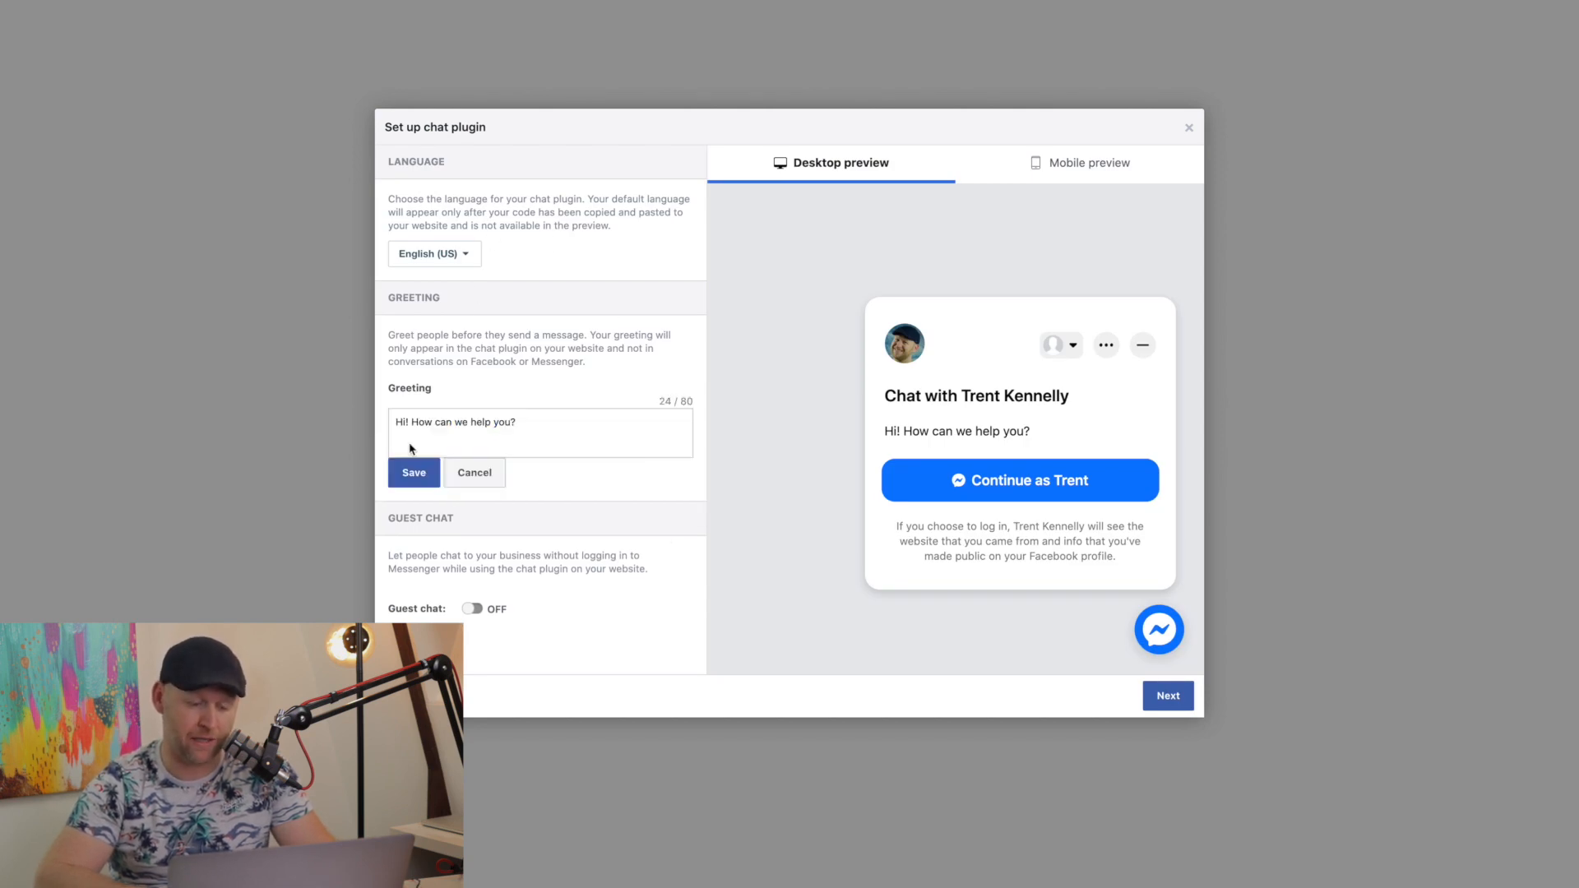
{"action": "key", "text": "ctrl+Right"}
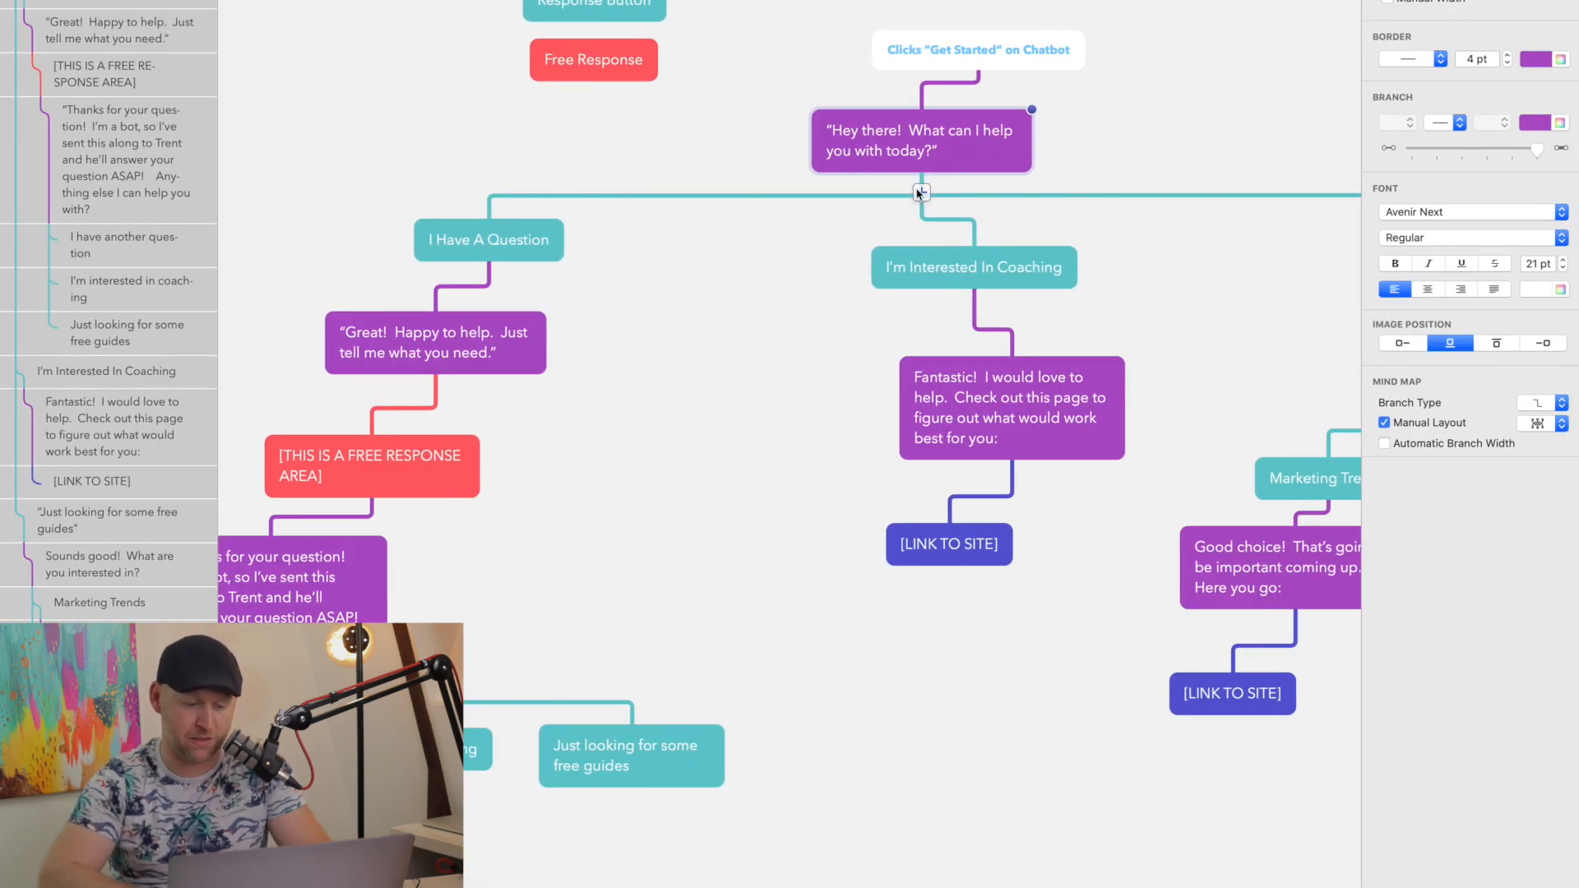
{"action": "key", "text": "ctrl+Left"}
{"action": "type", "text": "Hey there!  What can I help you with today?"}
{"action": "left_click", "coordinate": [419, 484]}
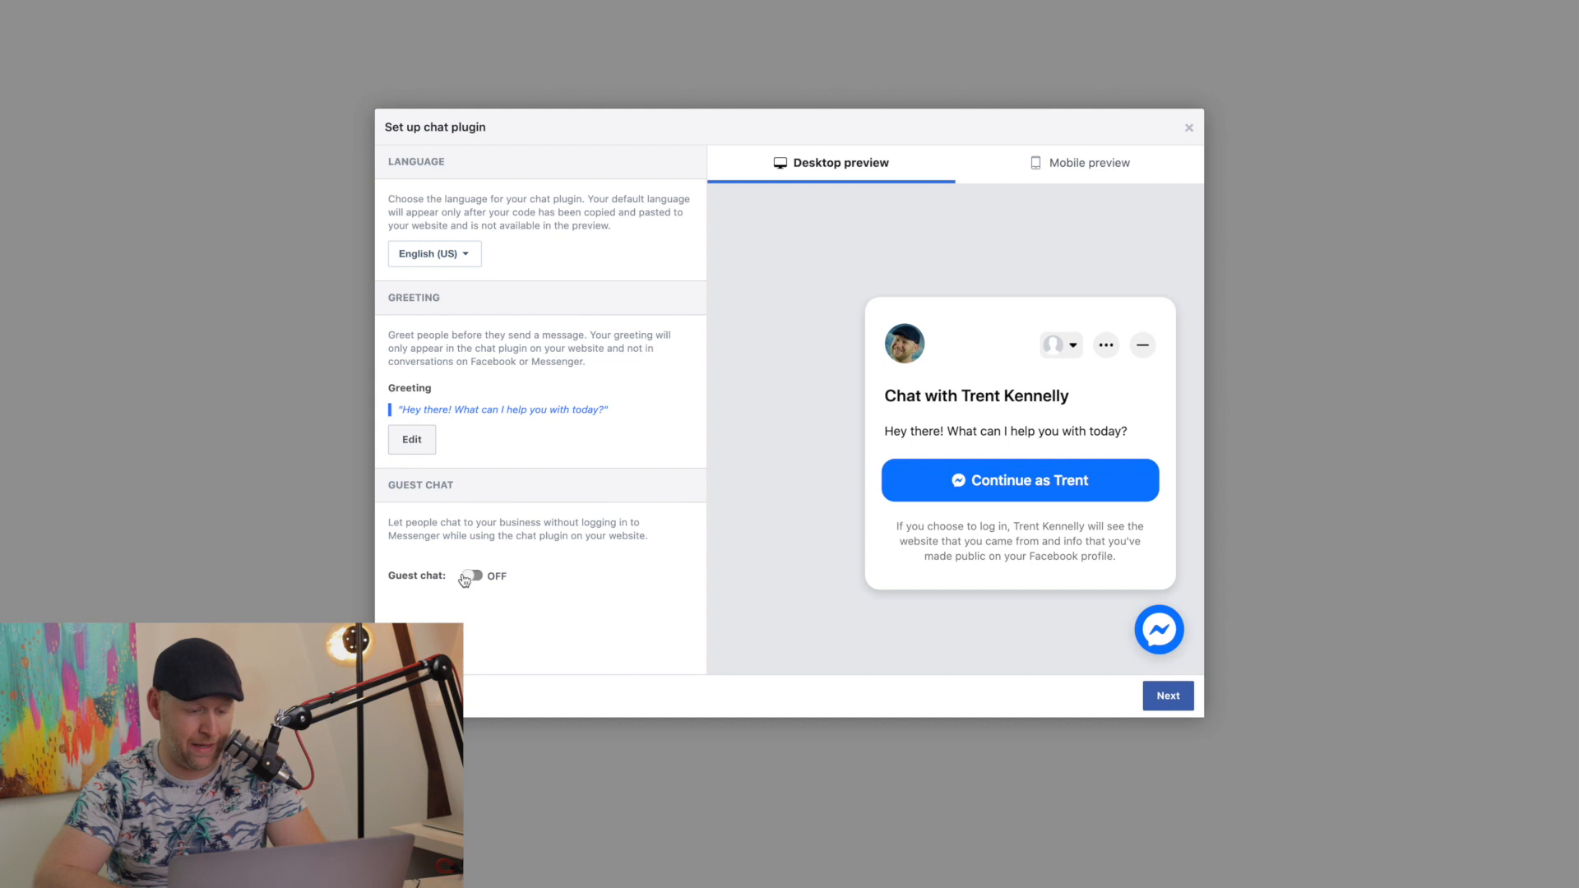
{"action": "left_click", "coordinate": [474, 577]}
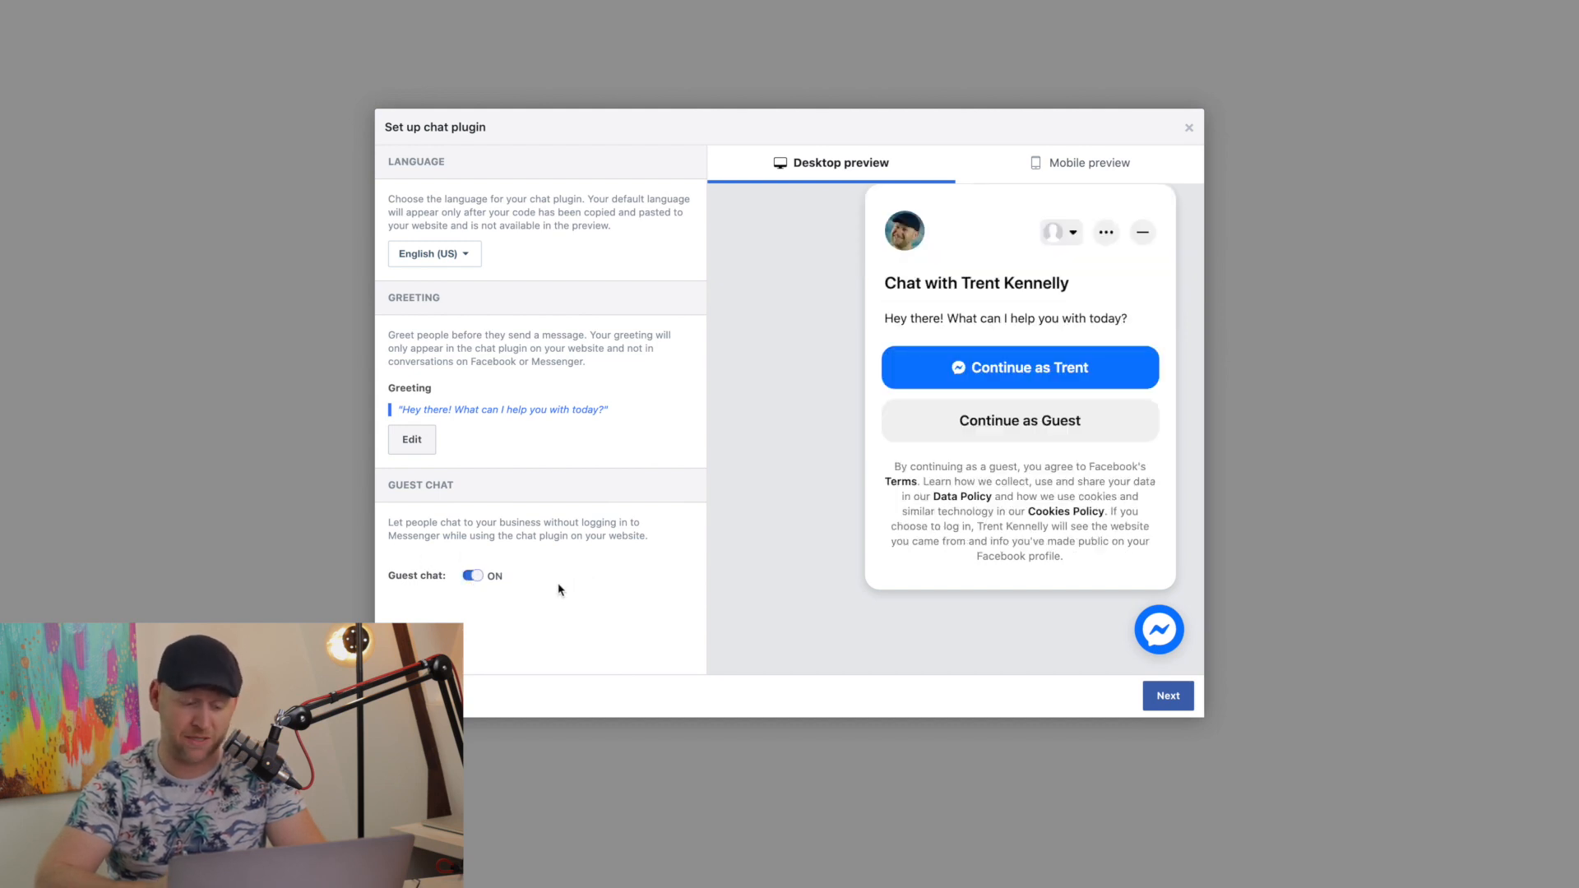
{"action": "left_click", "coordinate": [1168, 695]}
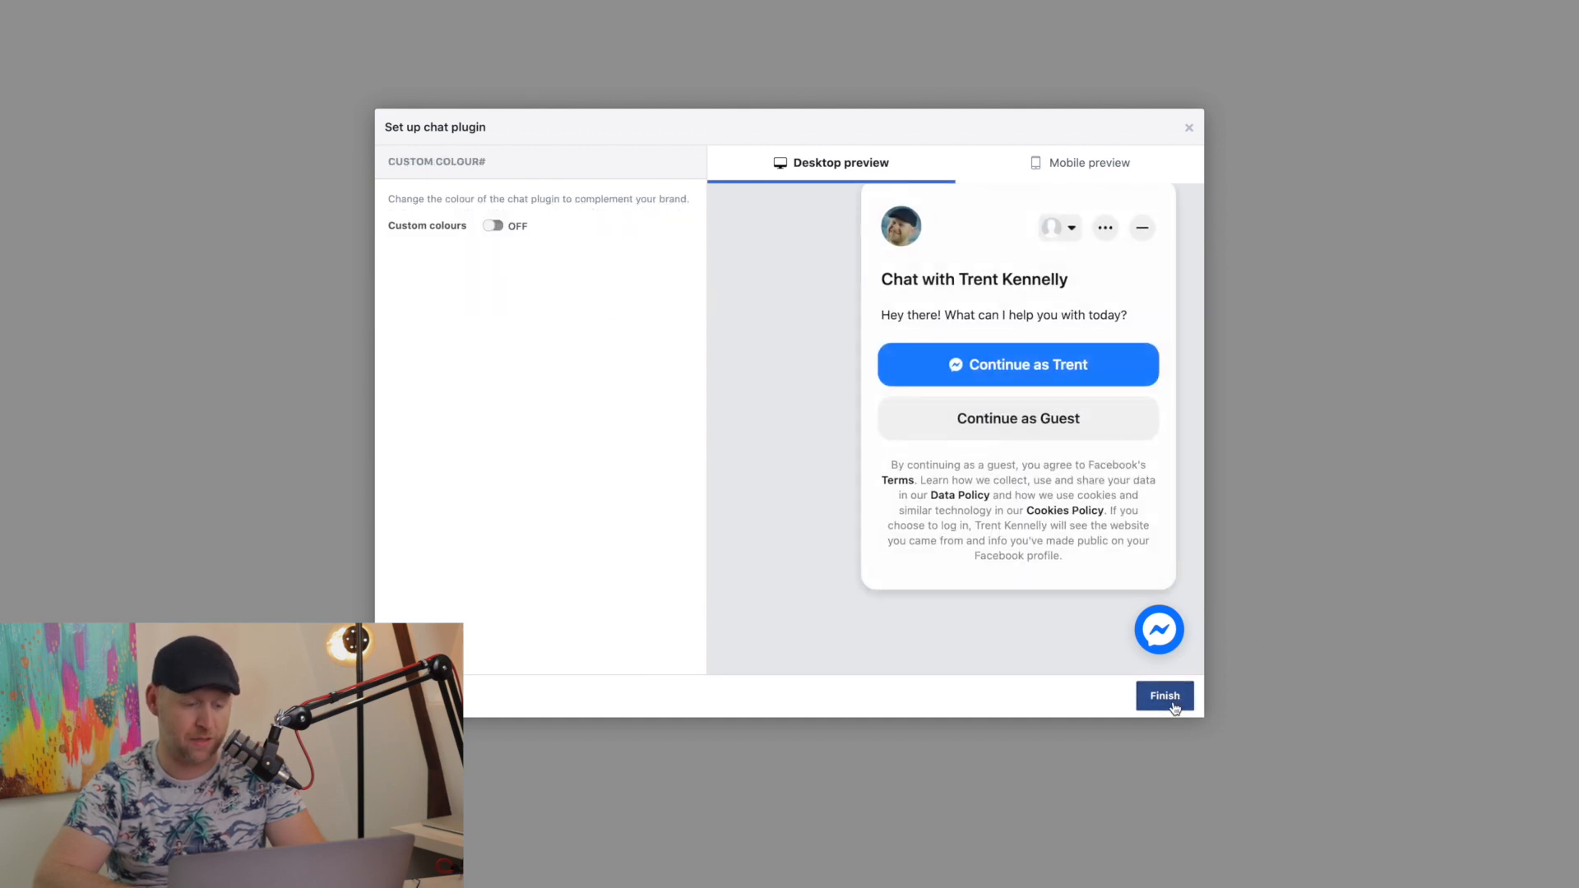
Turn on custom colours for the chat plugin, keep #0A7CFF, and finish the plugin setup
{"action": "left_click", "coordinate": [495, 228]}
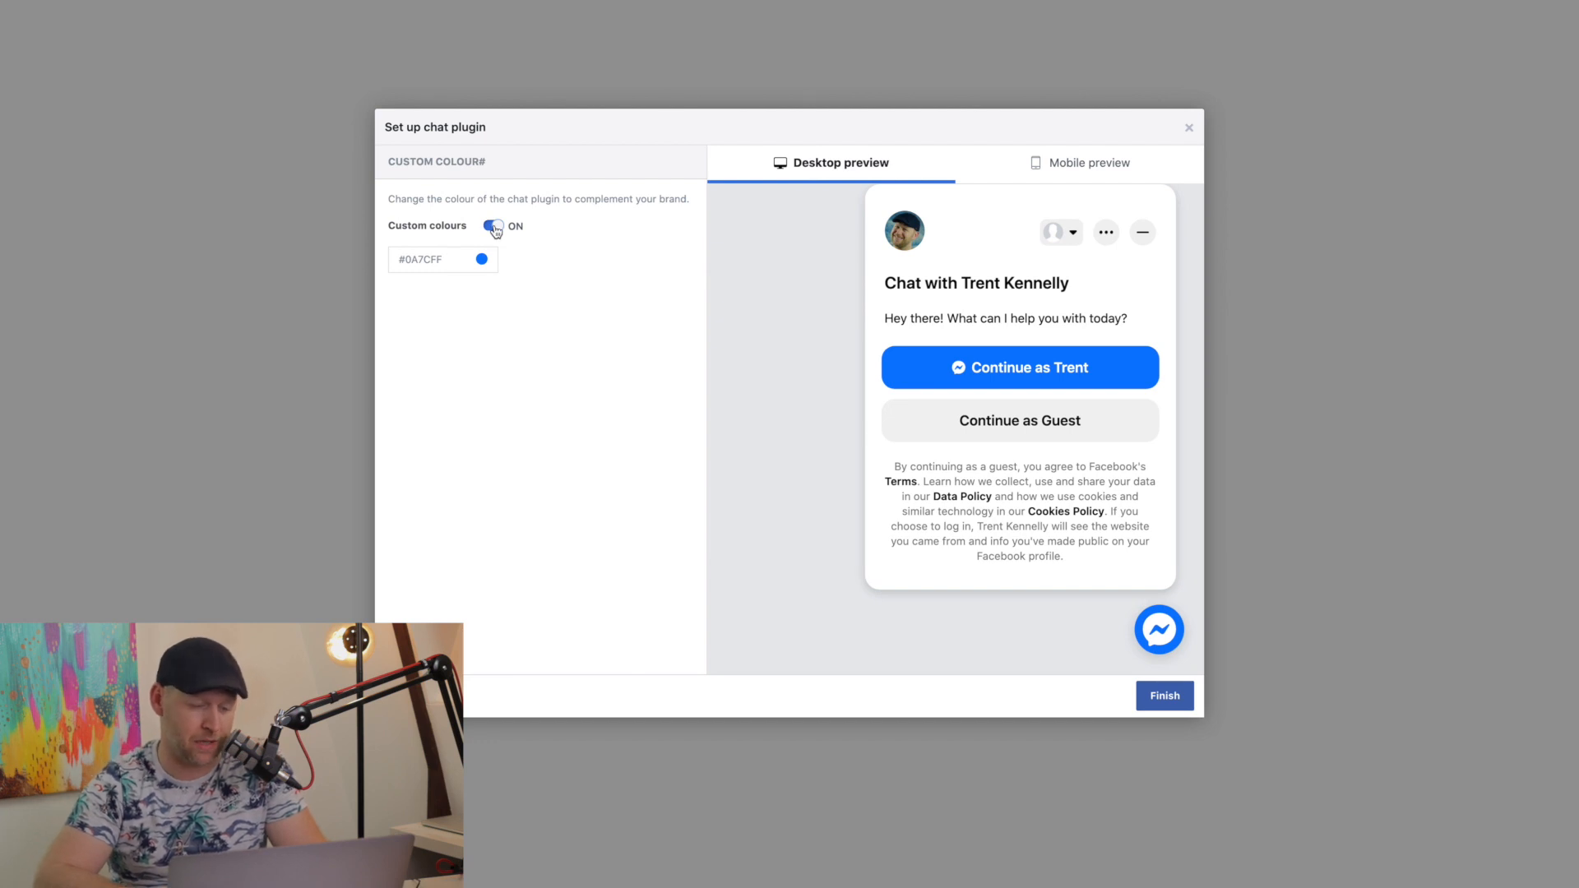
{"action": "left_click", "coordinate": [417, 264]}
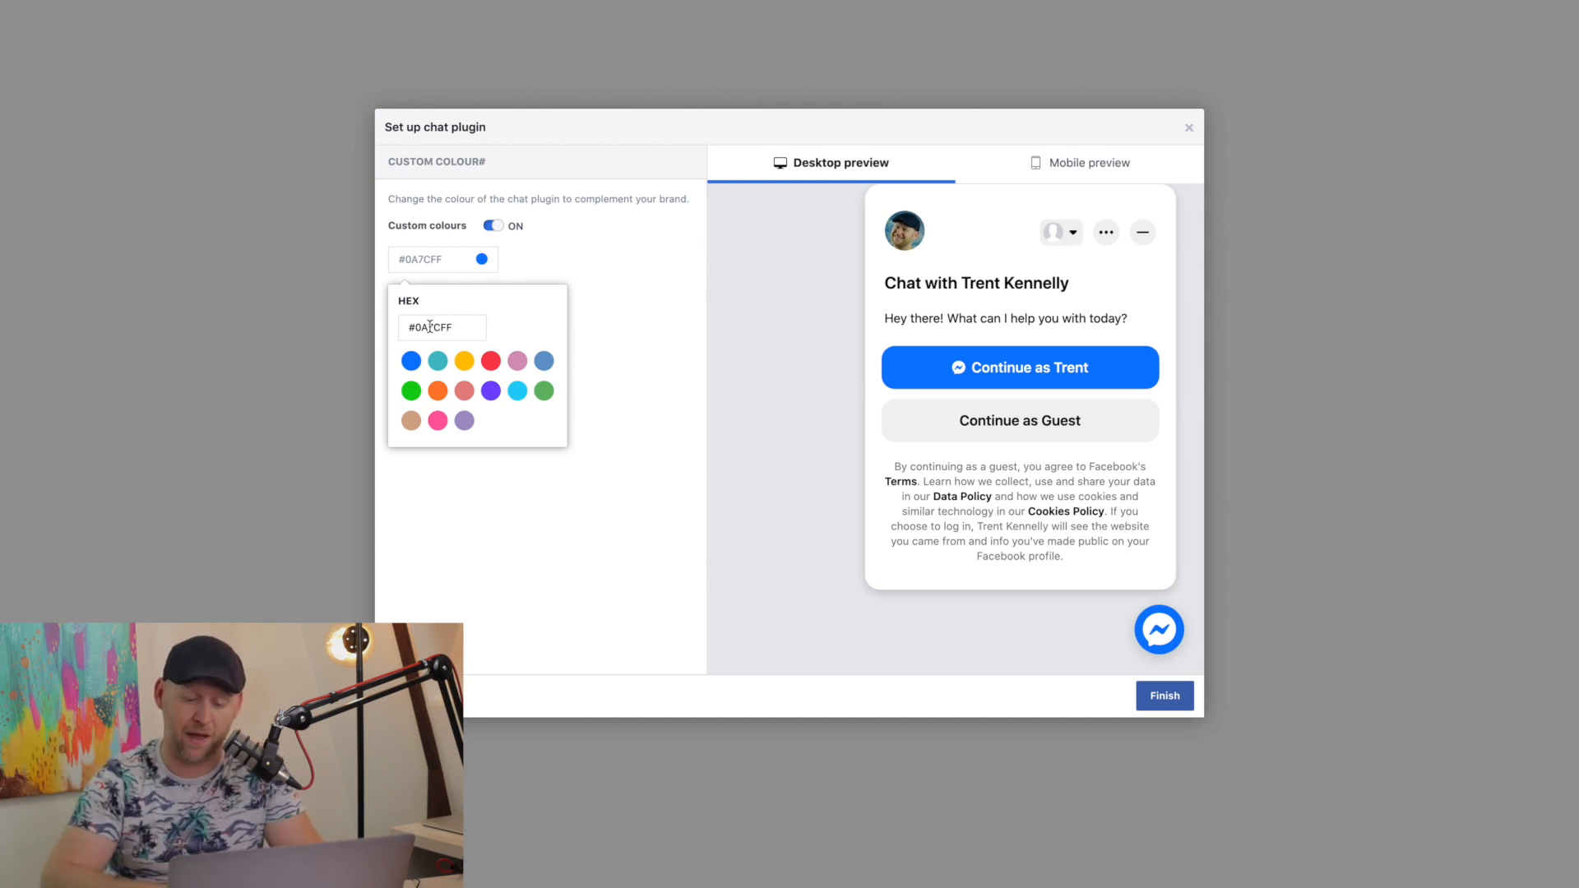
{"action": "left_click", "coordinate": [1165, 696]}
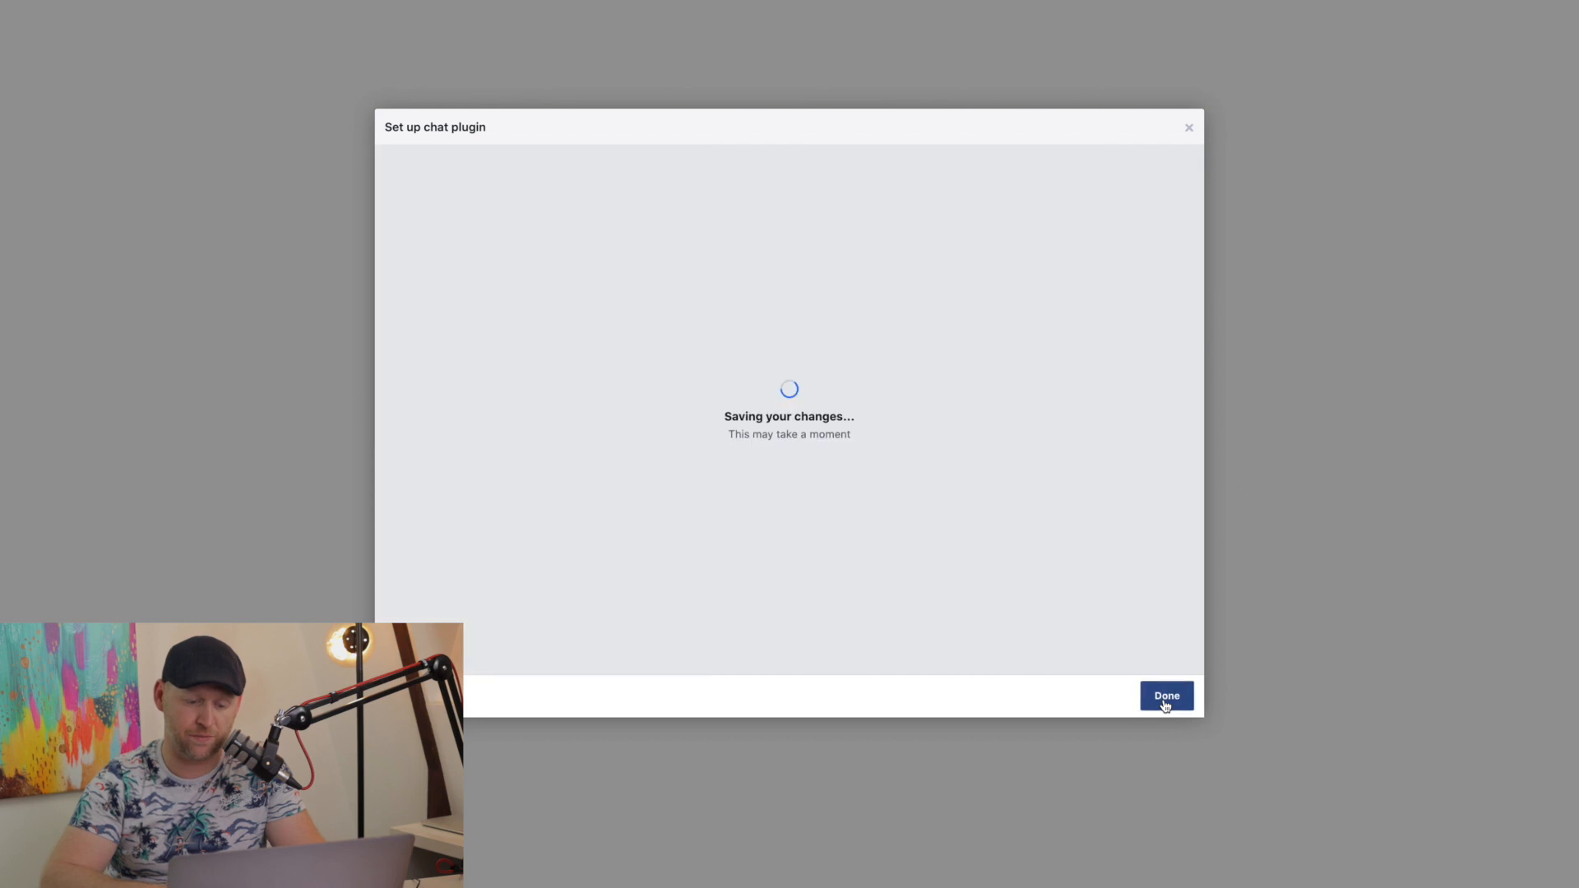
{"action": "left_click", "coordinate": [1152, 696]}
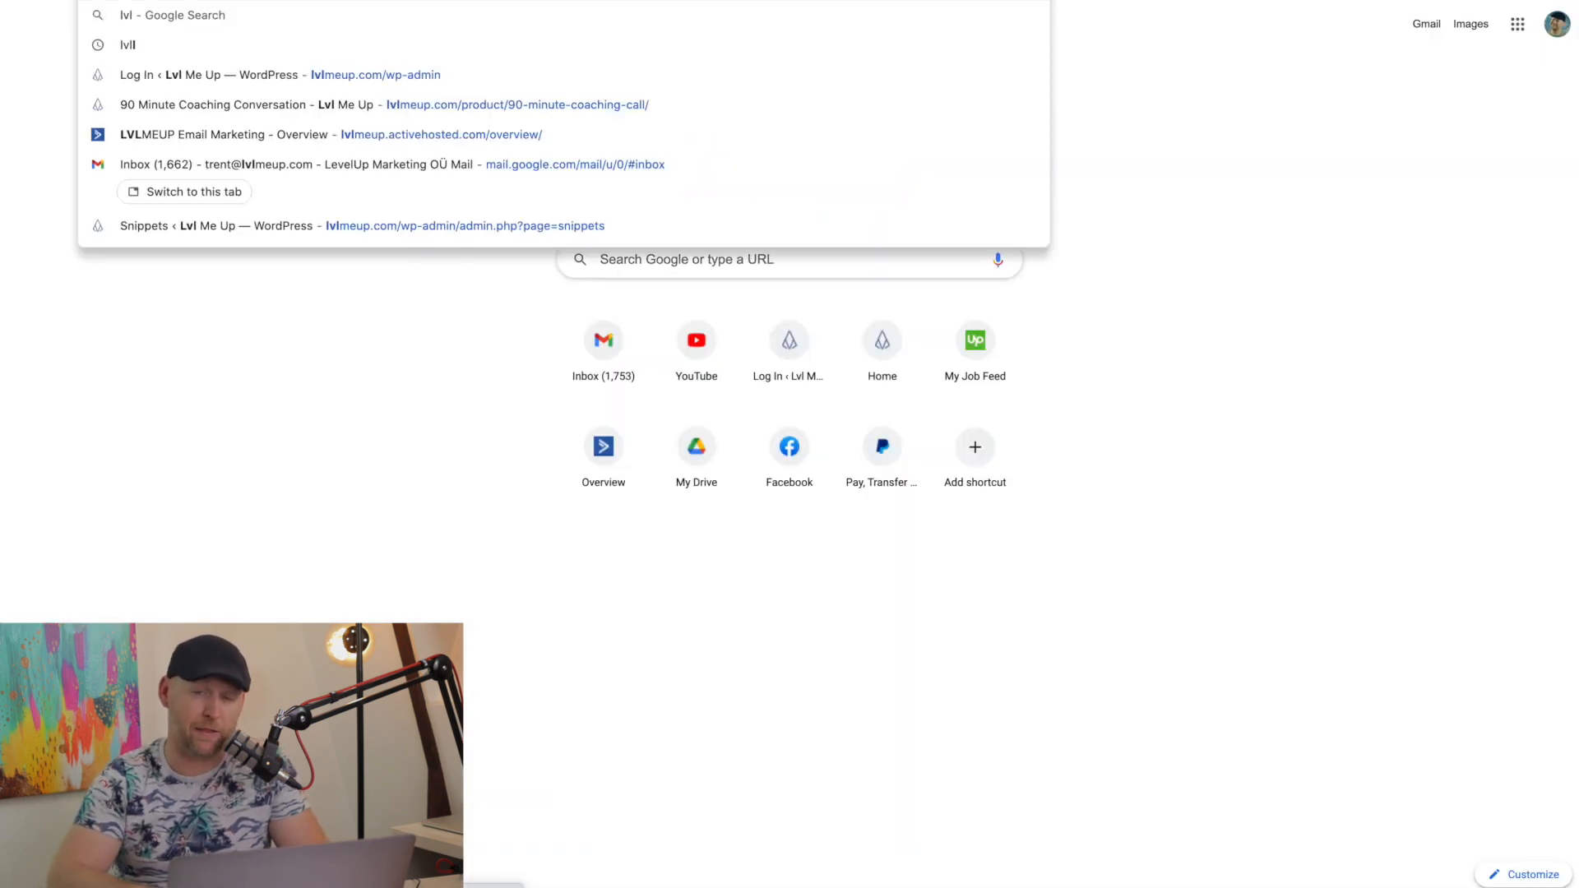
Switch to Chatfuel, add a blank bot to the bot list and open it
{"action": "key", "text": "Return"}
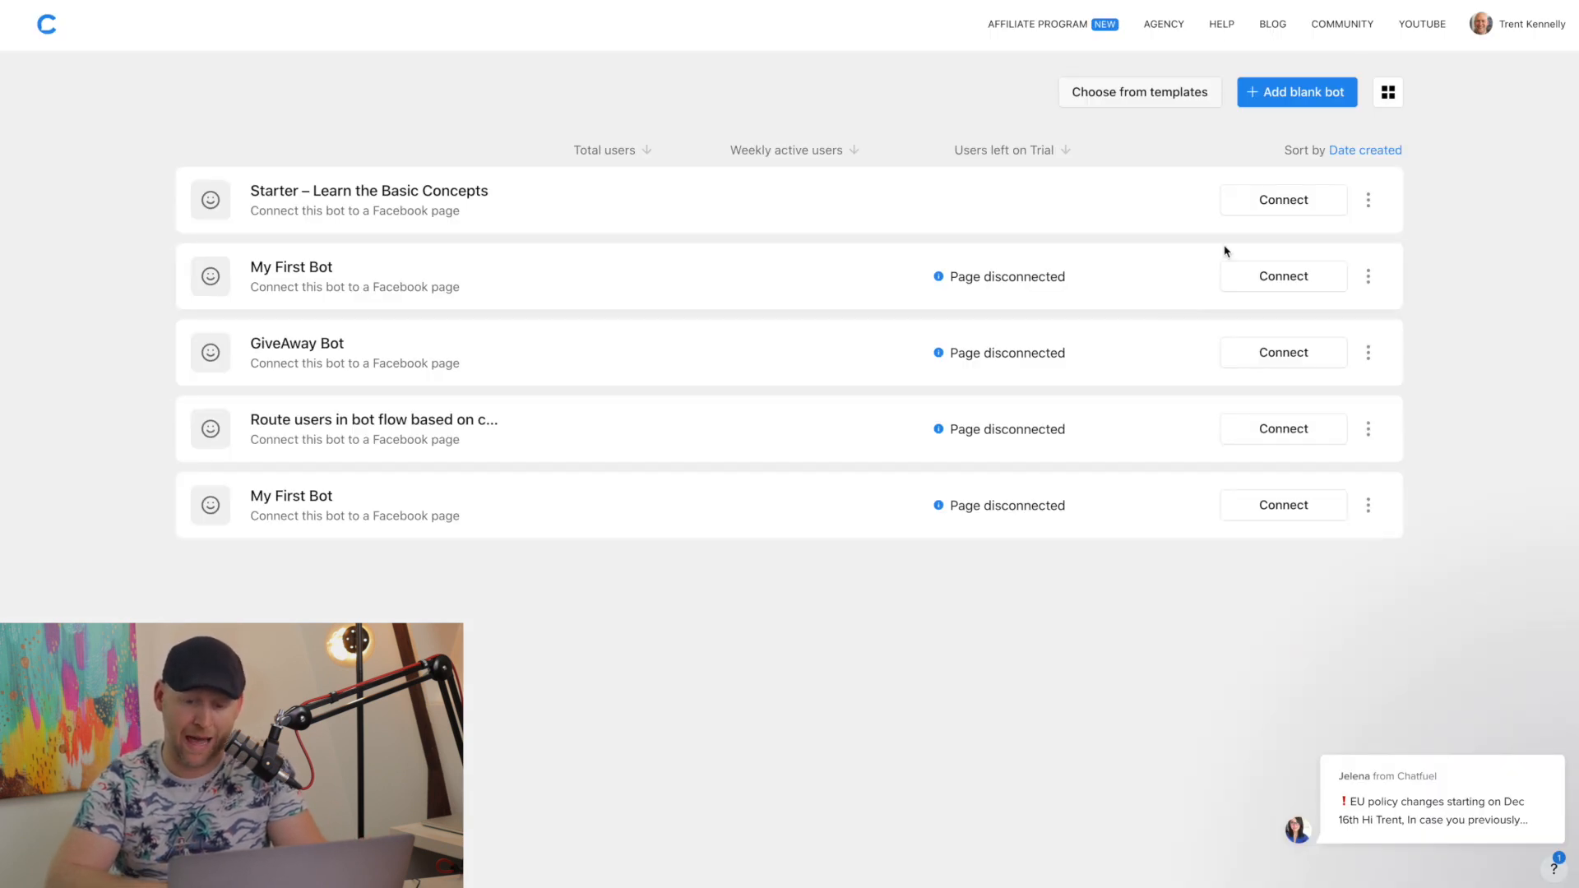
{"action": "left_click", "coordinate": [1291, 99]}
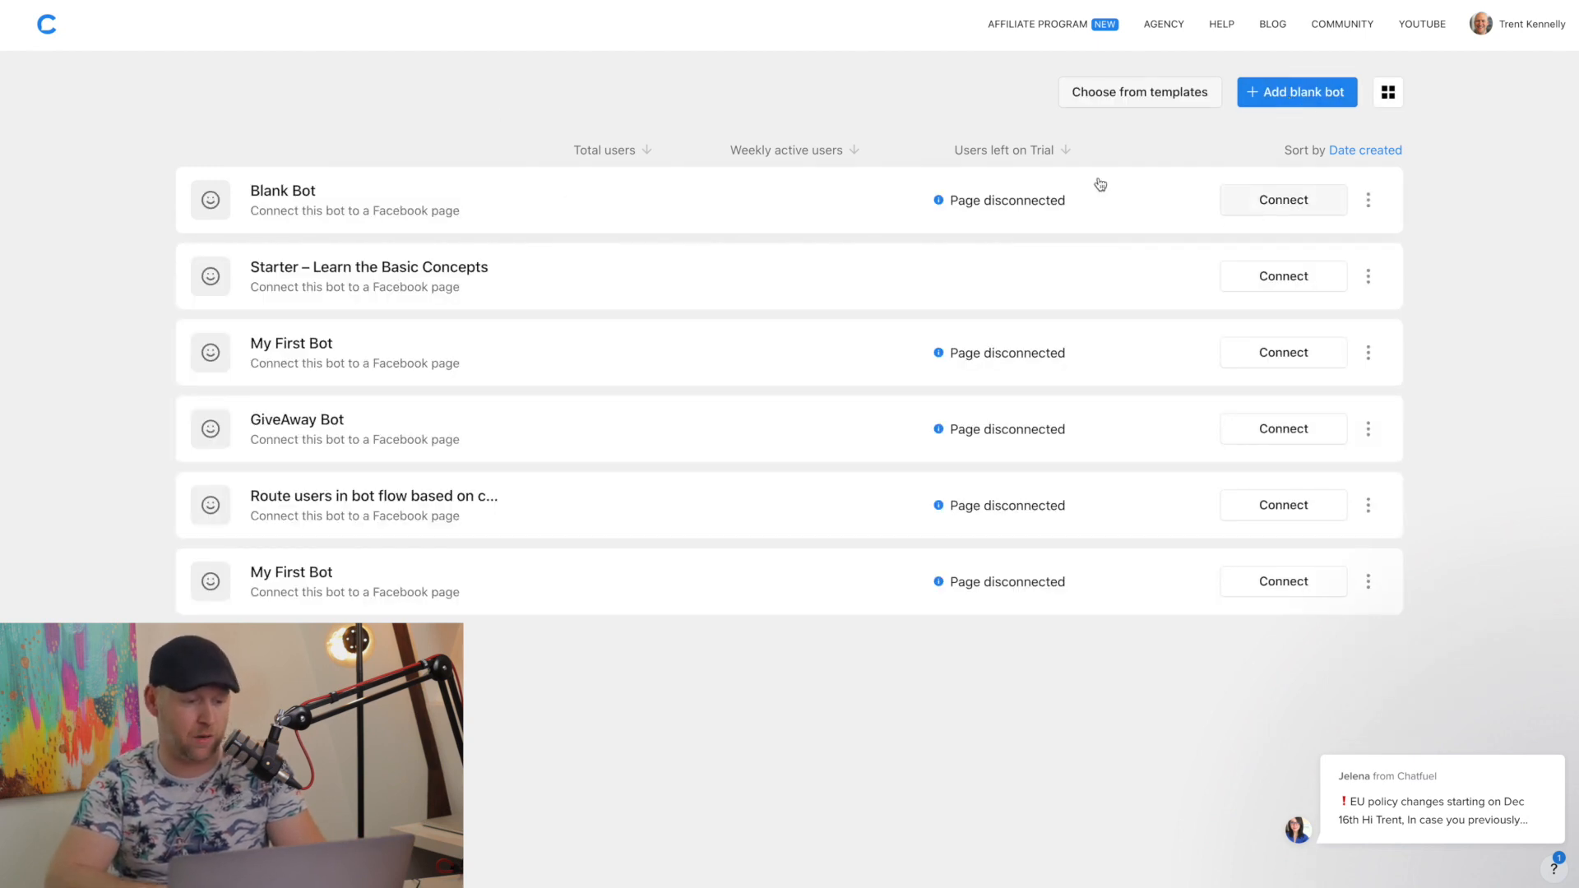
{"action": "left_click", "coordinate": [324, 200]}
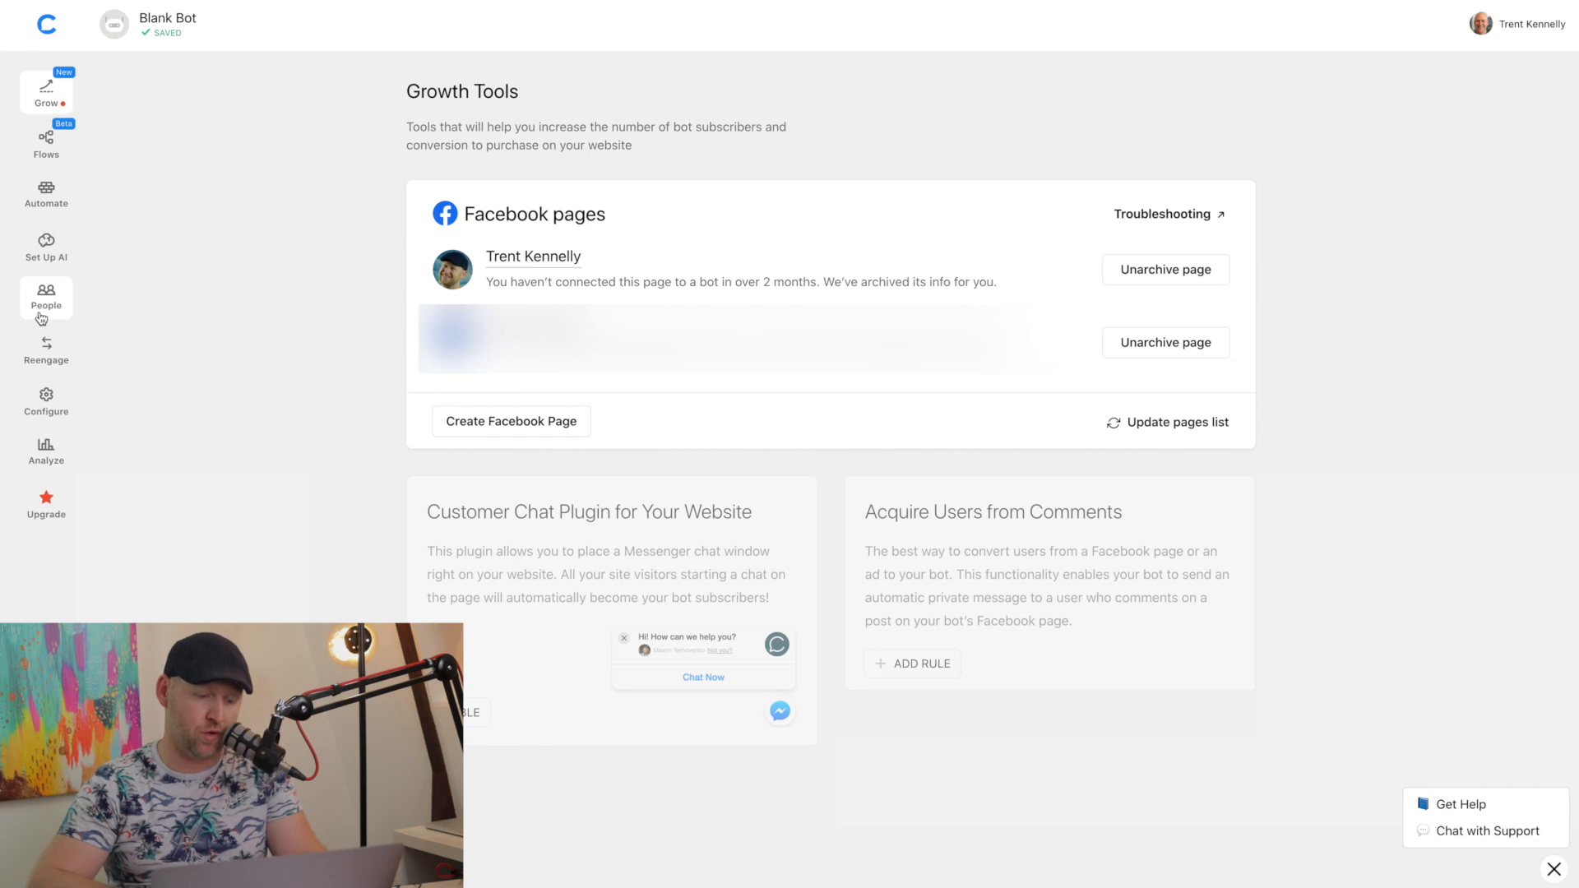
Examine the bot's Flows, Automate, Set Up AI, People, Reengage, Configure and Analyze sections
{"action": "left_click", "coordinate": [54, 154]}
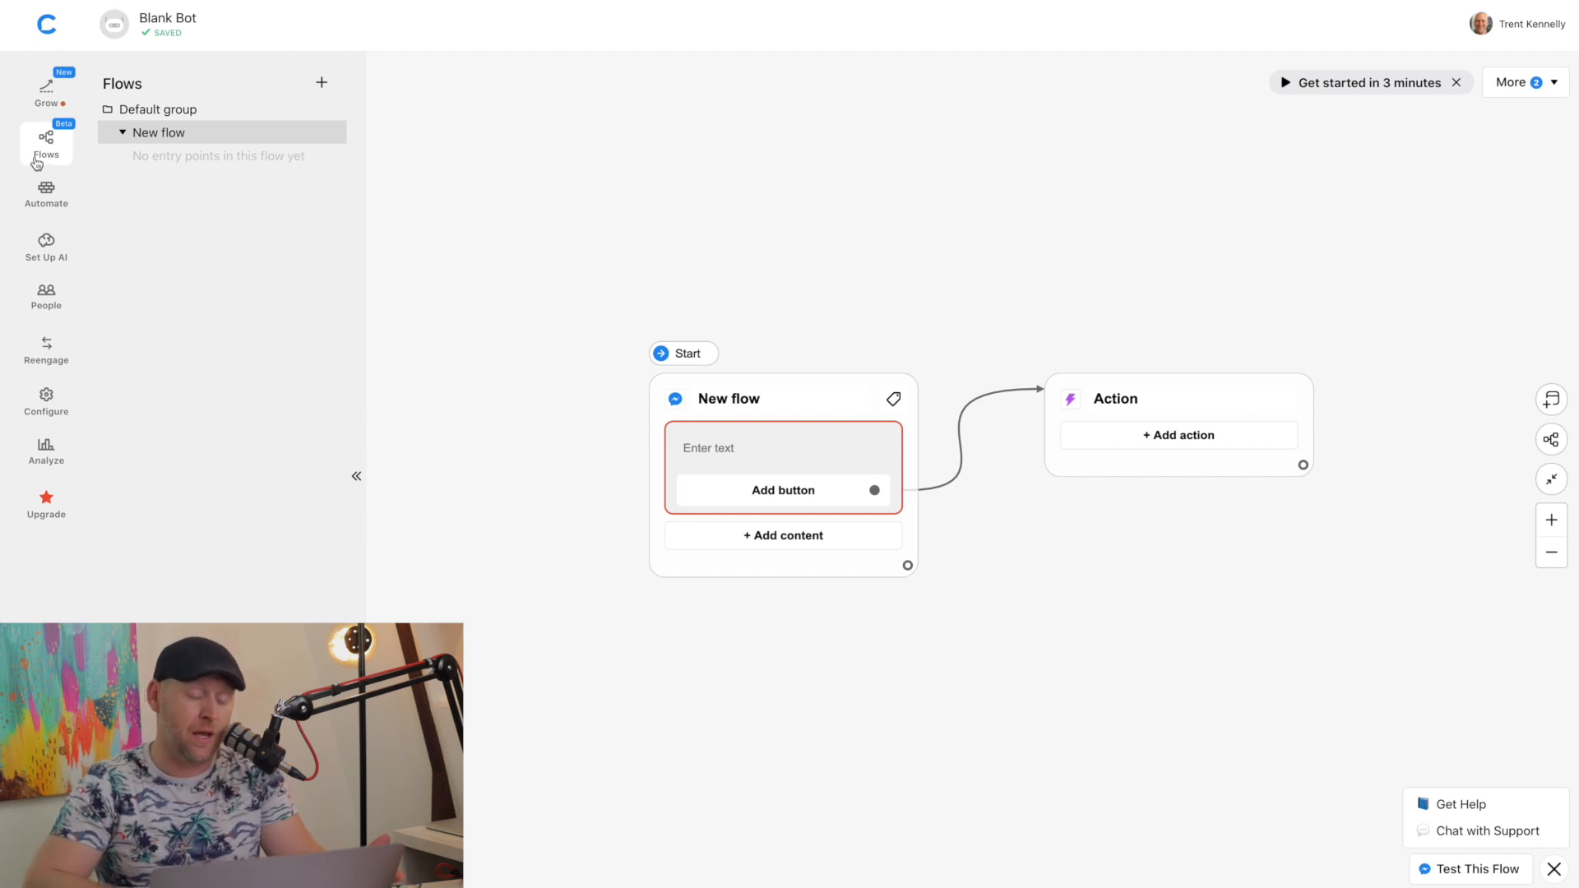
{"action": "left_click", "coordinate": [49, 188]}
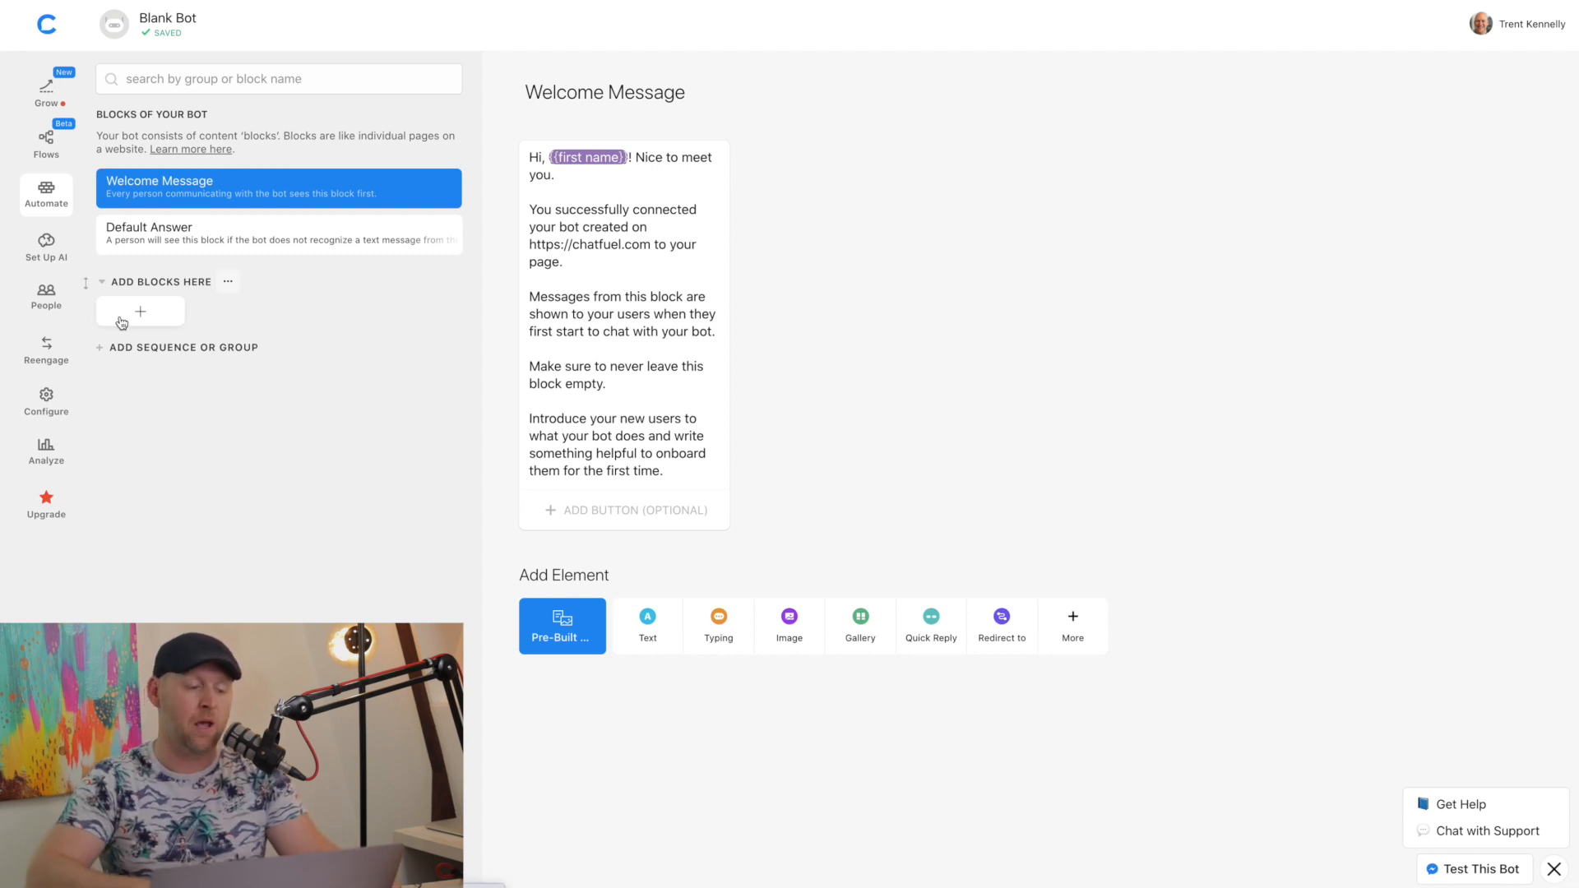
{"action": "left_click", "coordinate": [38, 262]}
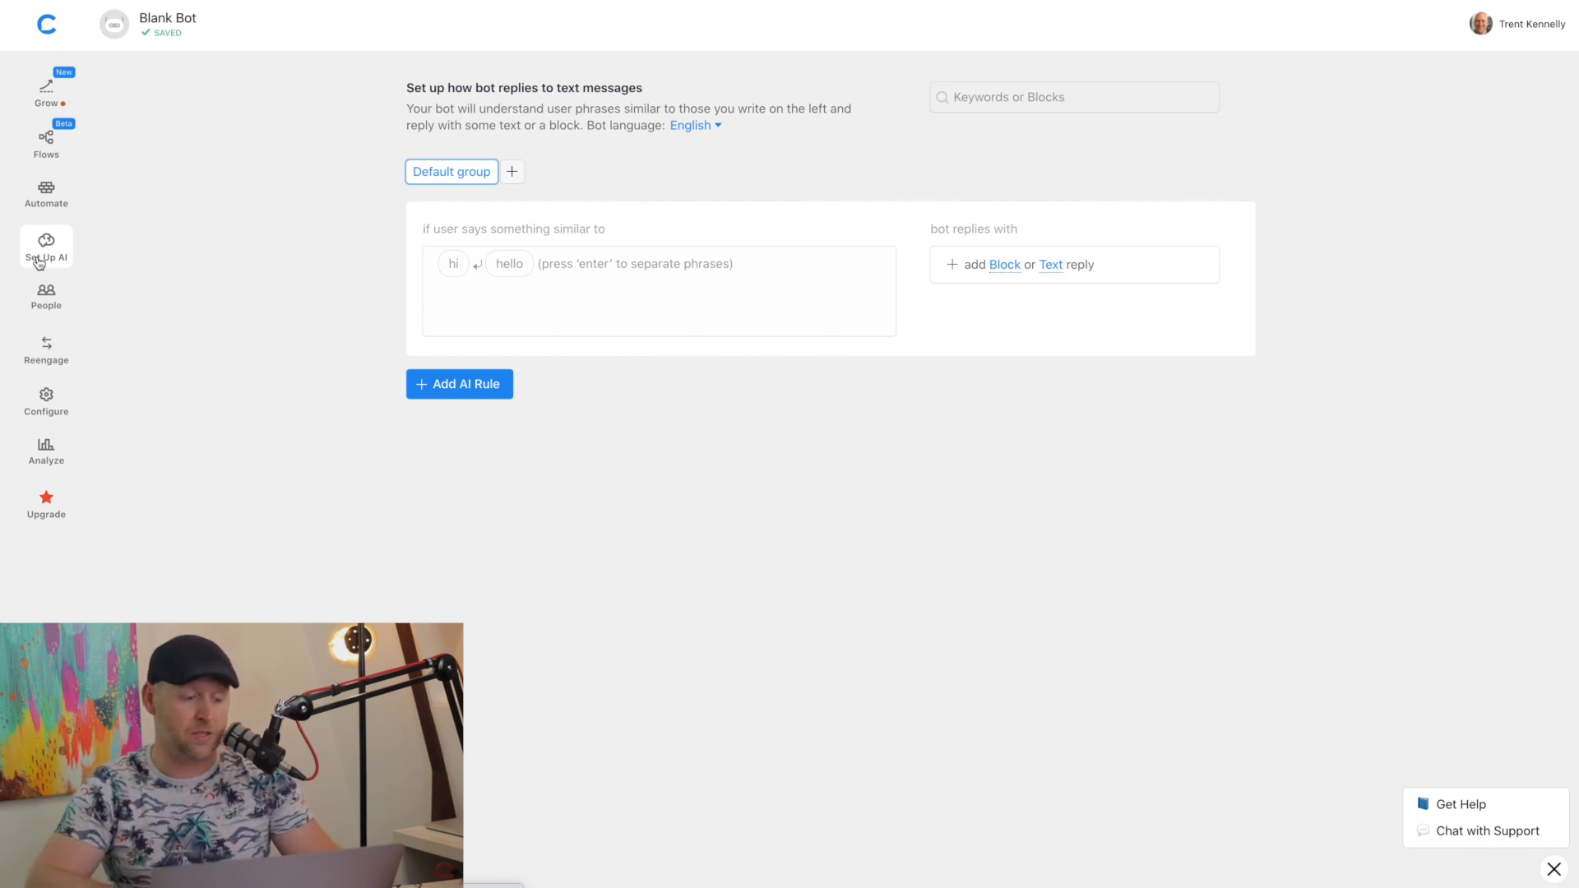
{"action": "left_click", "coordinate": [62, 306]}
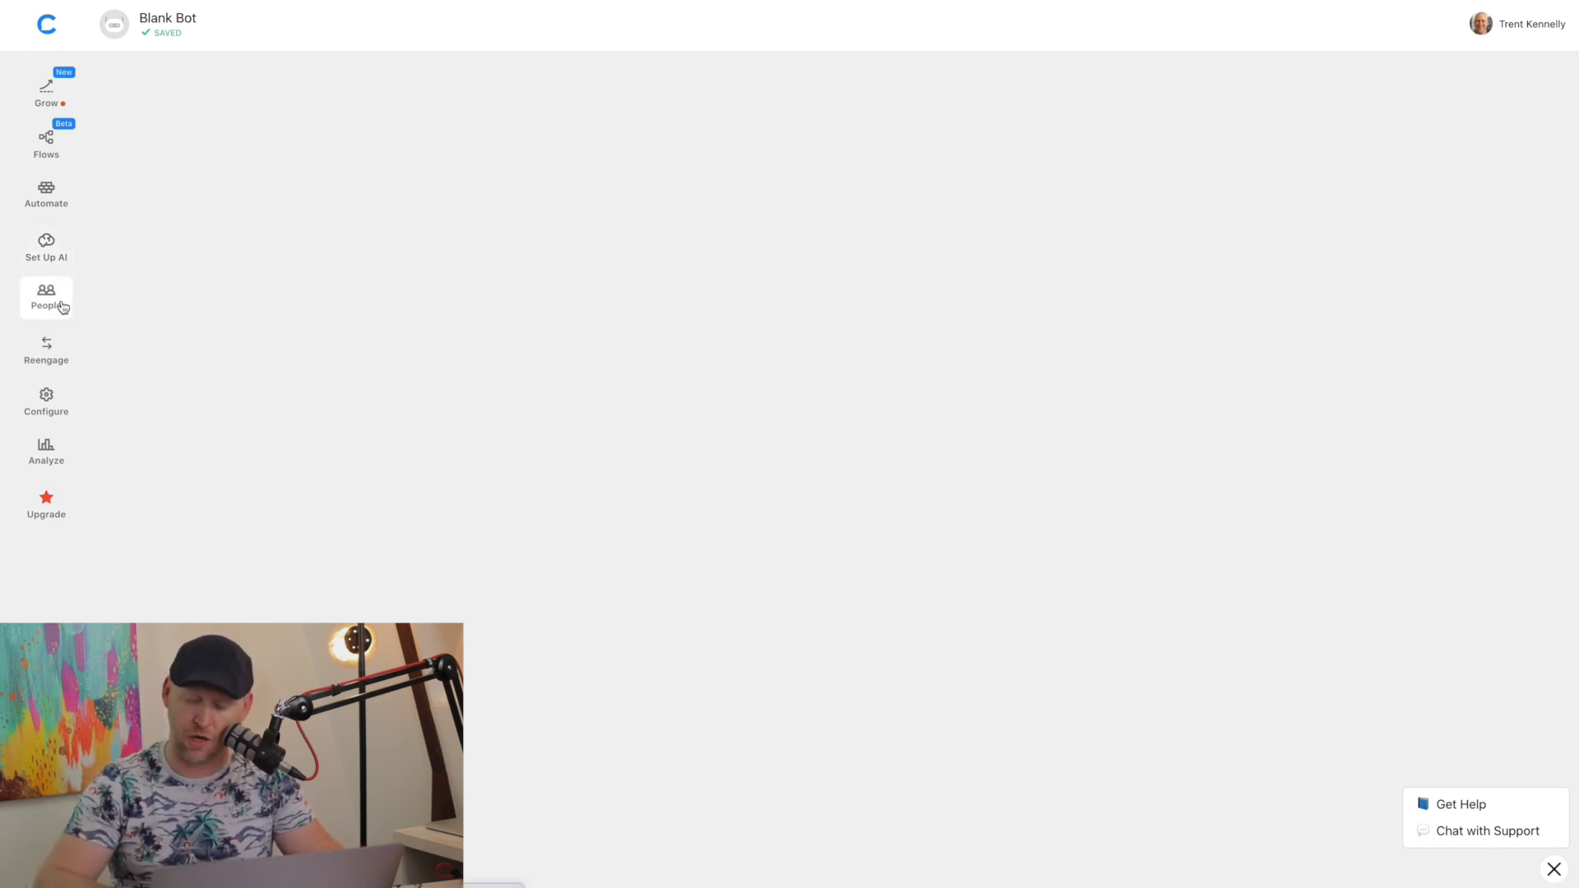
{"action": "left_click", "coordinate": [51, 355]}
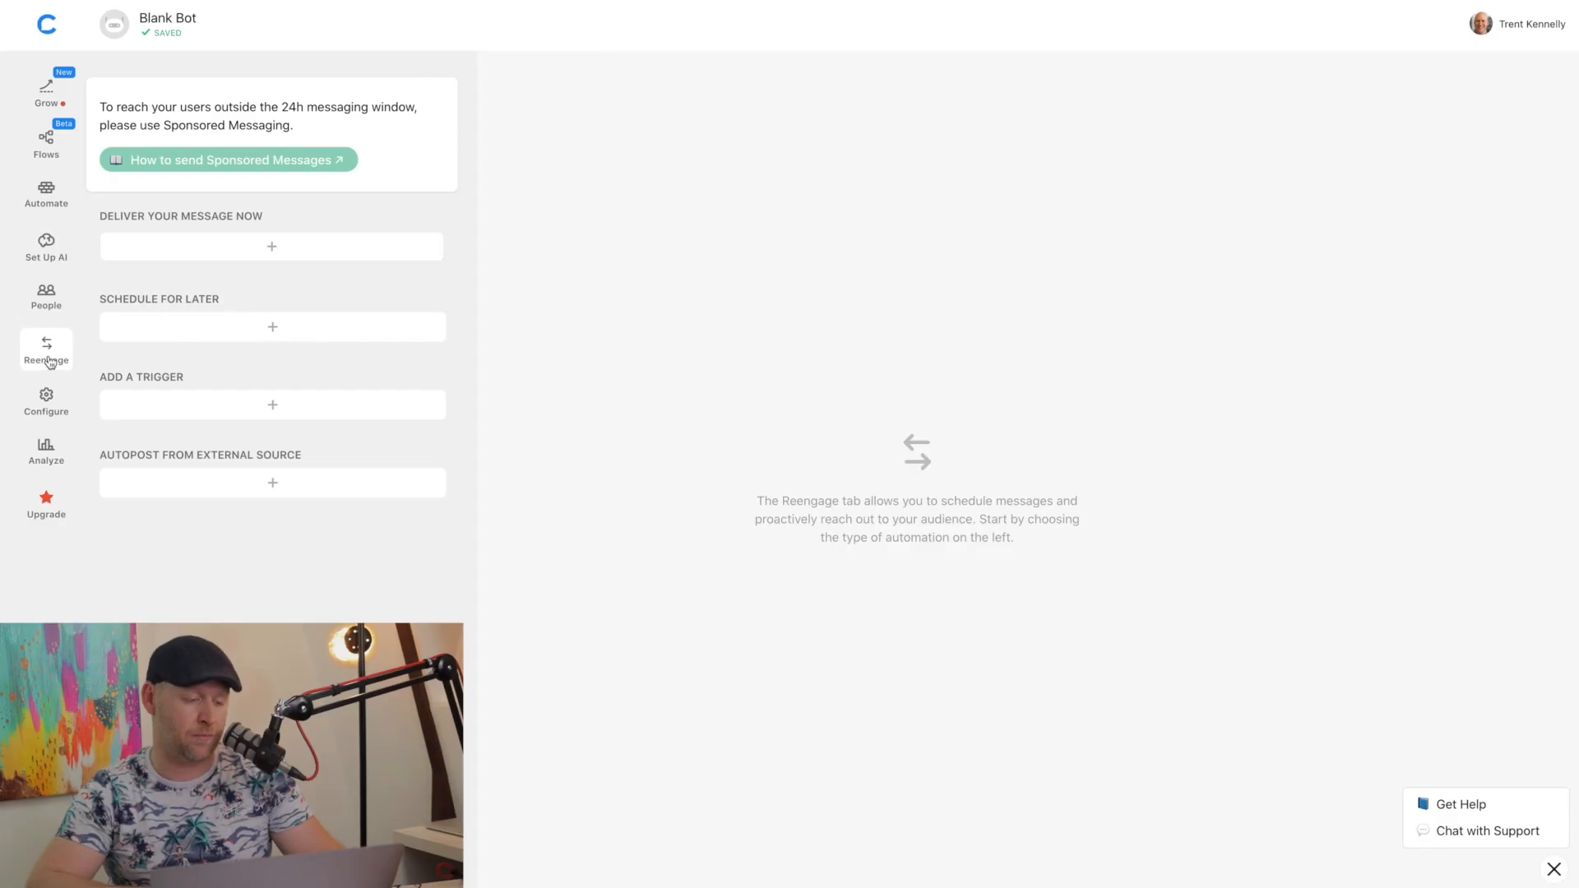
{"action": "left_click", "coordinate": [46, 399]}
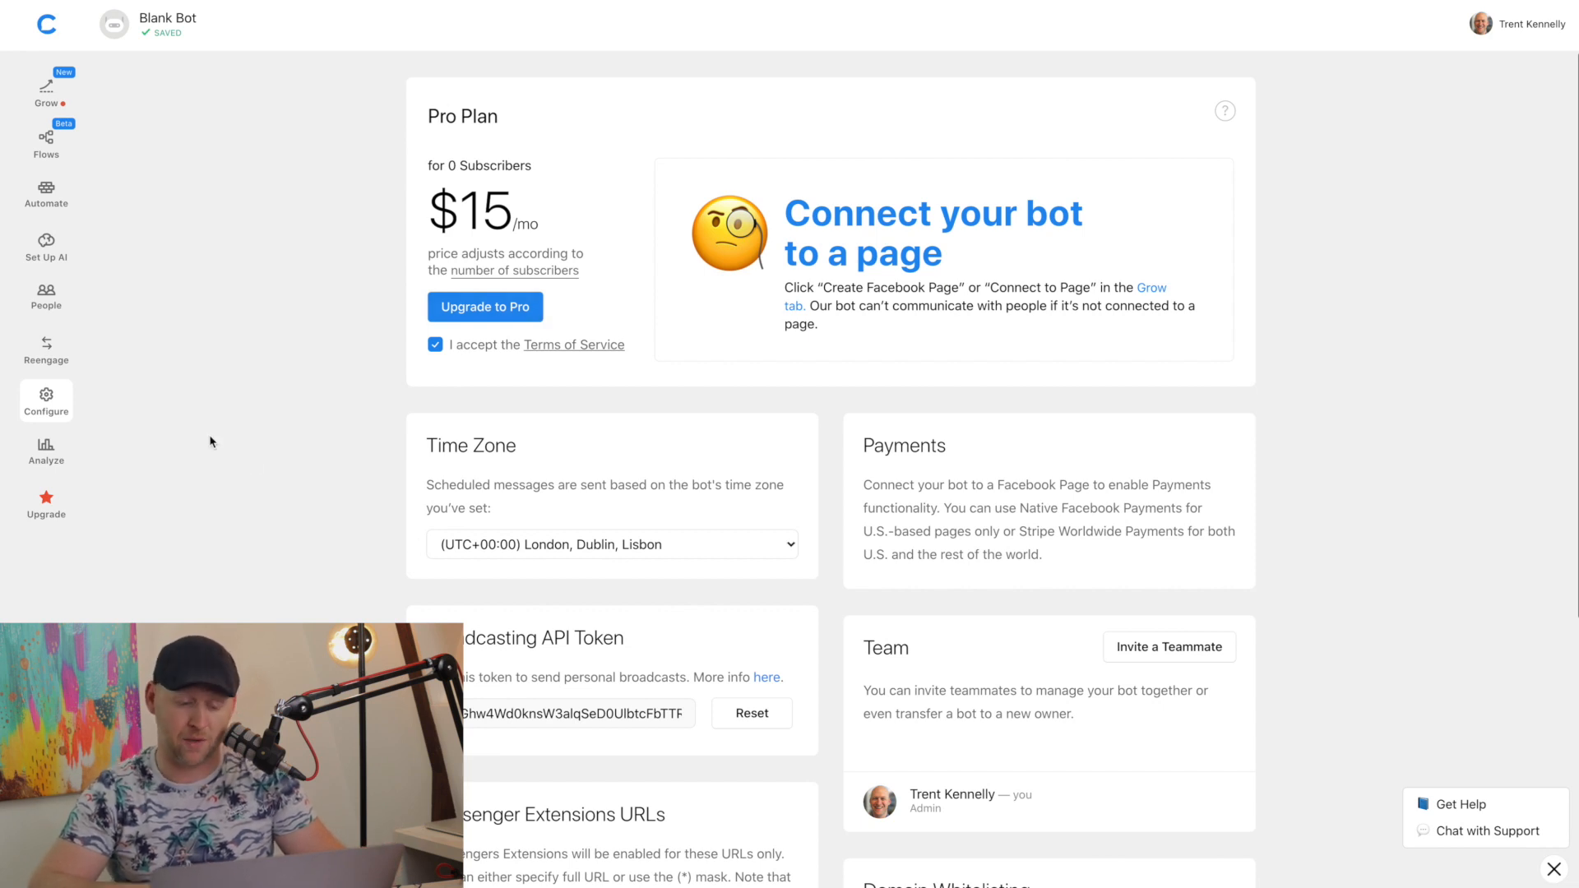
{"action": "left_click", "coordinate": [41, 457]}
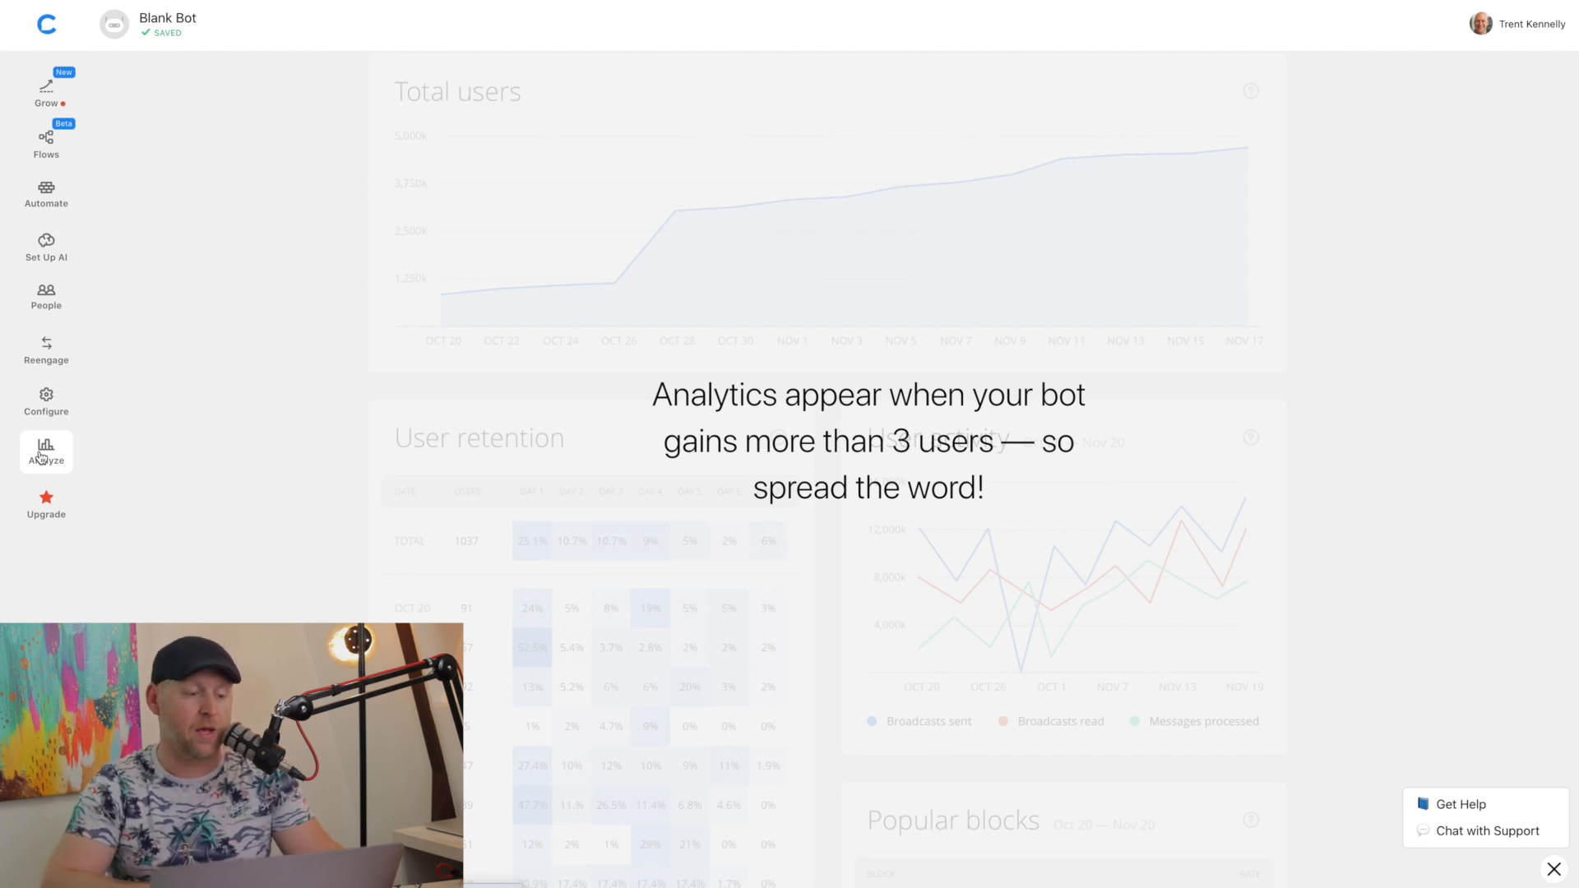
In the bot's new flow, write the message "Hey there! How can I help you?" and label its first button "I Have A Question"
{"action": "left_click", "coordinate": [41, 165]}
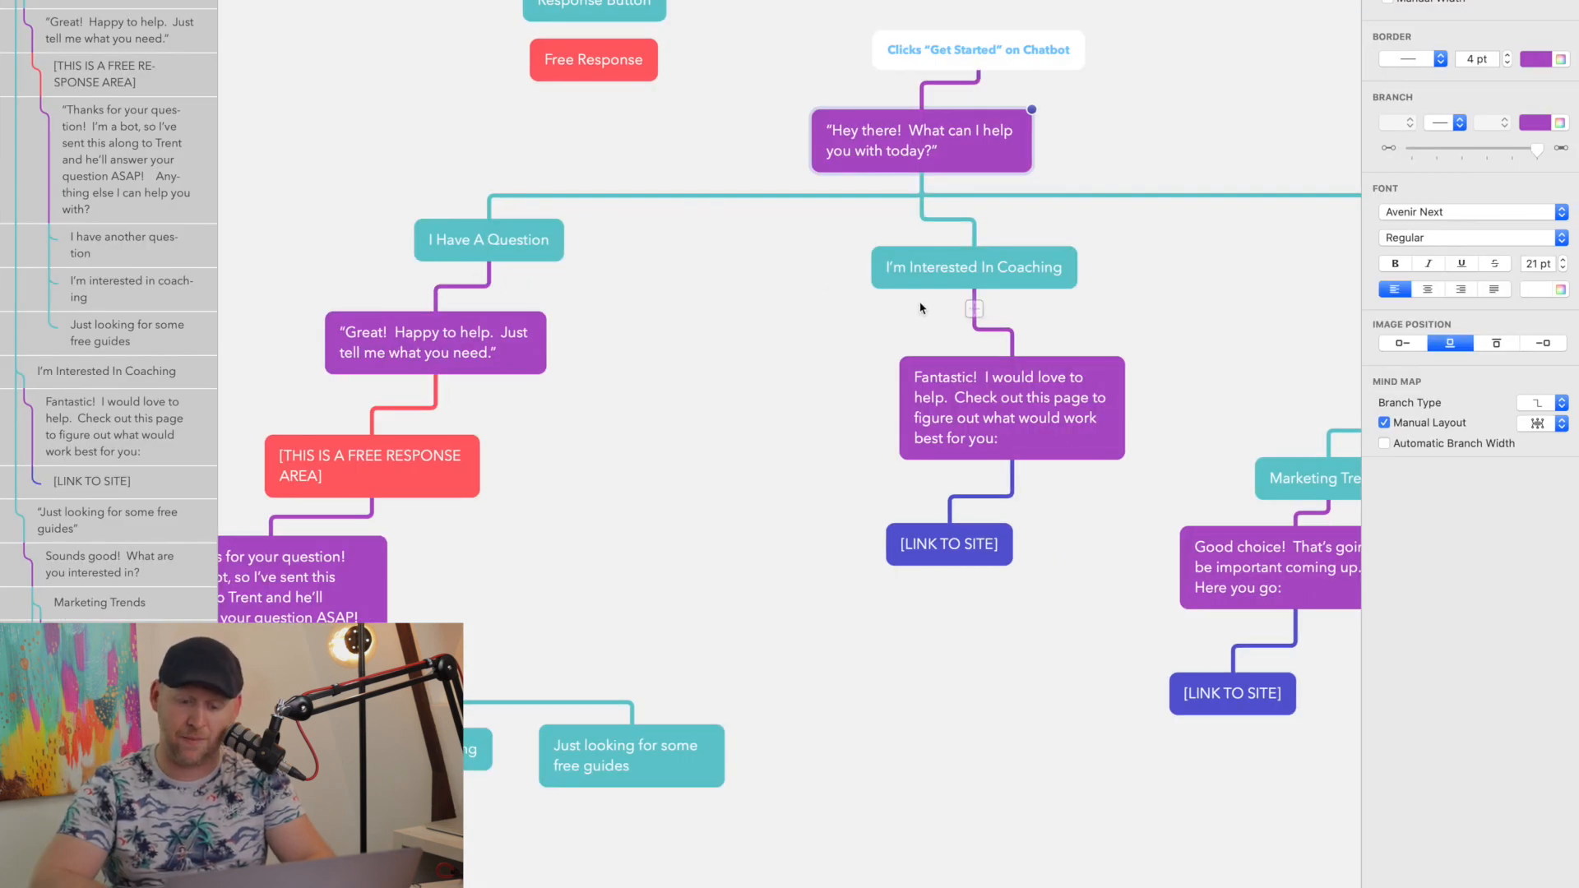
{"action": "scroll", "coordinate": [969, 283], "scroll_direction": "right", "scroll_amount": 5}
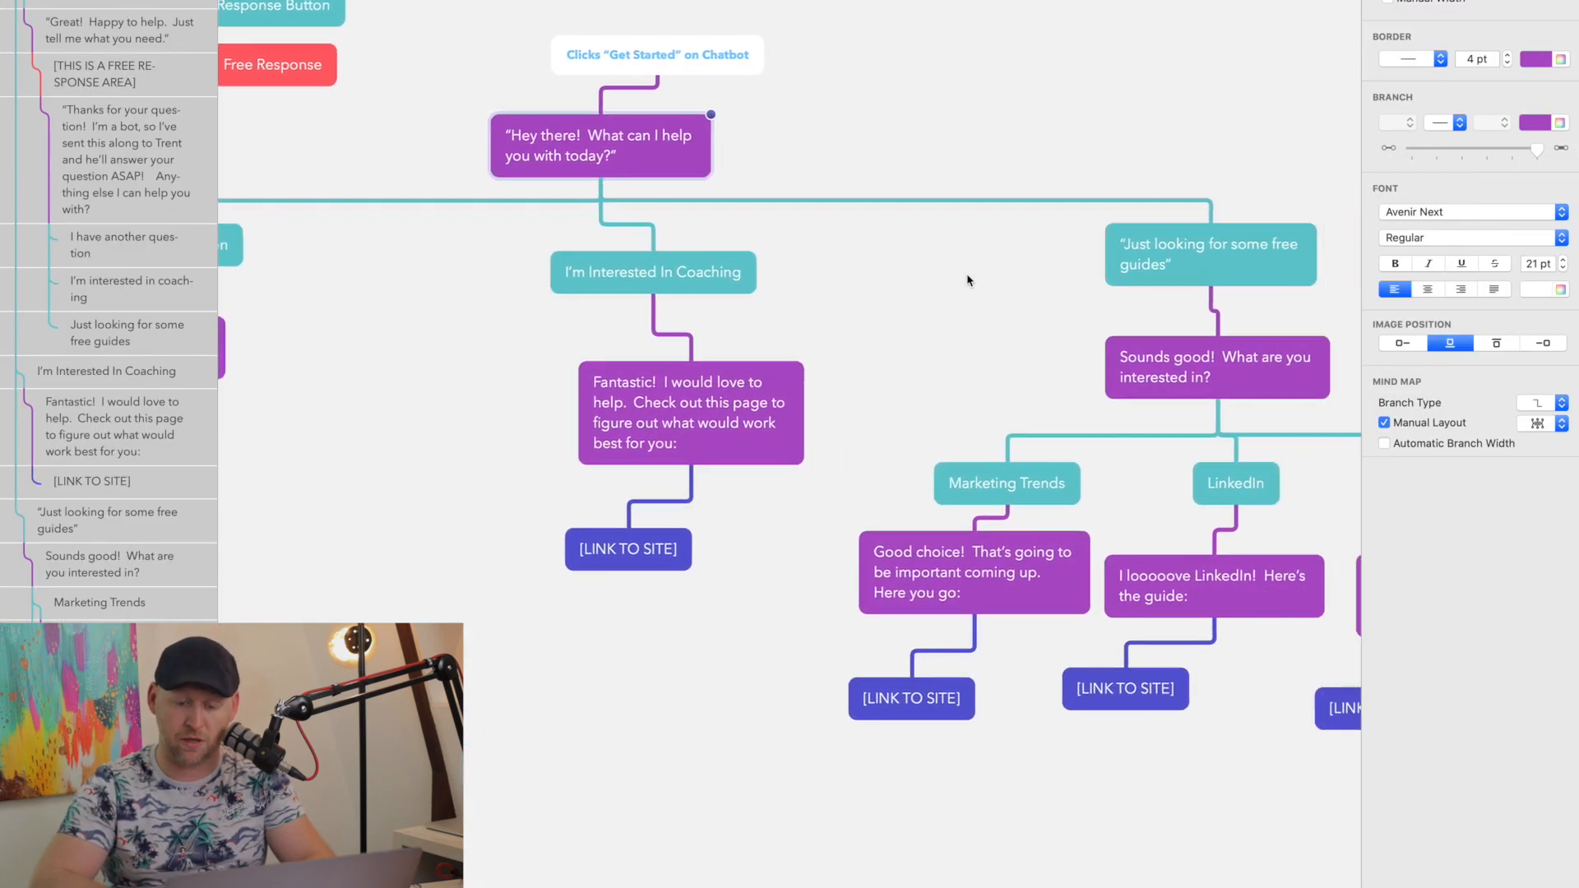
{"action": "scroll", "coordinate": [968, 274], "scroll_direction": "left", "scroll_amount": 10}
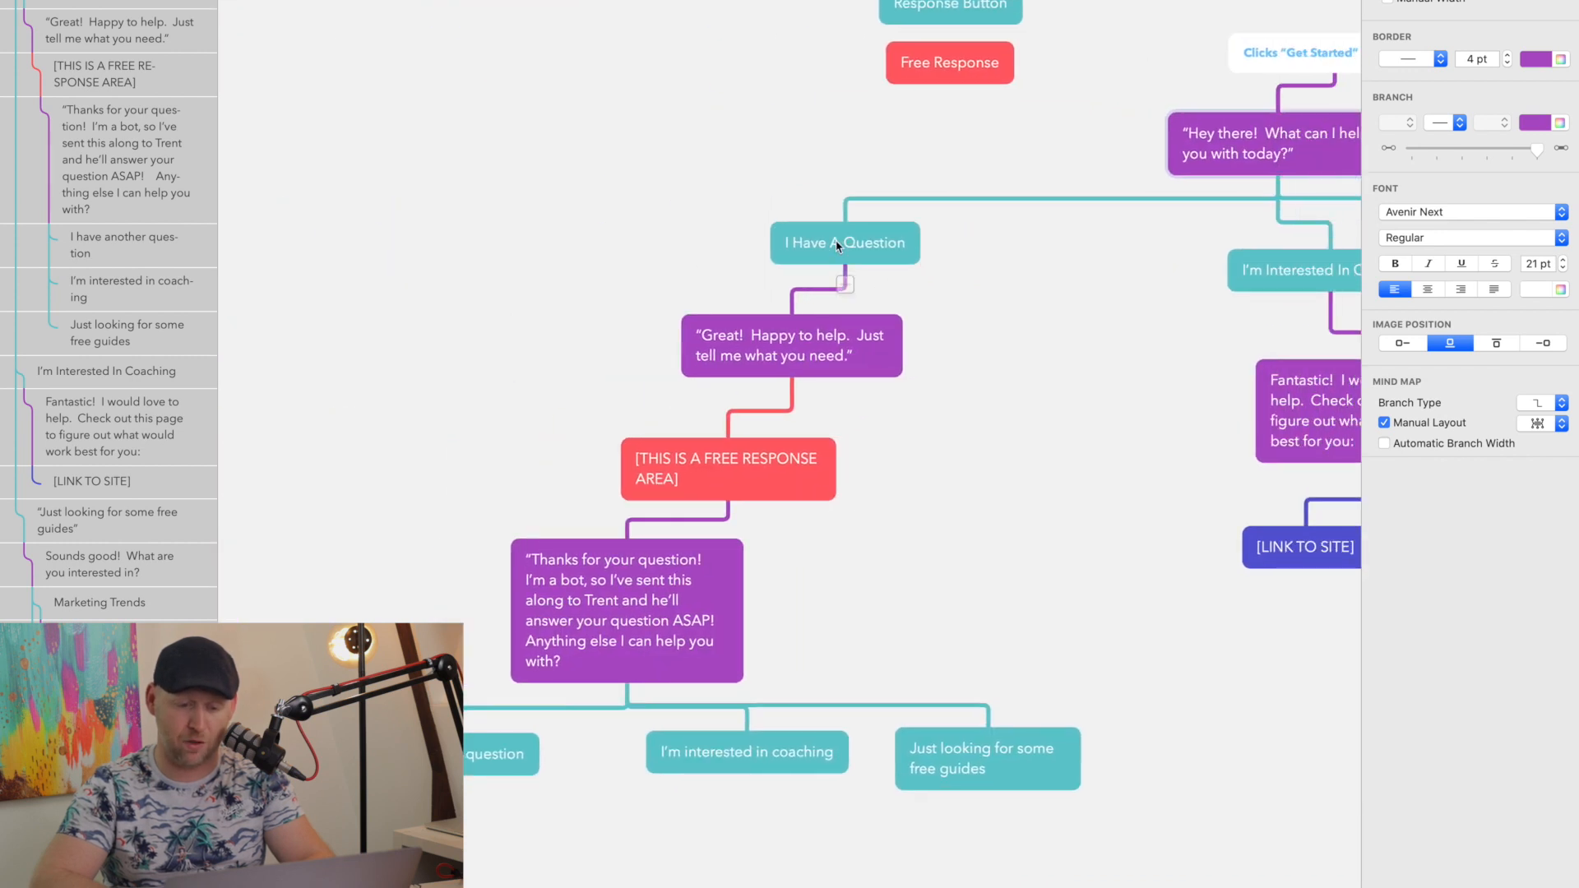
{"action": "double_click", "coordinate": [836, 245]}
{"action": "key", "text": "super+c"}
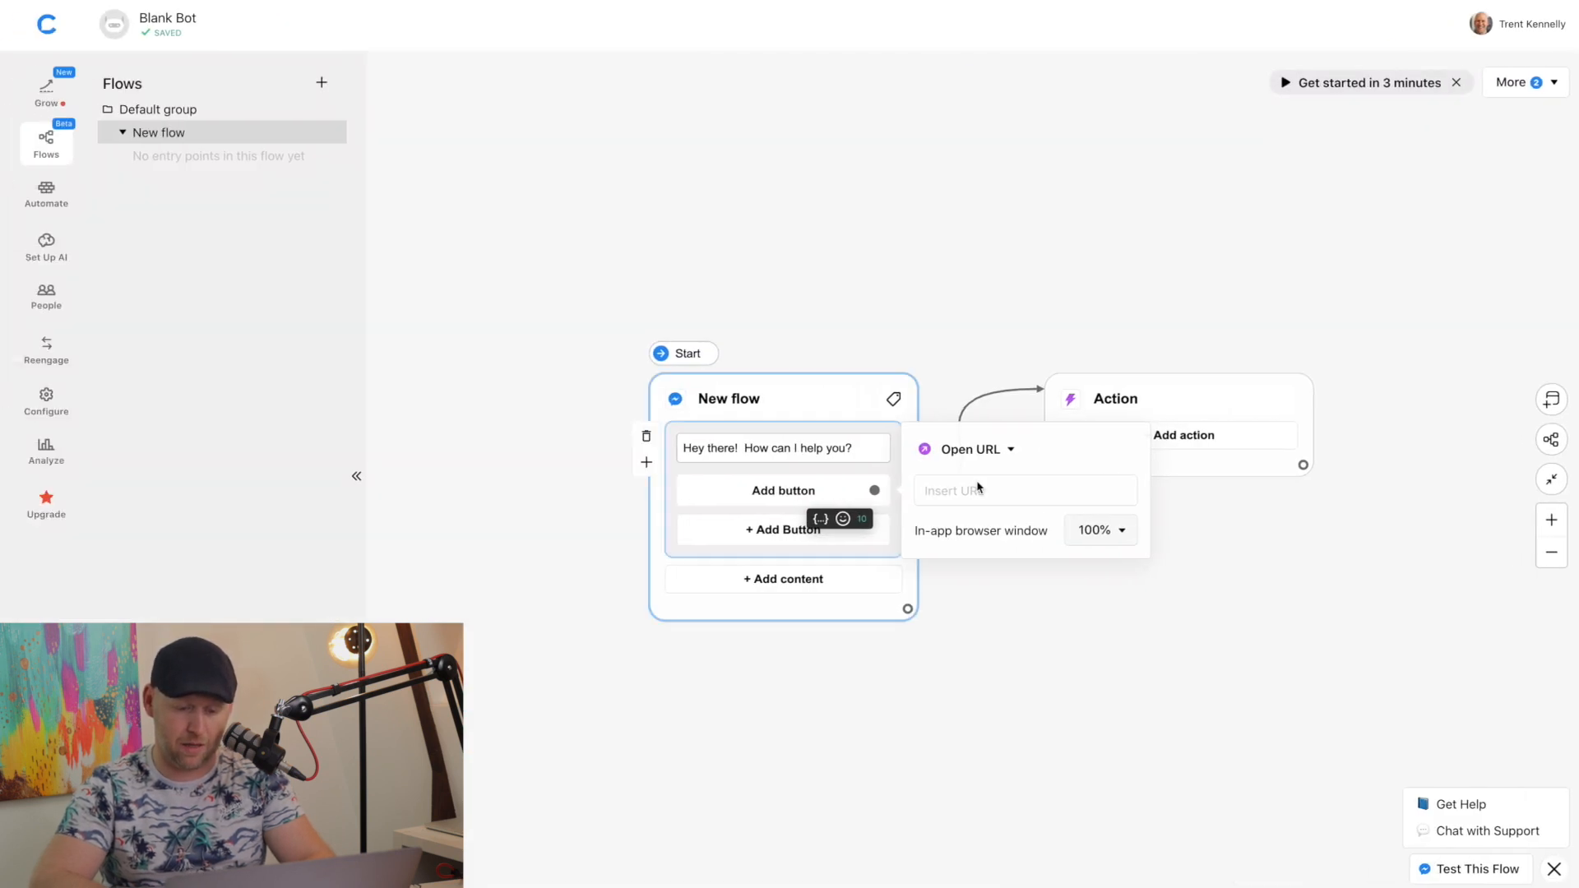
{"action": "triple_click", "coordinate": [765, 491]}
{"action": "key", "text": "super+v"}
Add two more buttons to the opening message, labelled "I Want Coaching" and "Free Guides"
{"action": "left_click", "coordinate": [783, 529]}
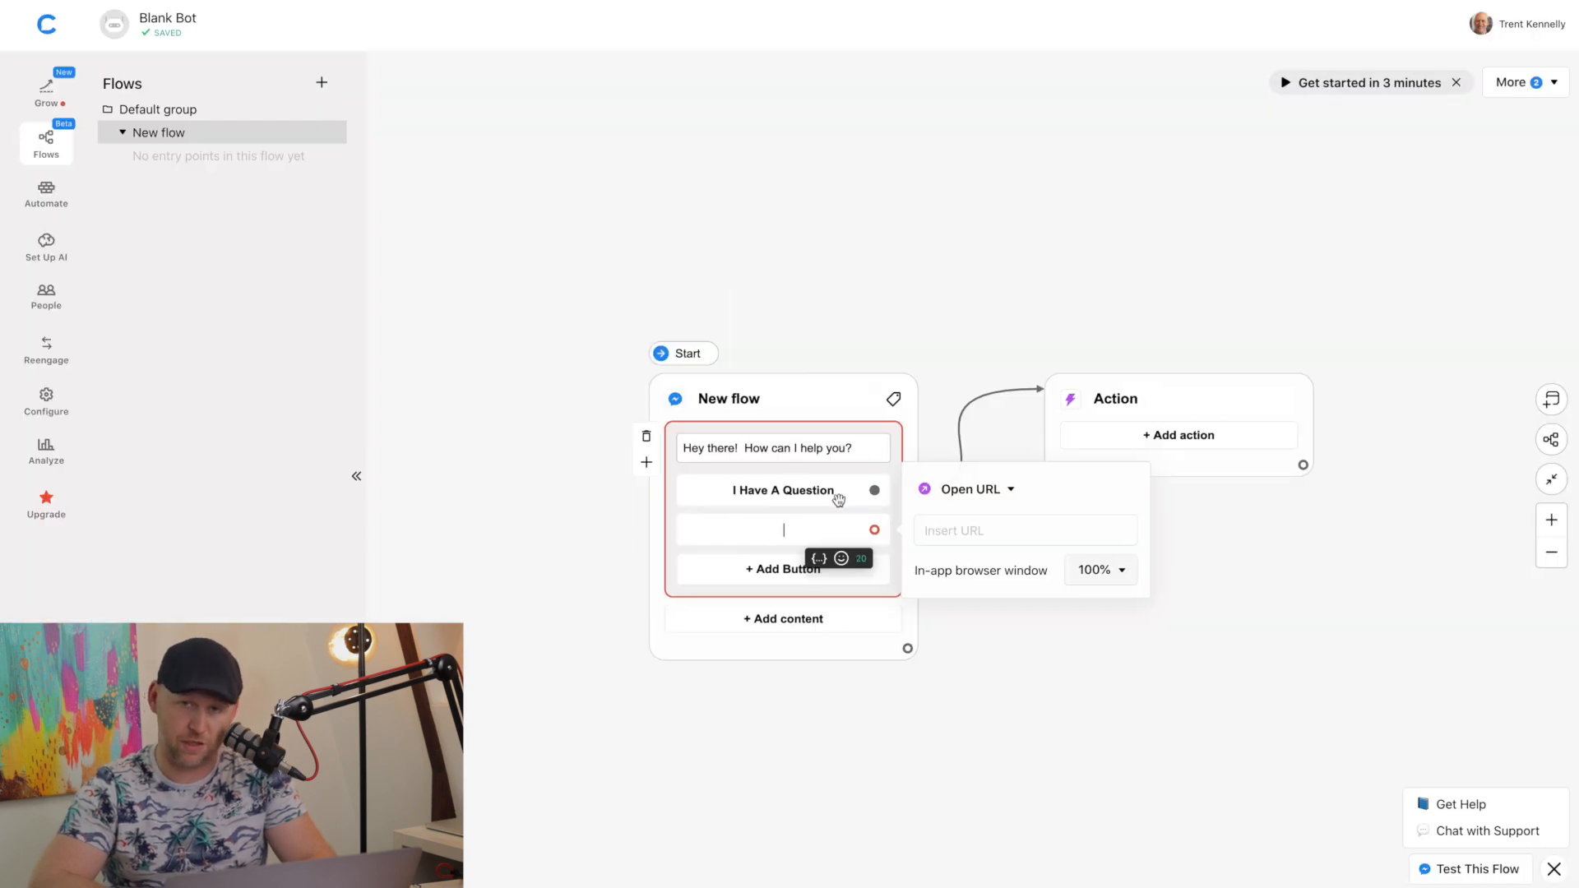
{"action": "type", "text": "I'm Interested In Co"}
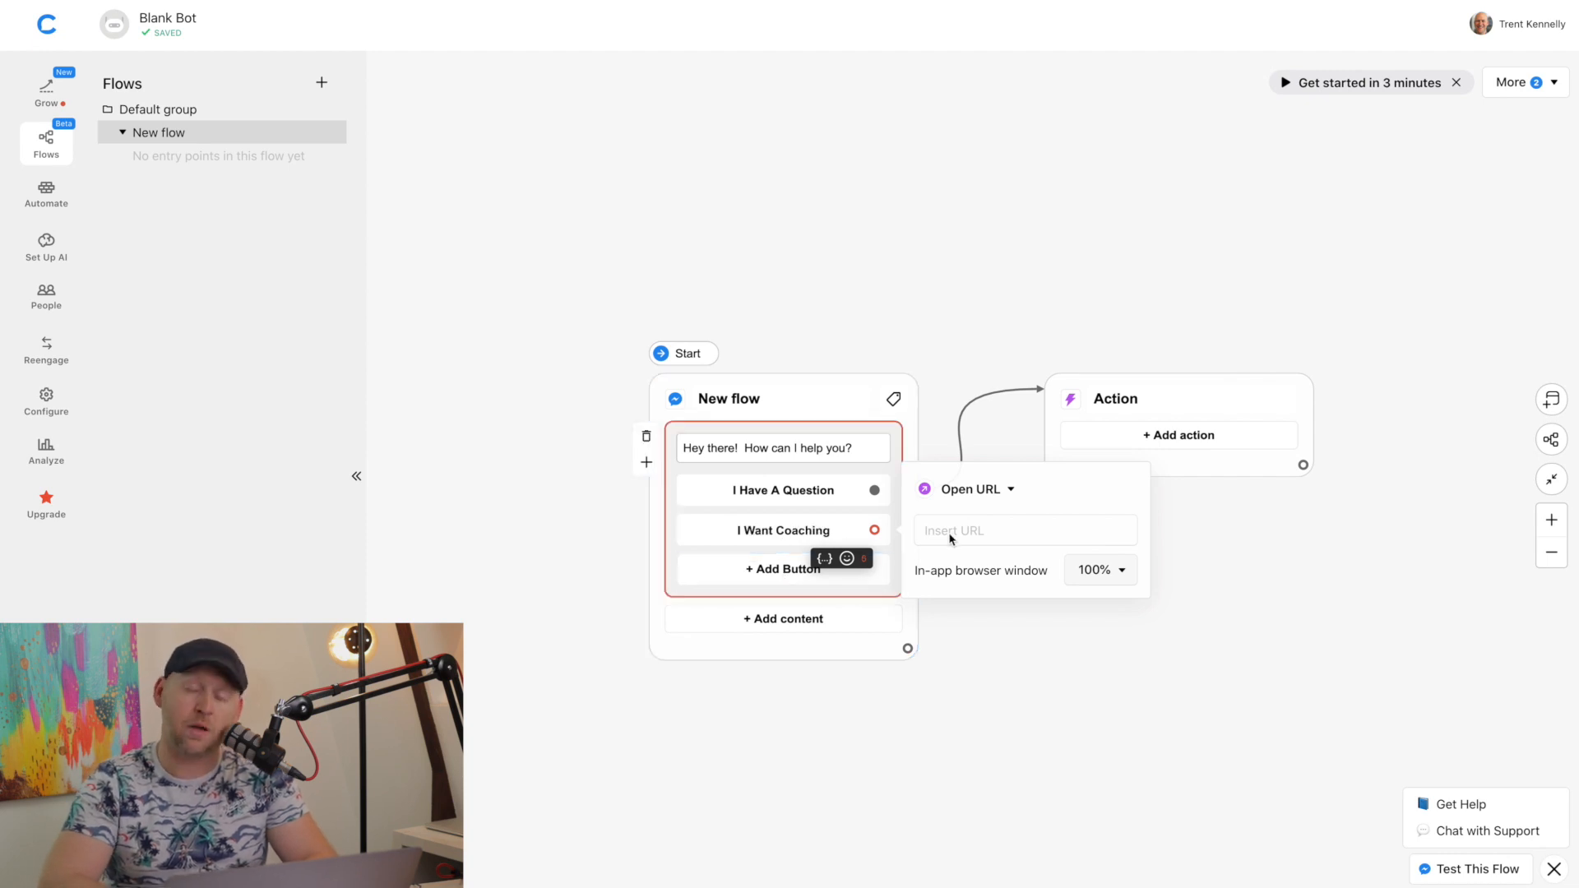
{"action": "left_click", "coordinate": [757, 574]}
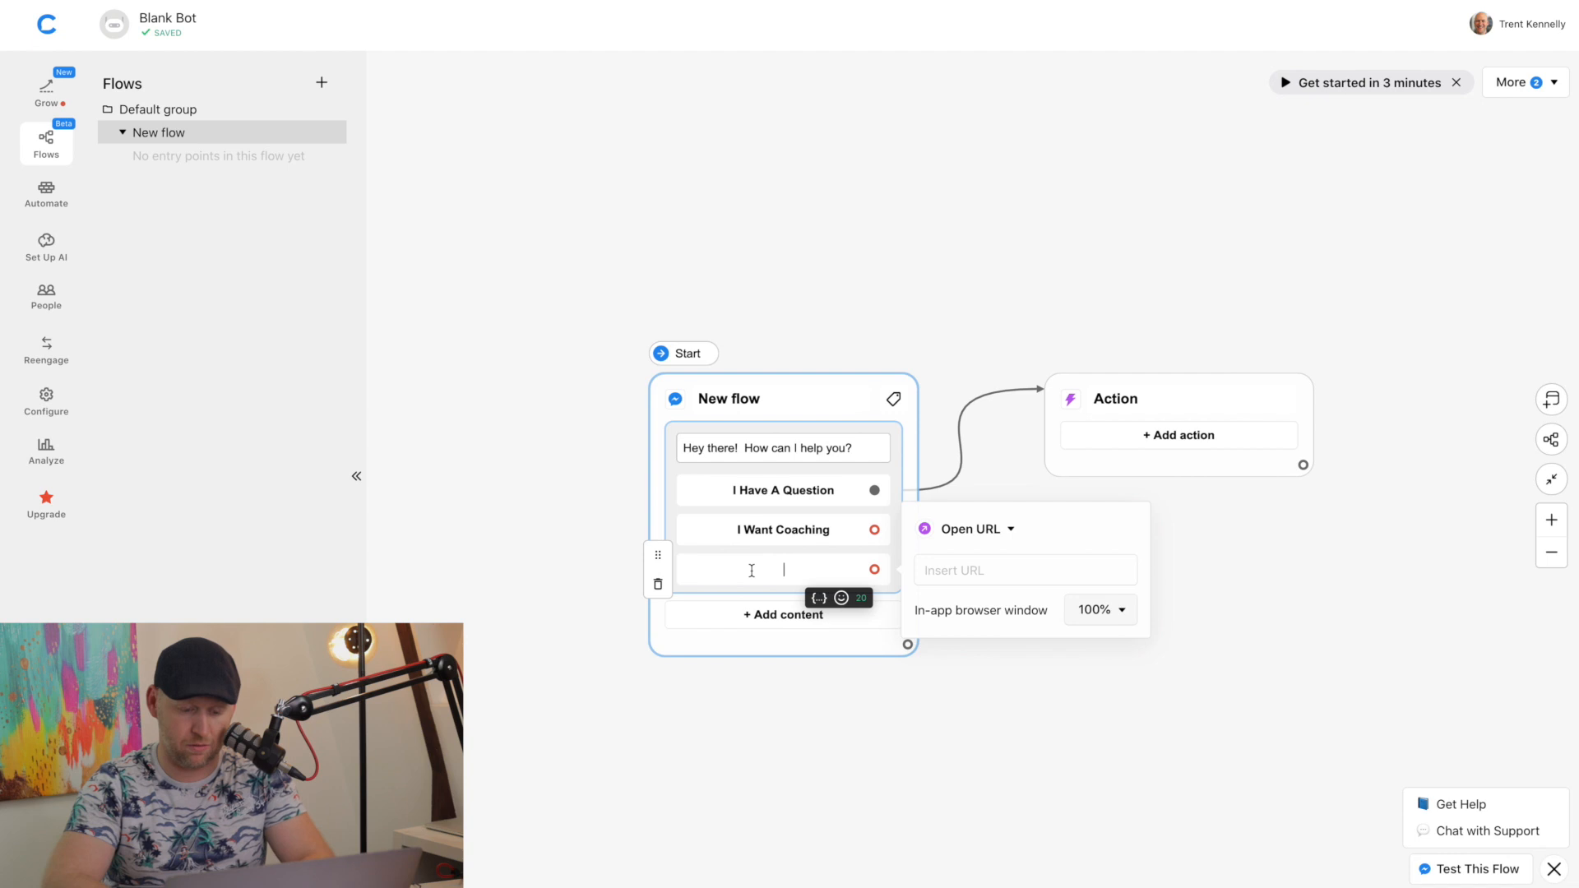
{"action": "type", "text": "Free Guides"}
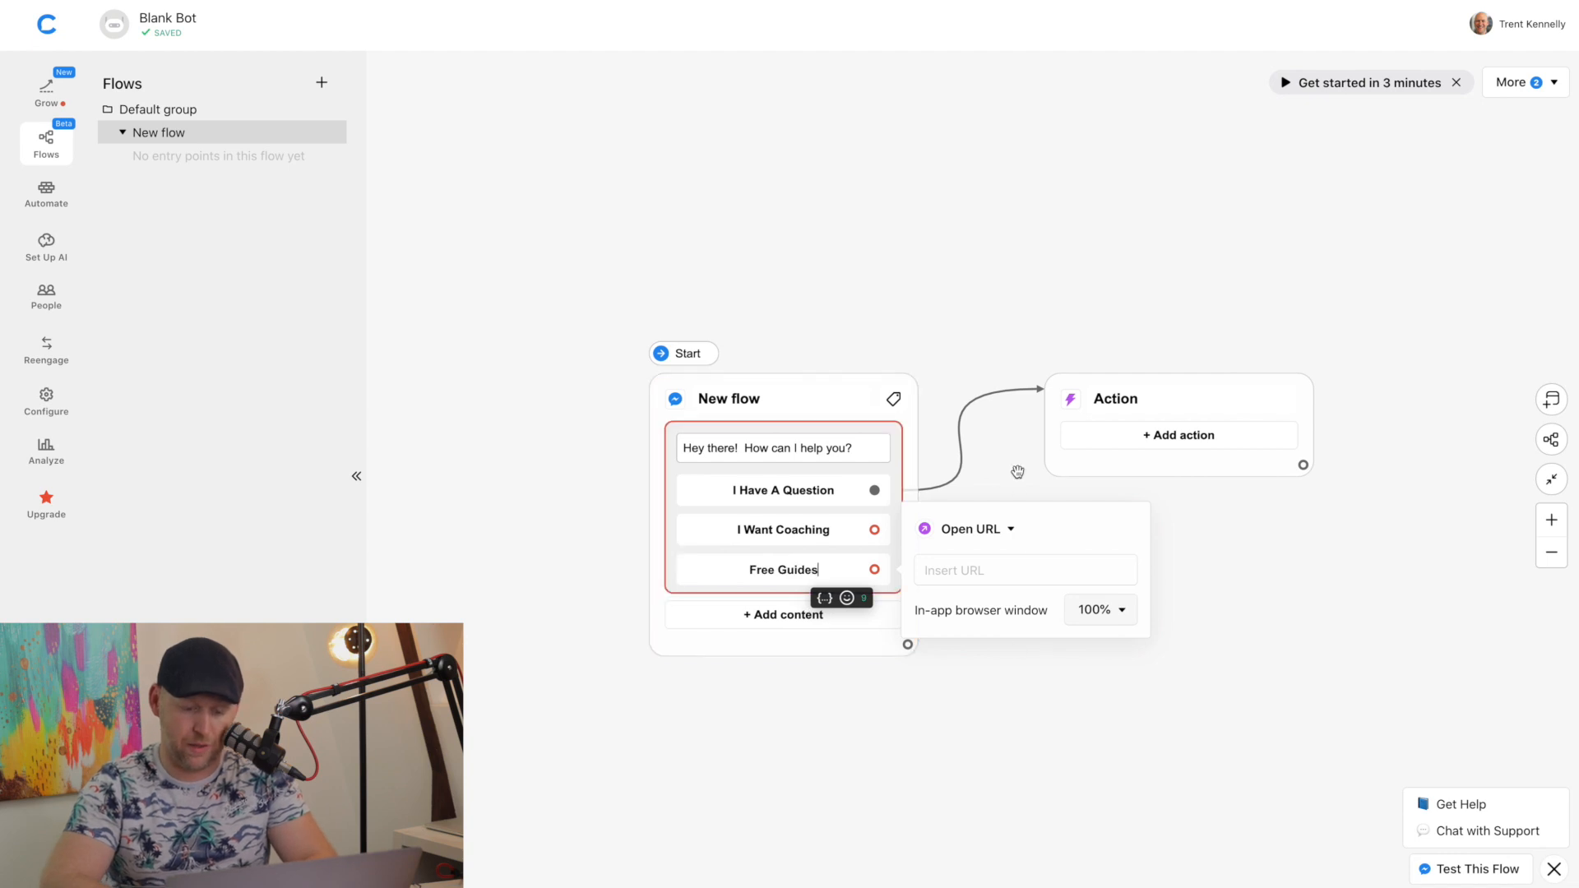
Link I Want Coaching to a message reading "Fantastic! I would love to help. Check out this page to figure out what would work best for you:"
{"action": "left_click_drag", "start_coordinate": [874, 529], "coordinate": [999, 536]}
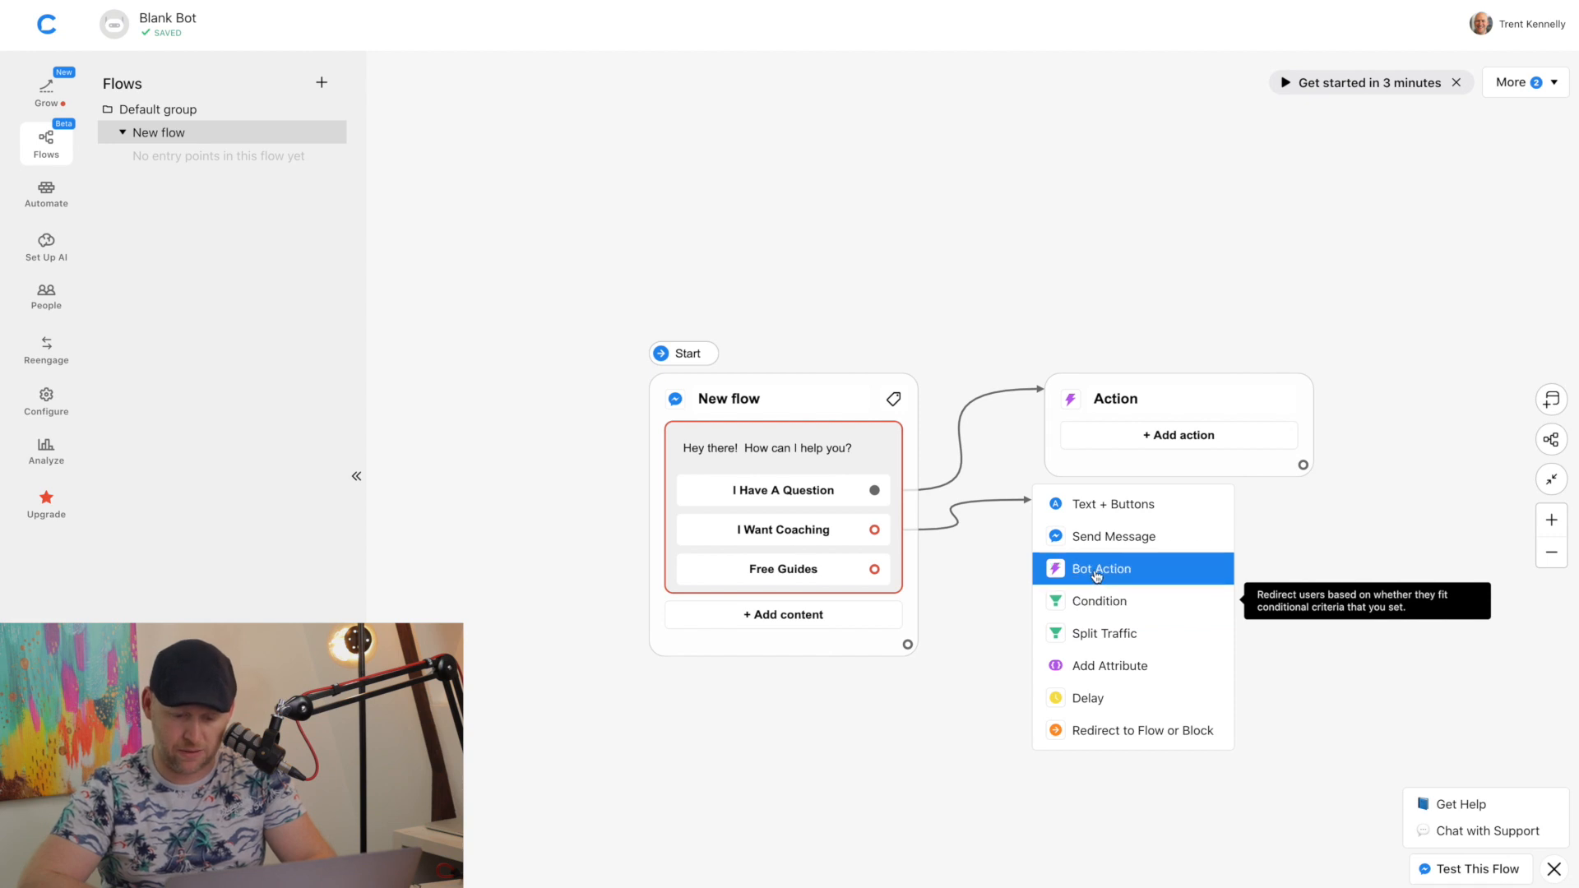
{"action": "left_click", "coordinate": [1116, 518]}
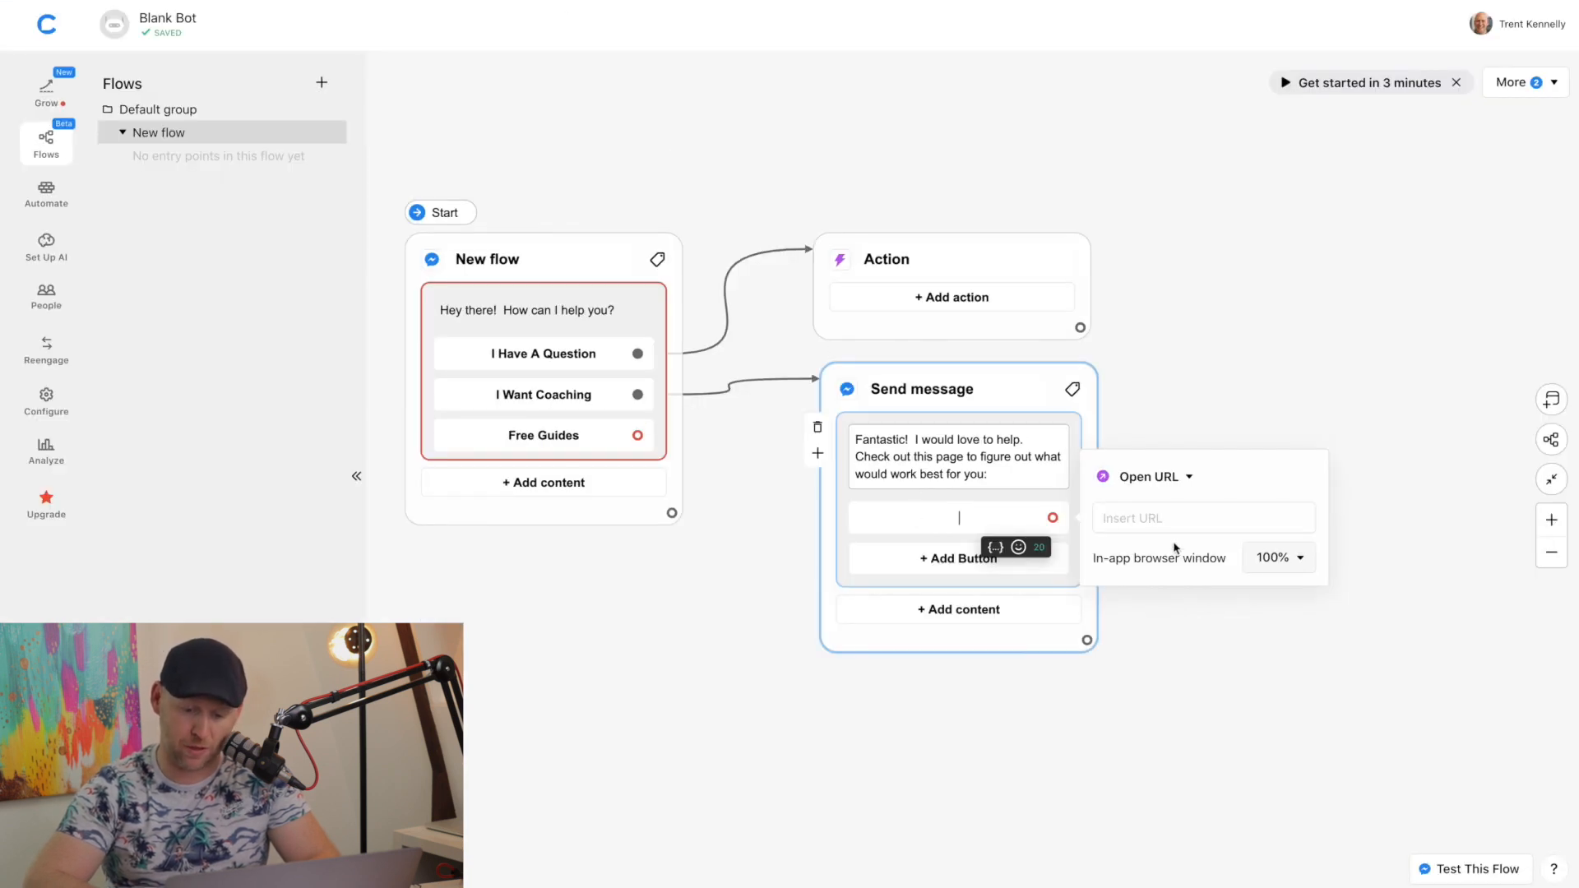
{"action": "left_click", "coordinate": [1141, 519]}
{"action": "type", "text": "https://www.lvlmeup.com/coaching/"}
{"action": "left_click", "coordinate": [918, 517]}
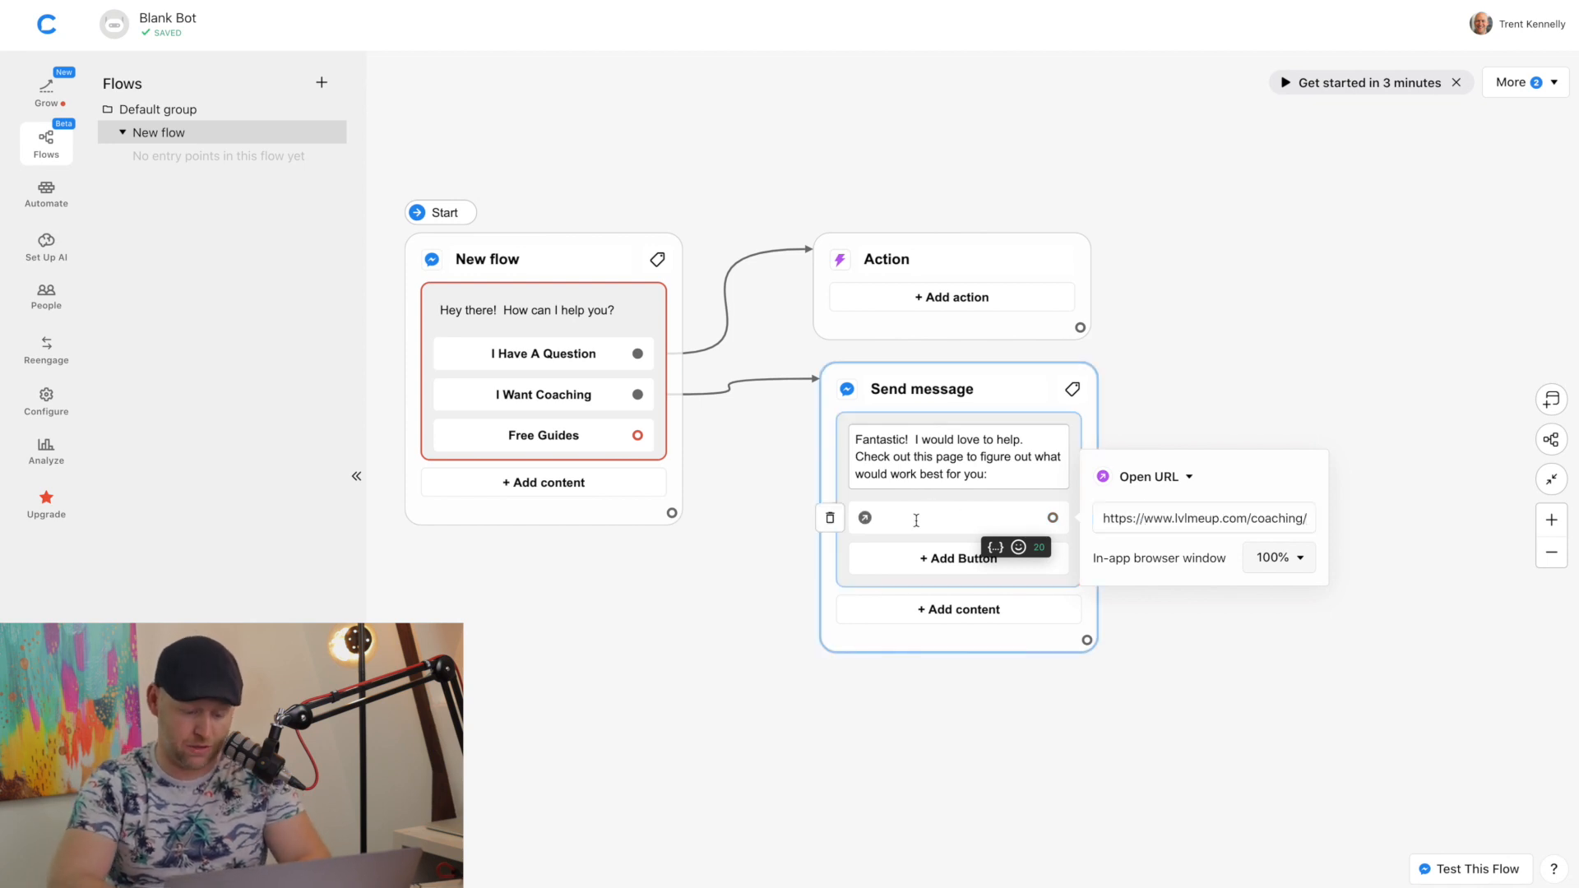
{"action": "type", "text": "Click Here"}
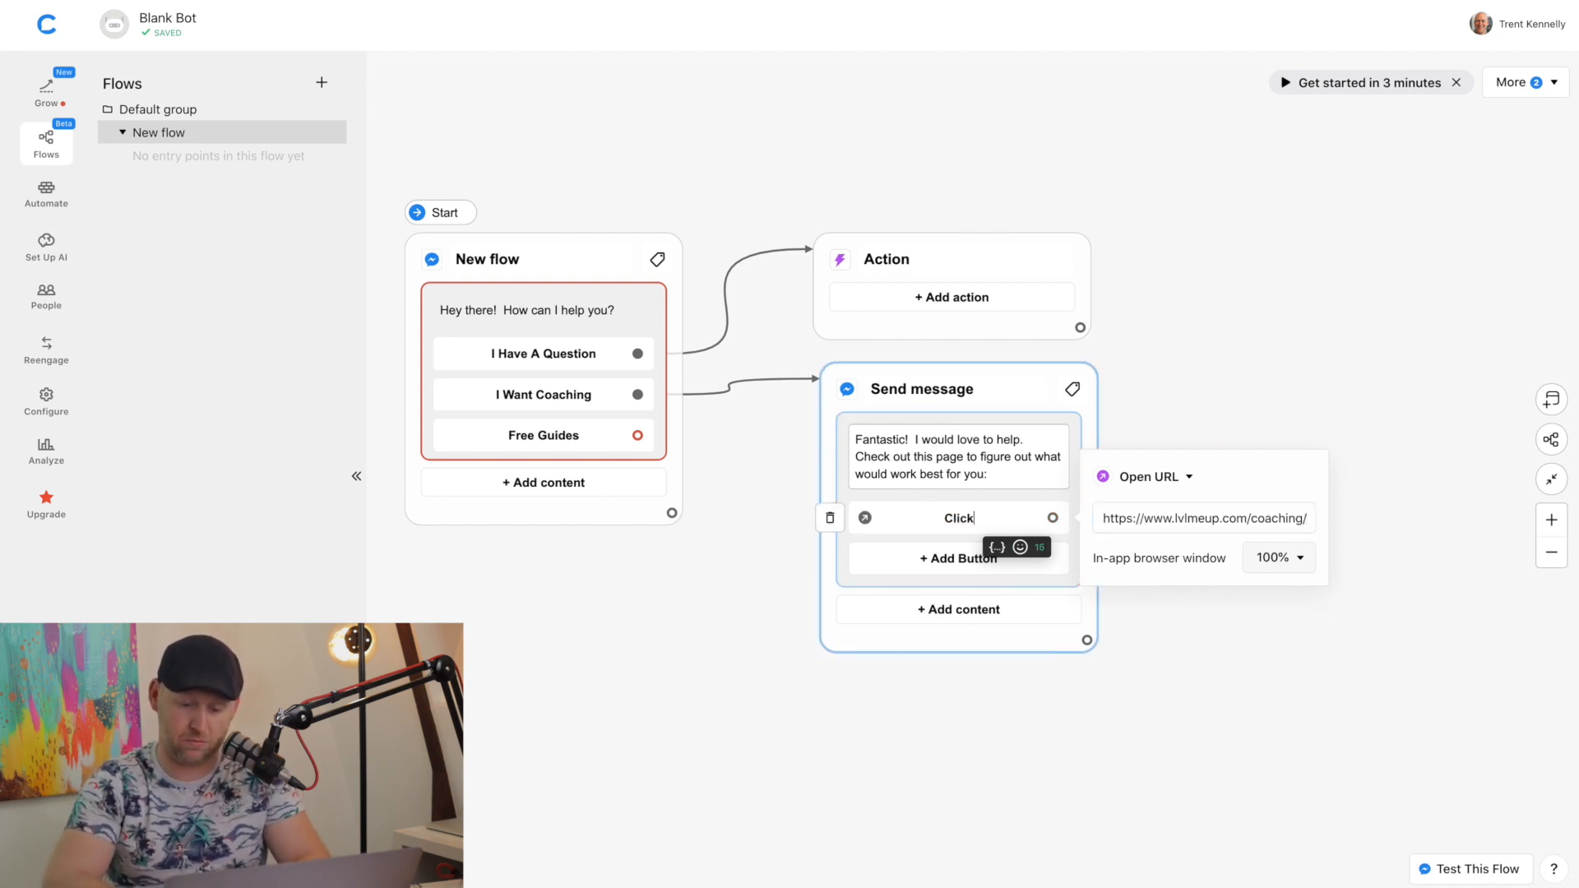
{"action": "left_click", "coordinate": [928, 654]}
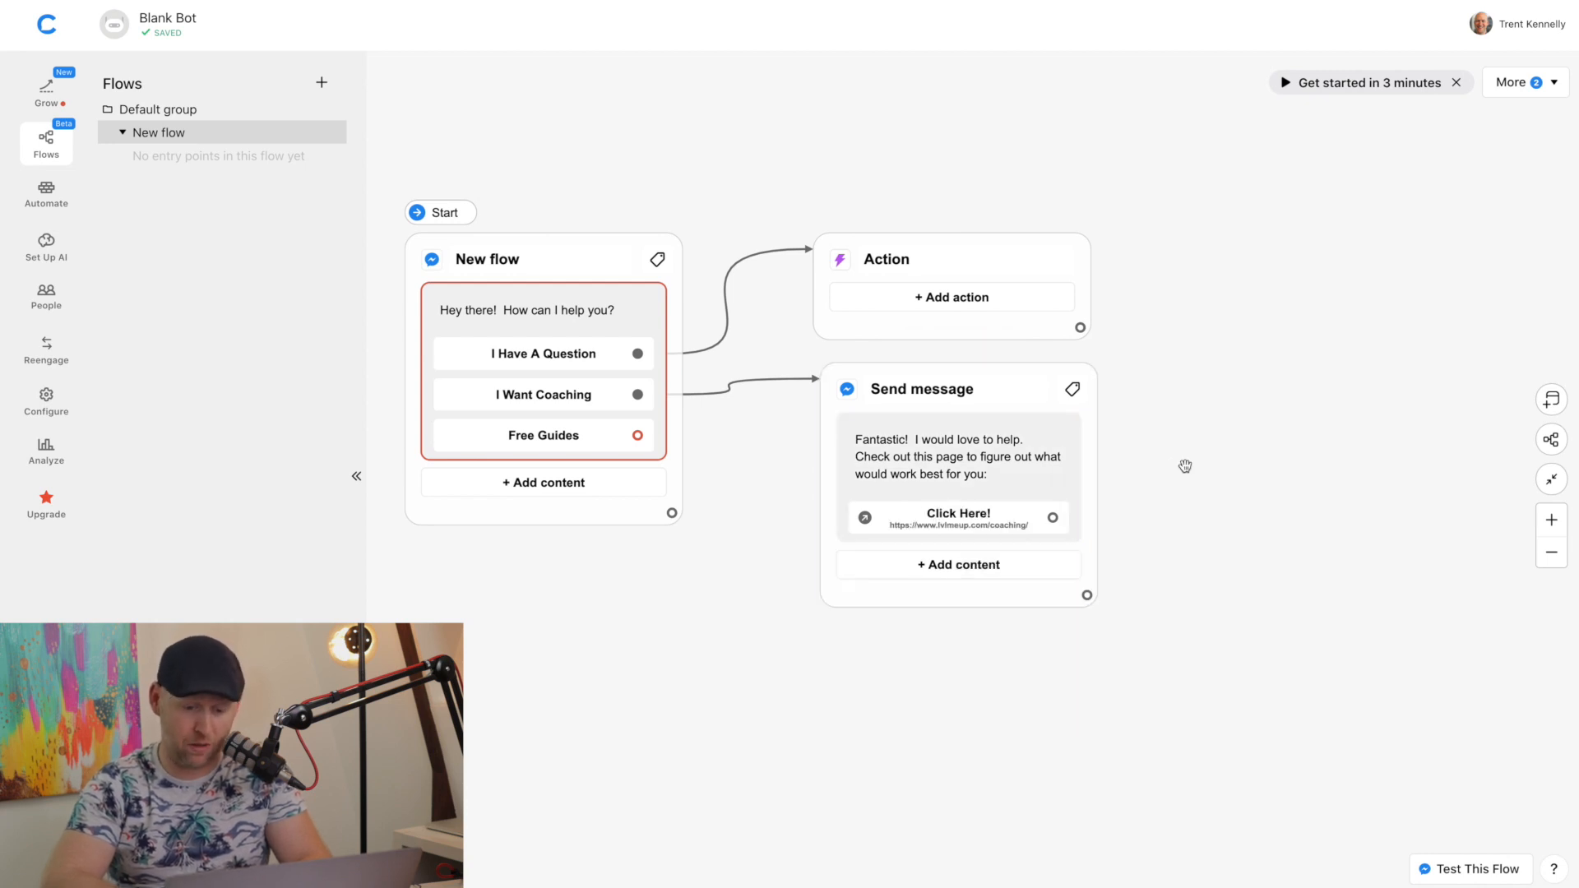
Switch to the mind map and review the planned replies in the I Have A Question branch
{"action": "key", "text": "ctrl+Right"}
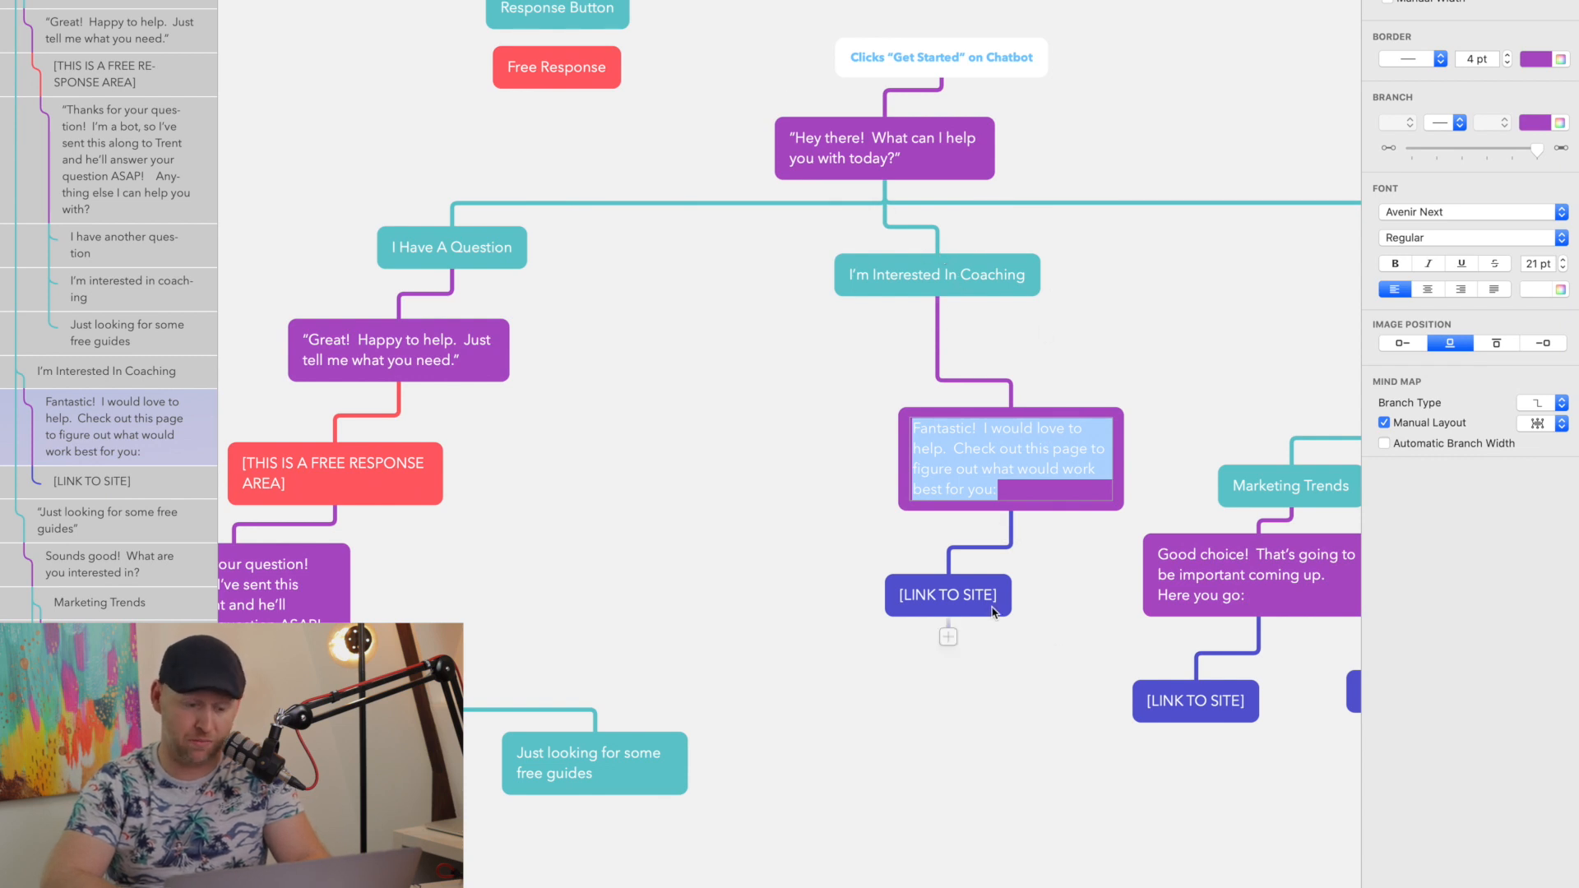
{"action": "scroll", "coordinate": [550, 568], "scroll_direction": "left", "scroll_amount": 5}
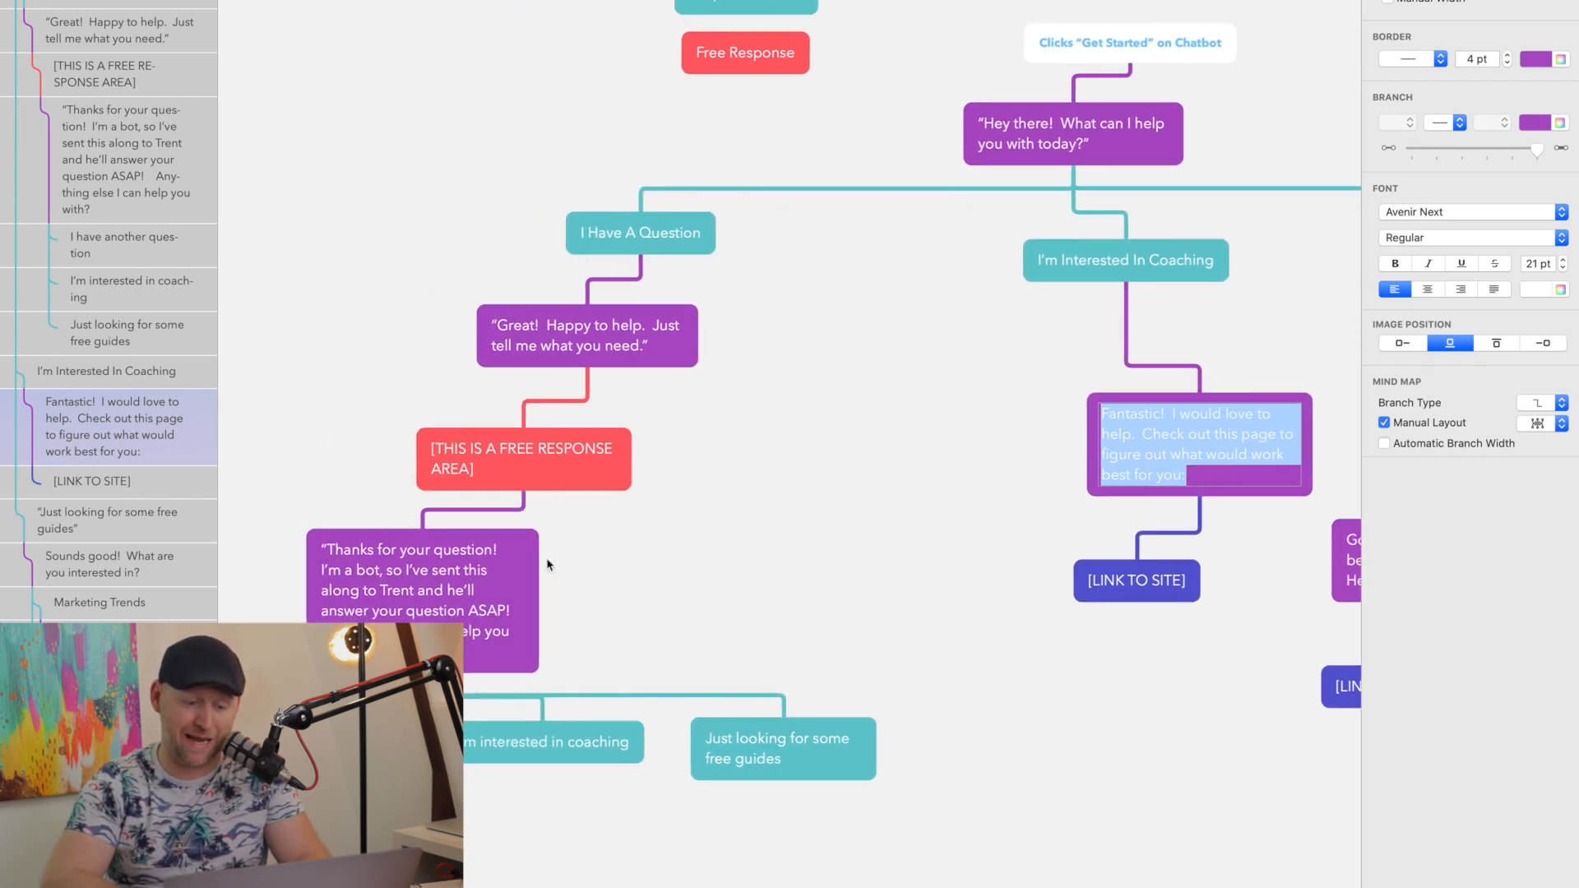
{"action": "key", "text": "ctrl+Left"}
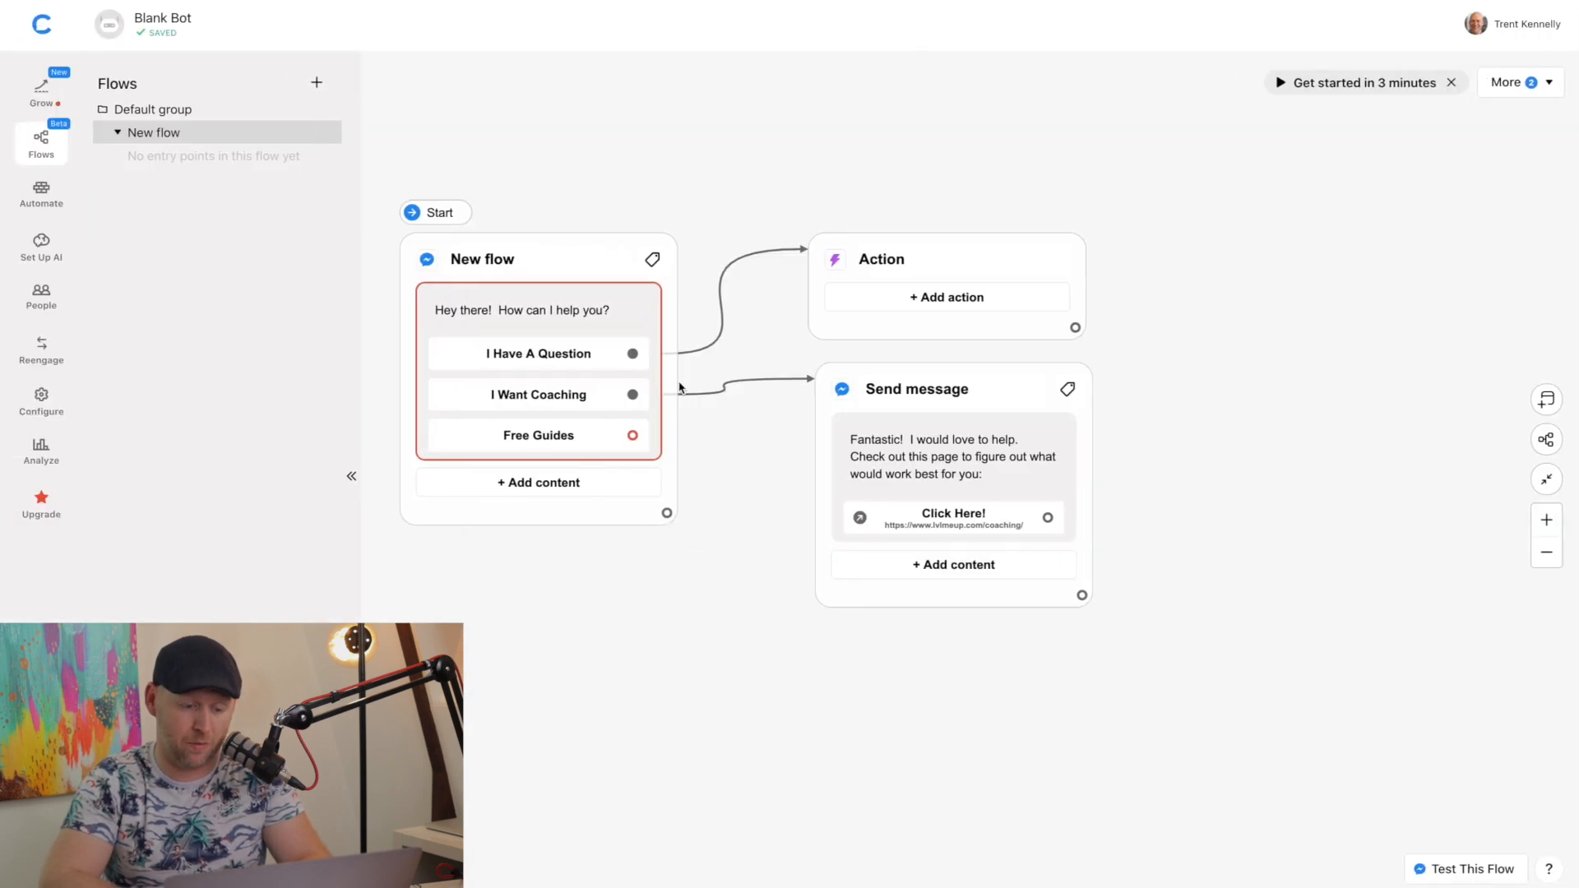
Link I Have A Question to a new message reading "Great! Happy to help. Just tell me what you need.", copied from the mind map
{"action": "left_click_drag", "start_coordinate": [638, 355], "coordinate": [798, 326]}
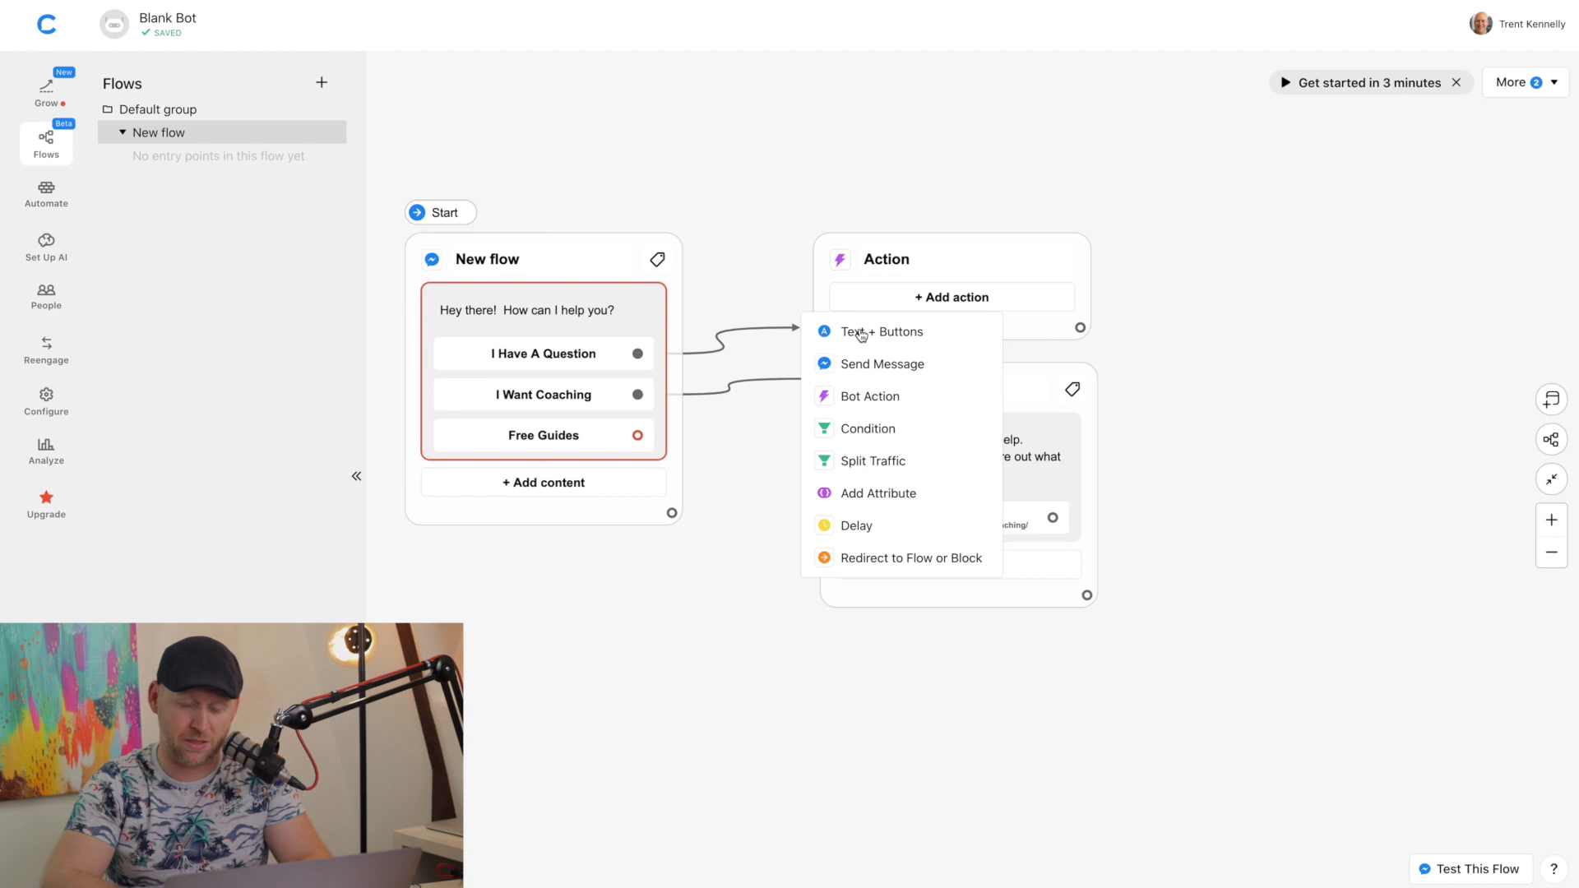
{"action": "left_click", "coordinate": [1178, 291]}
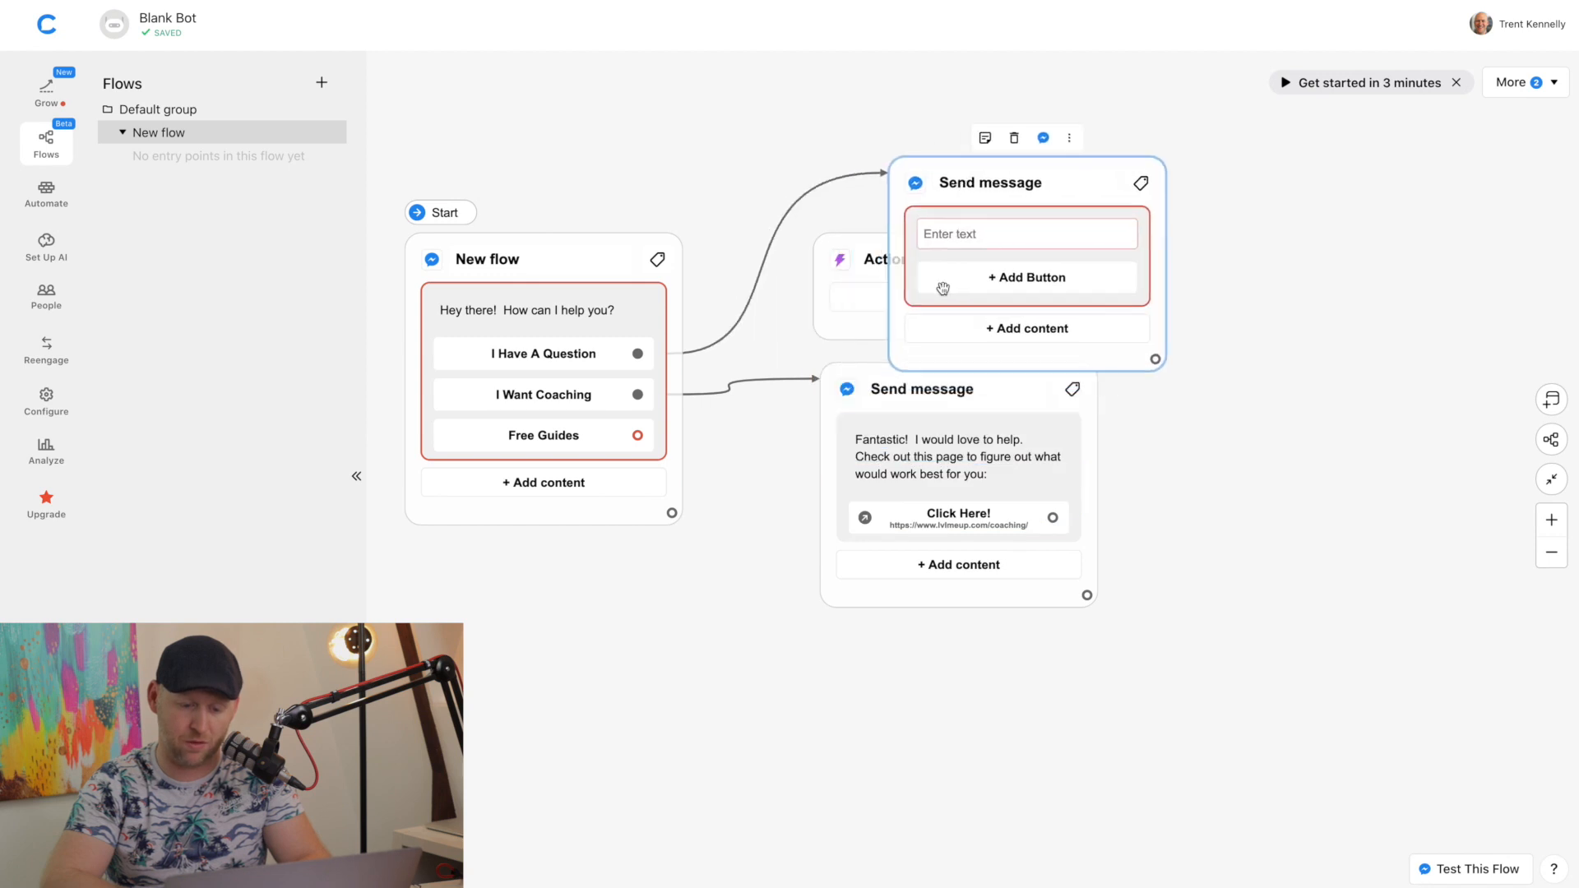
{"action": "left_click", "coordinate": [967, 237]}
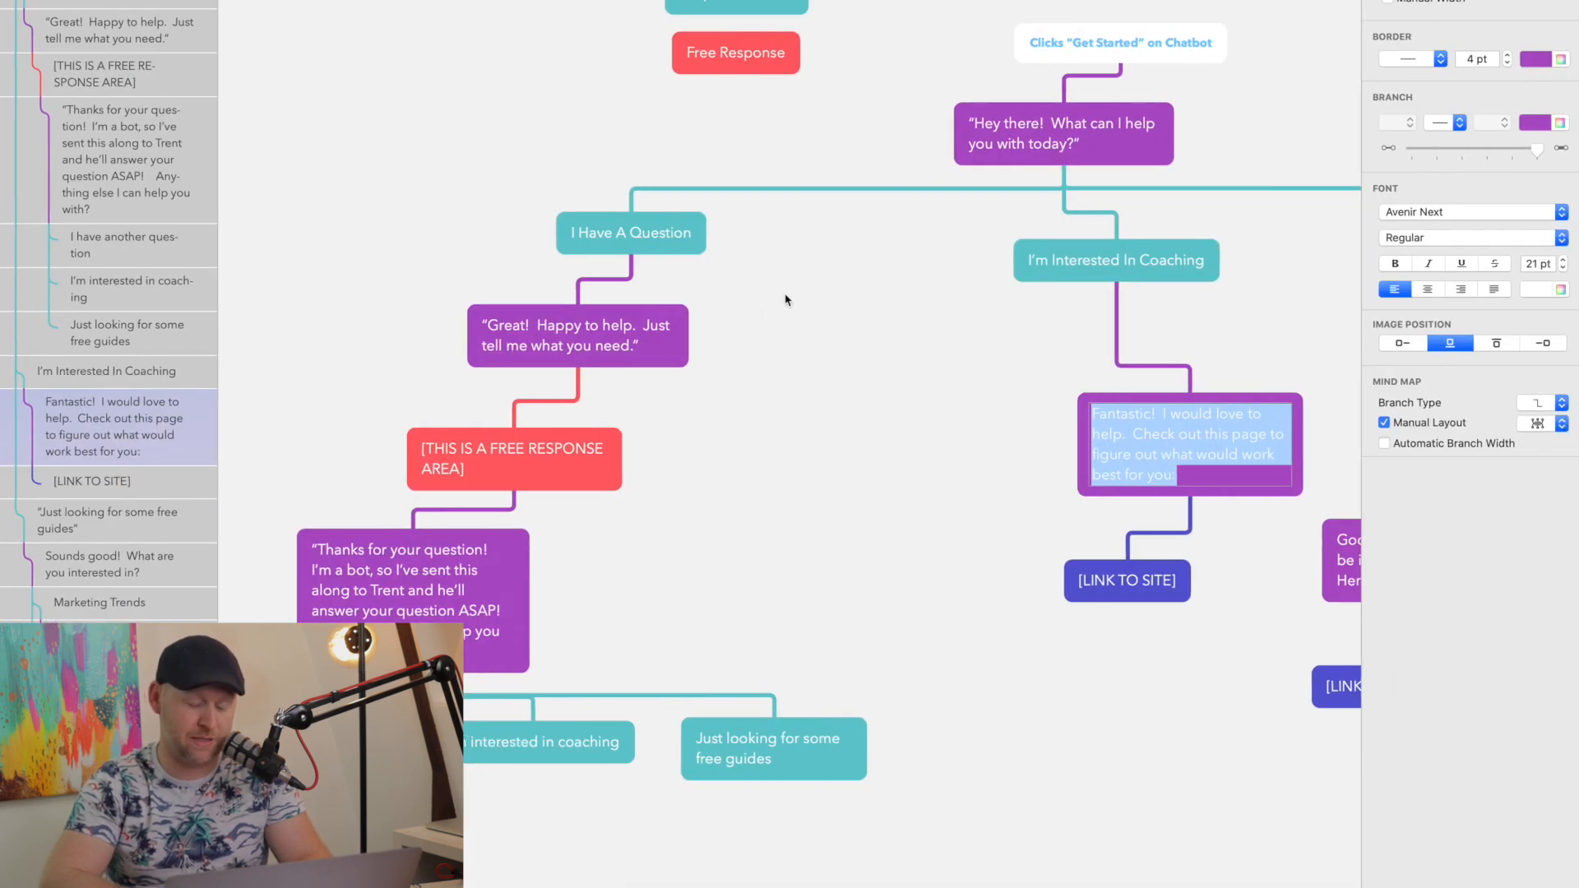
{"action": "double_click", "coordinate": [685, 338]}
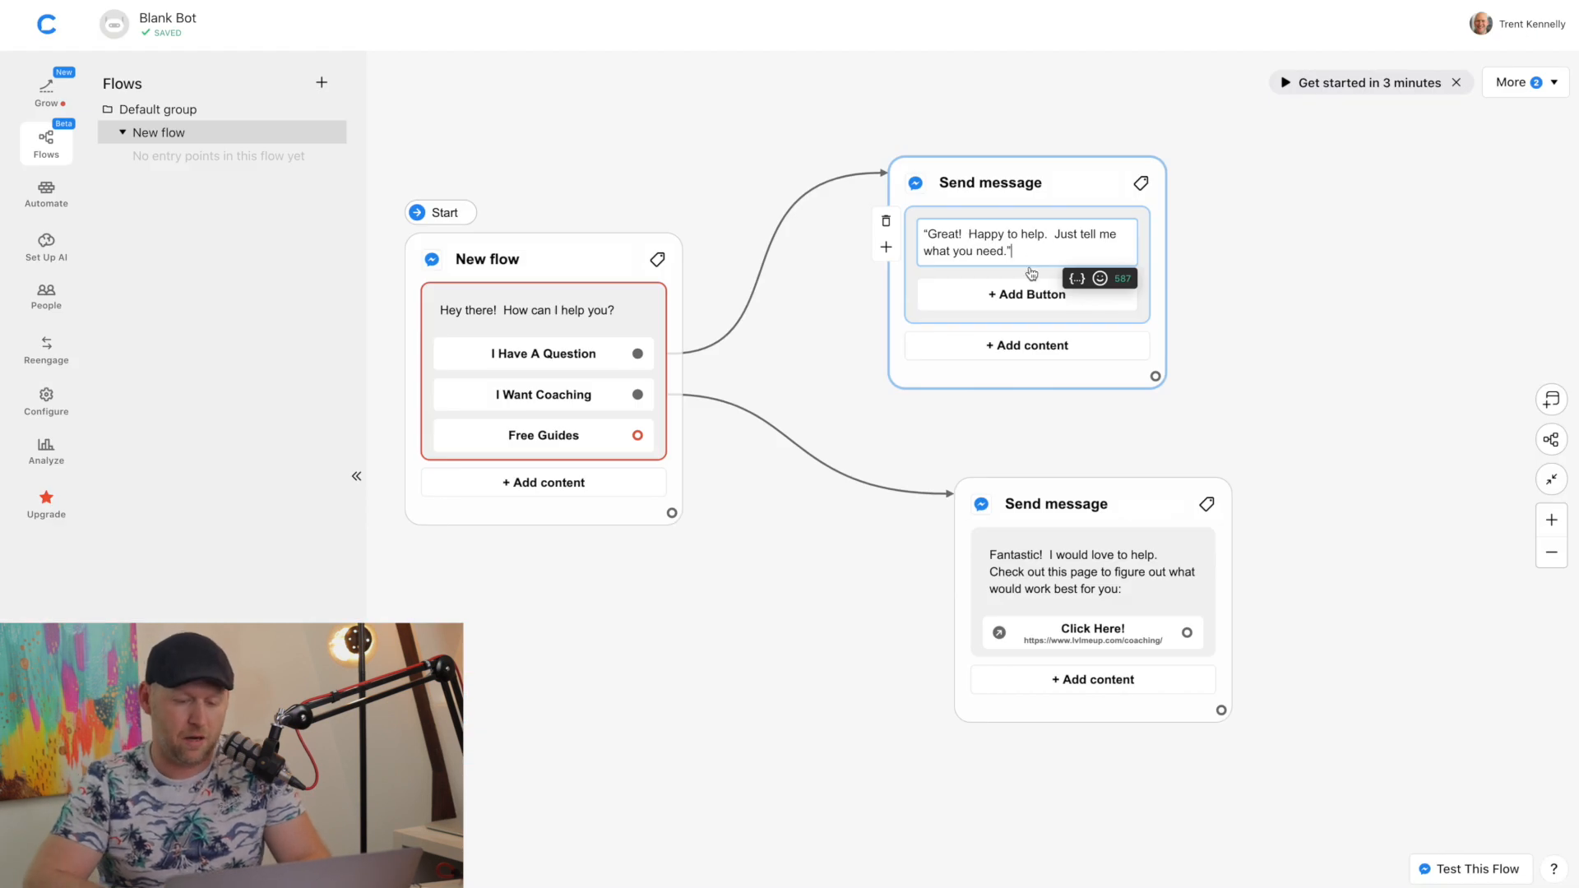
{"action": "left_click", "coordinate": [1240, 264]}
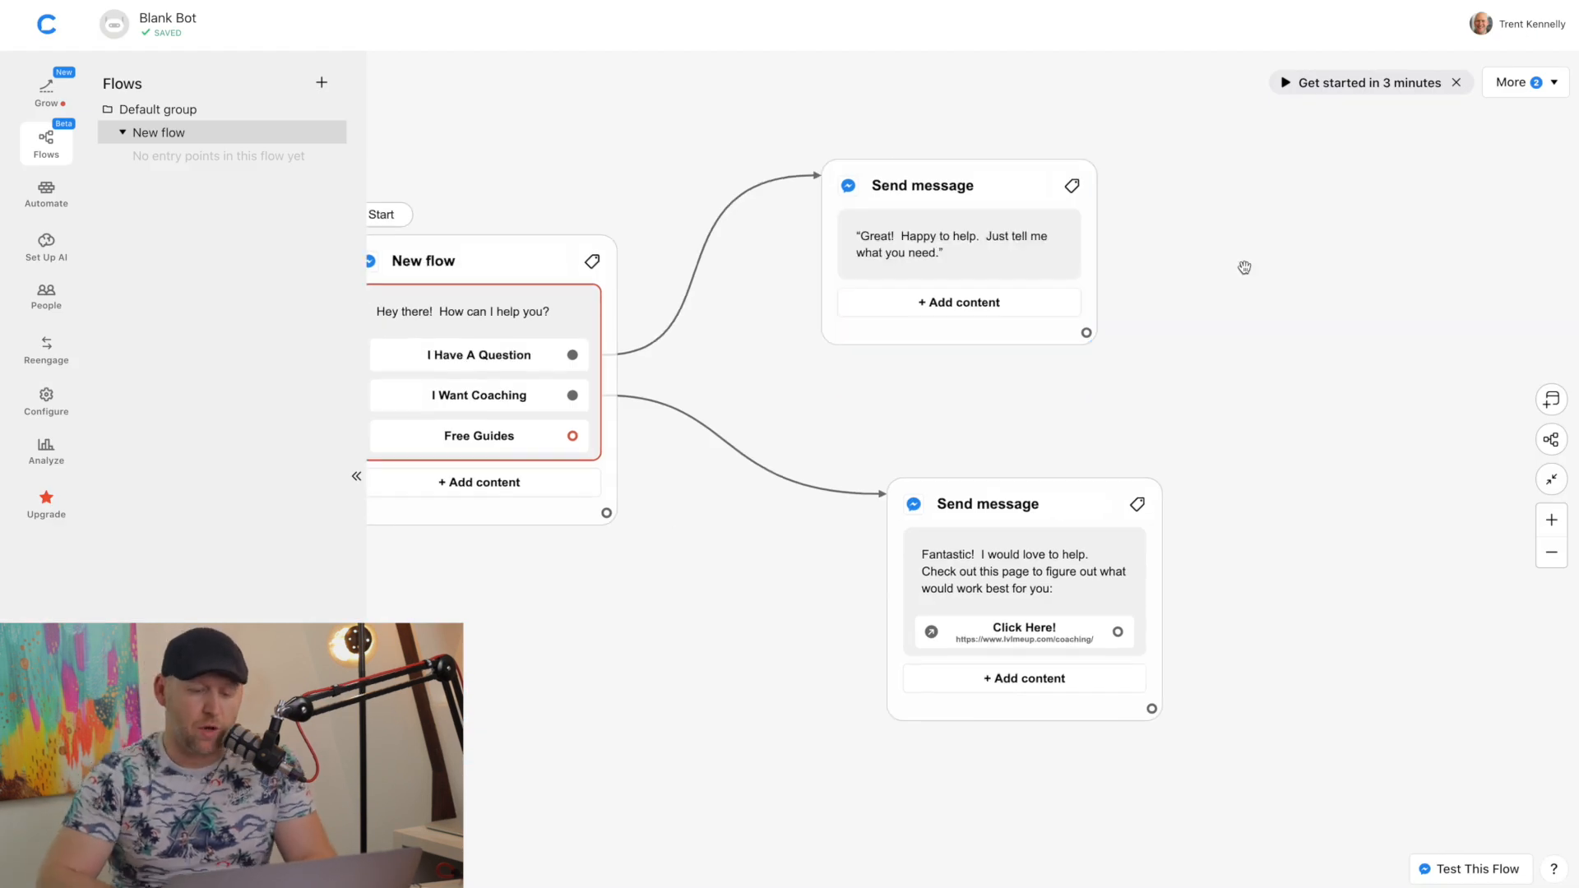
Add a Save User Input element to the question message and save the reply to the user_input attribute
{"action": "left_click", "coordinate": [1018, 311]}
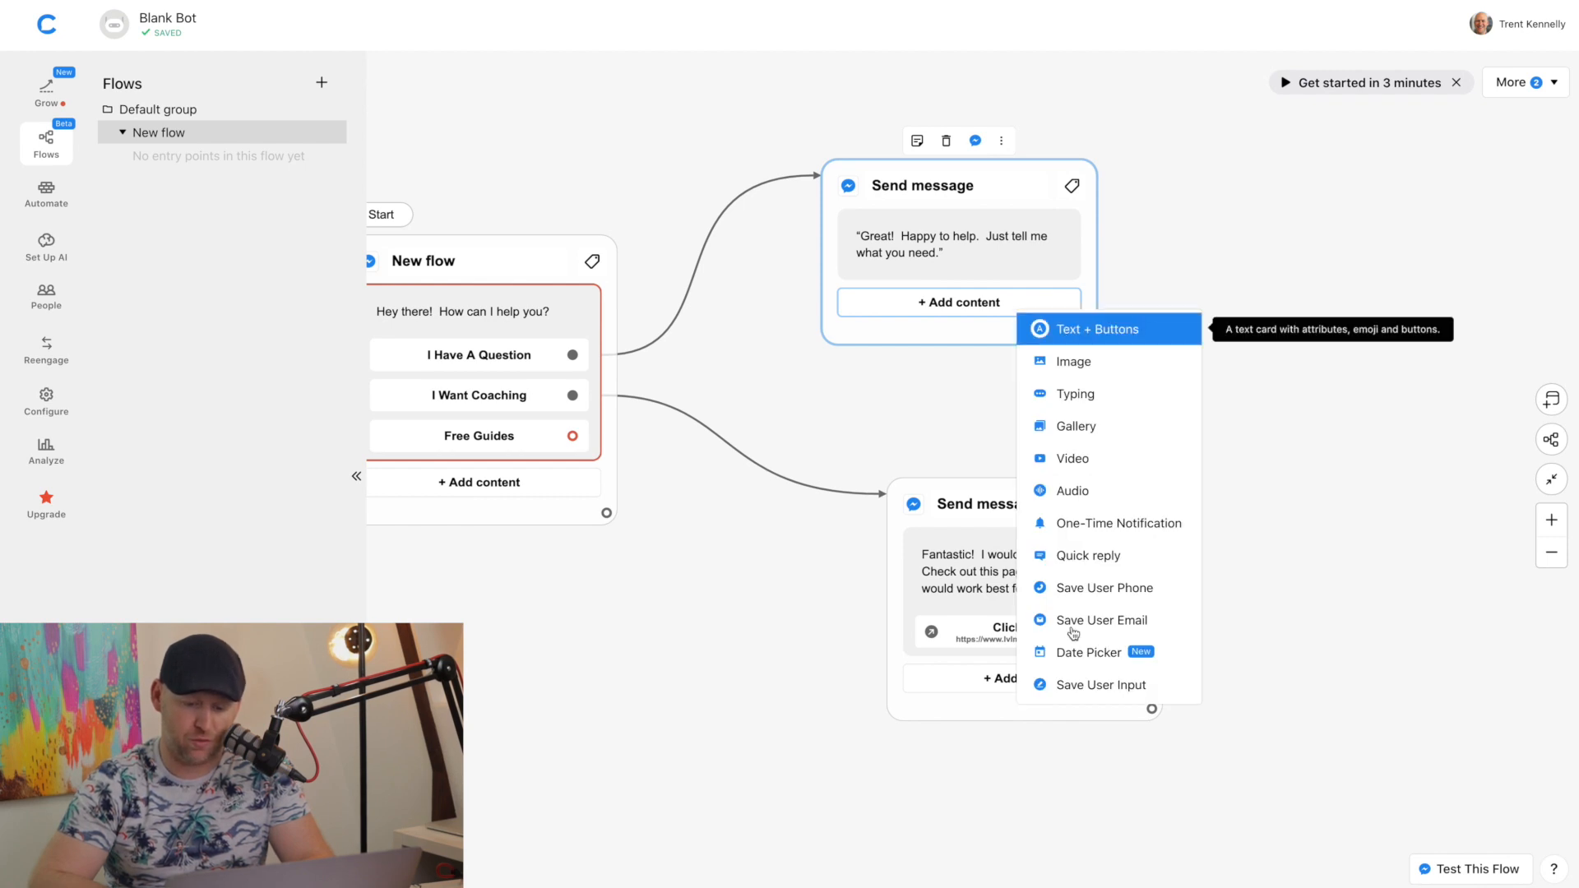
{"action": "left_click", "coordinate": [1075, 686]}
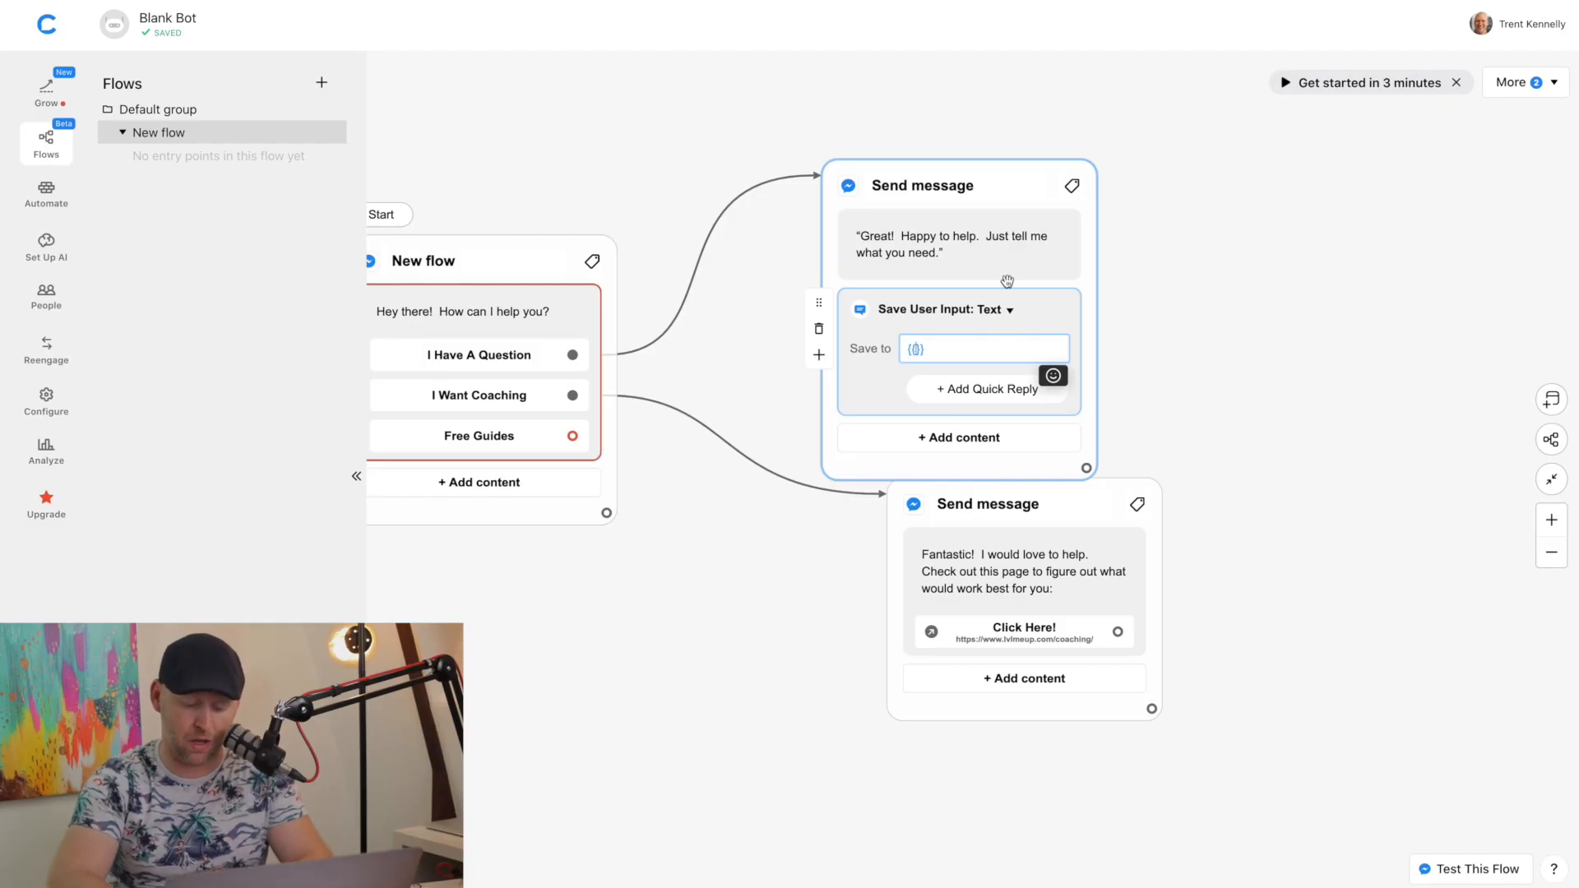
{"action": "type", "text": "user_input"}
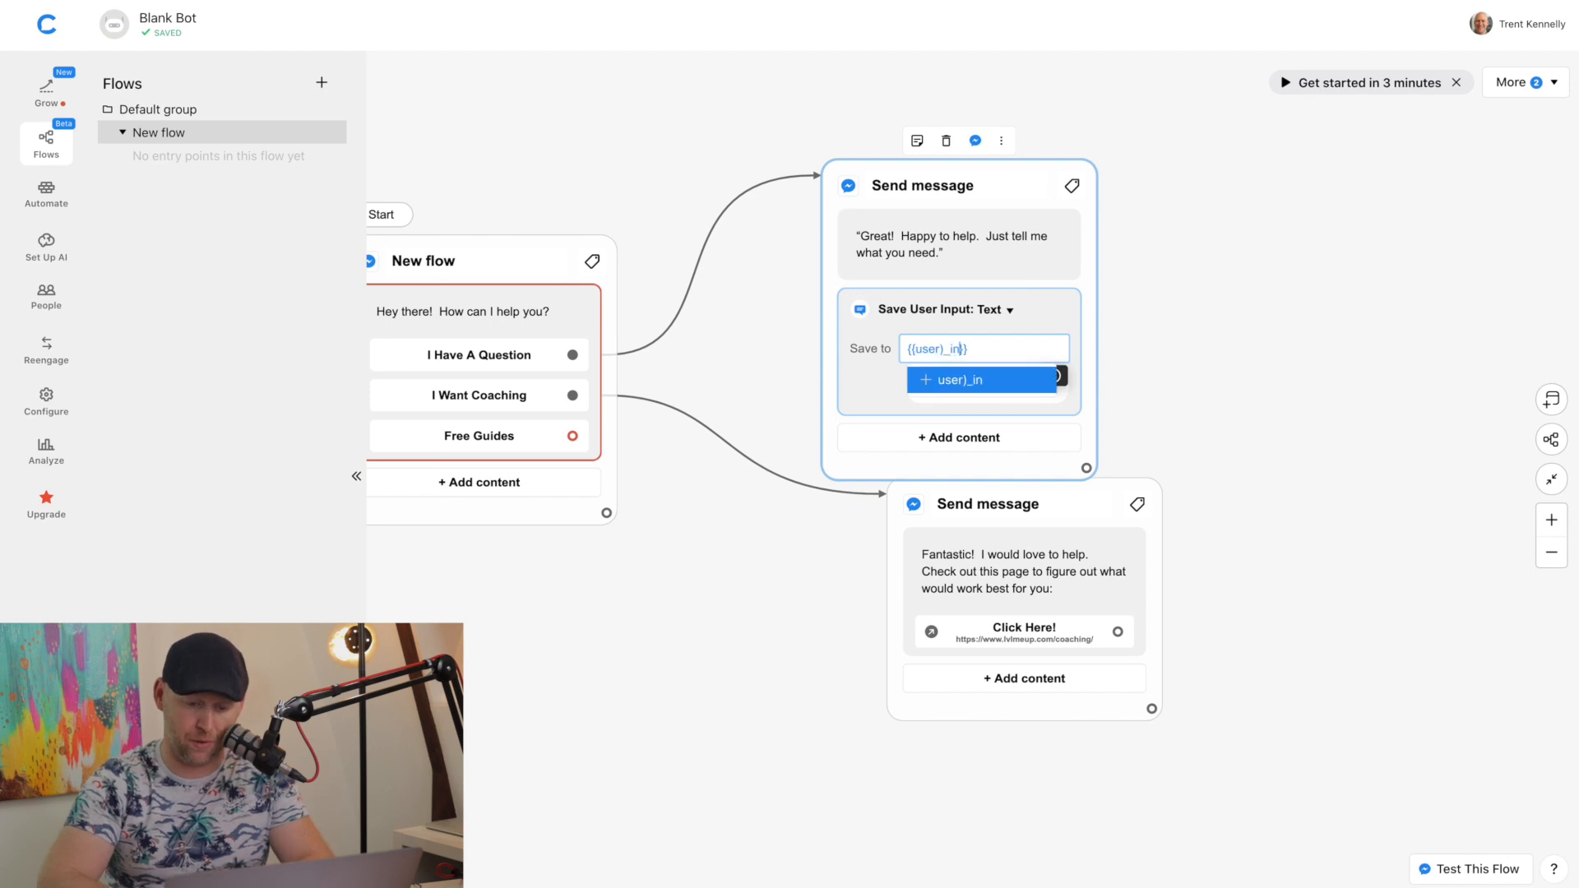
{"action": "left_click", "coordinate": [1140, 222]}
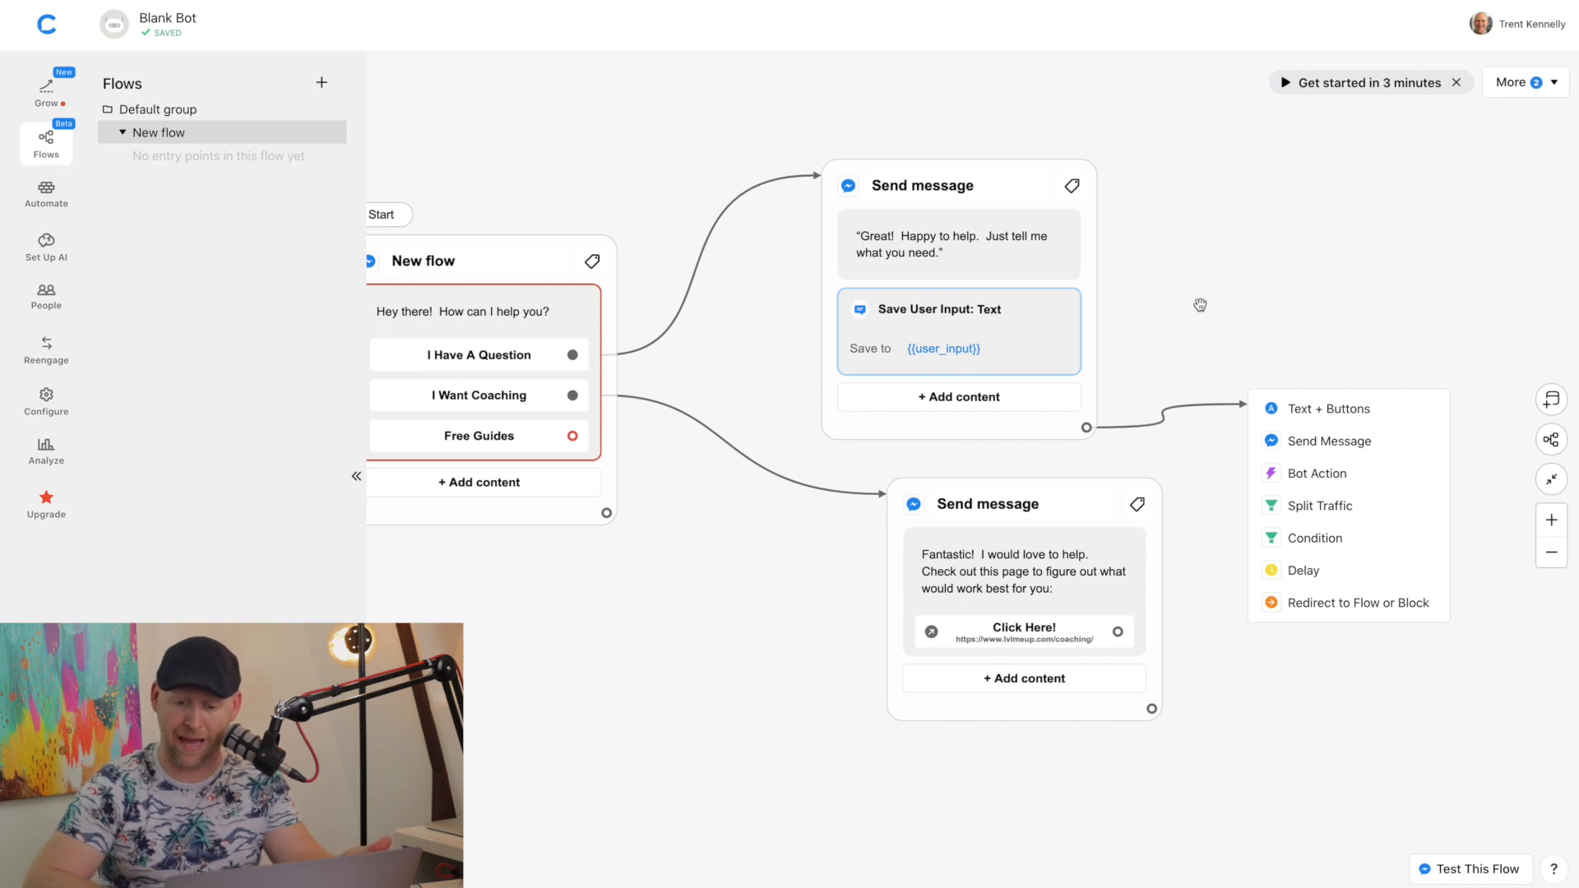
Follow the saved input with a message holding the mind map's "Thanks for your question!" reply, and place it beside the question message
{"action": "left_click", "coordinate": [1283, 410]}
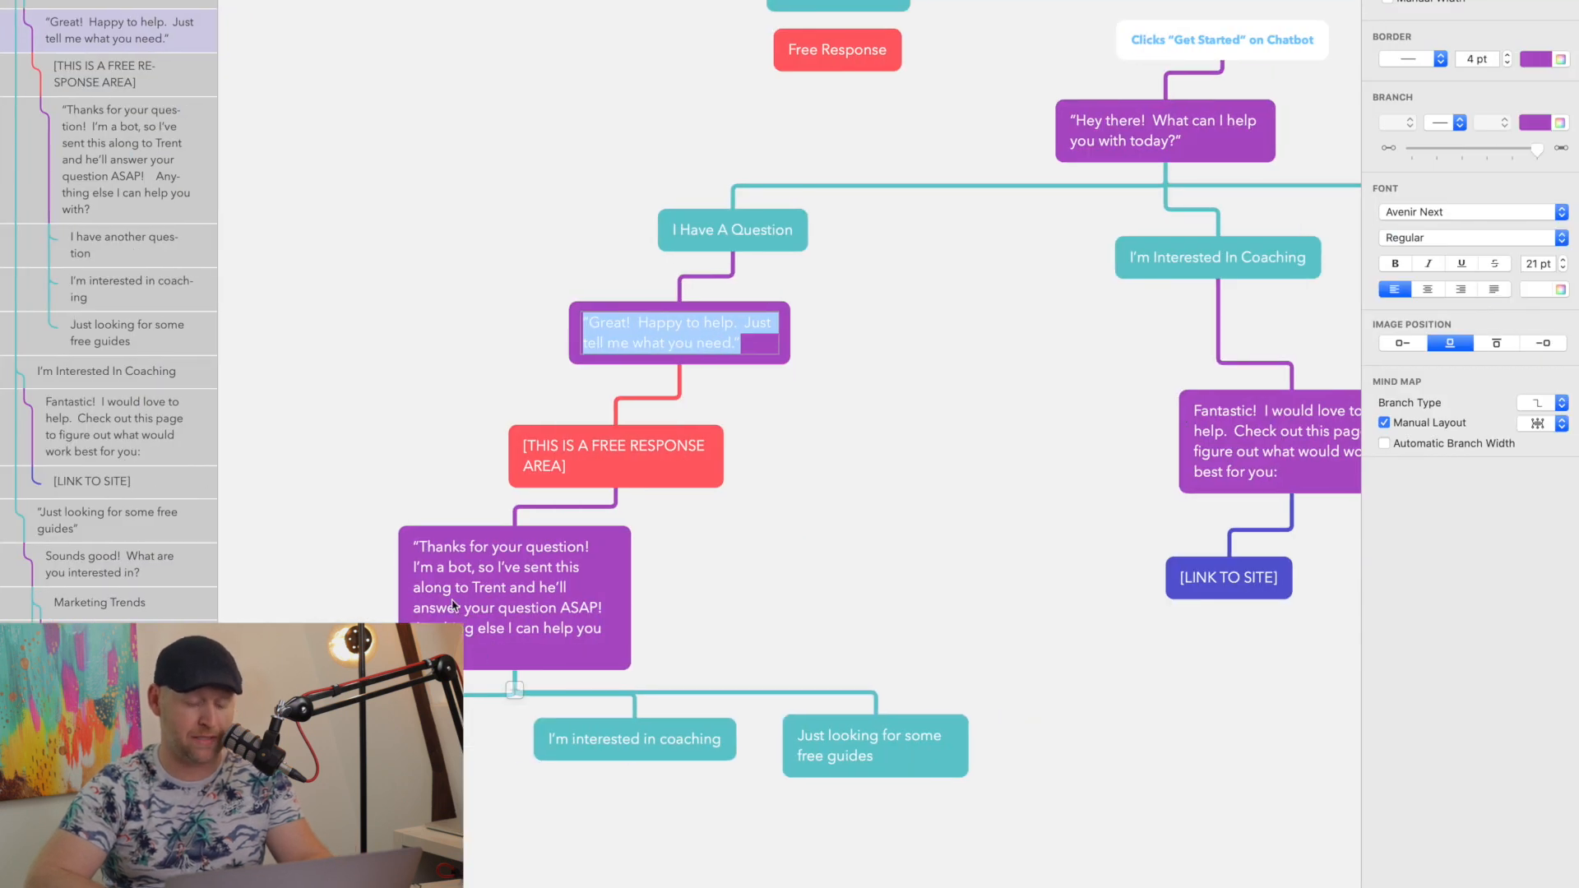
{"action": "left_click_drag", "start_coordinate": [453, 607], "coordinate": [433, 589]}
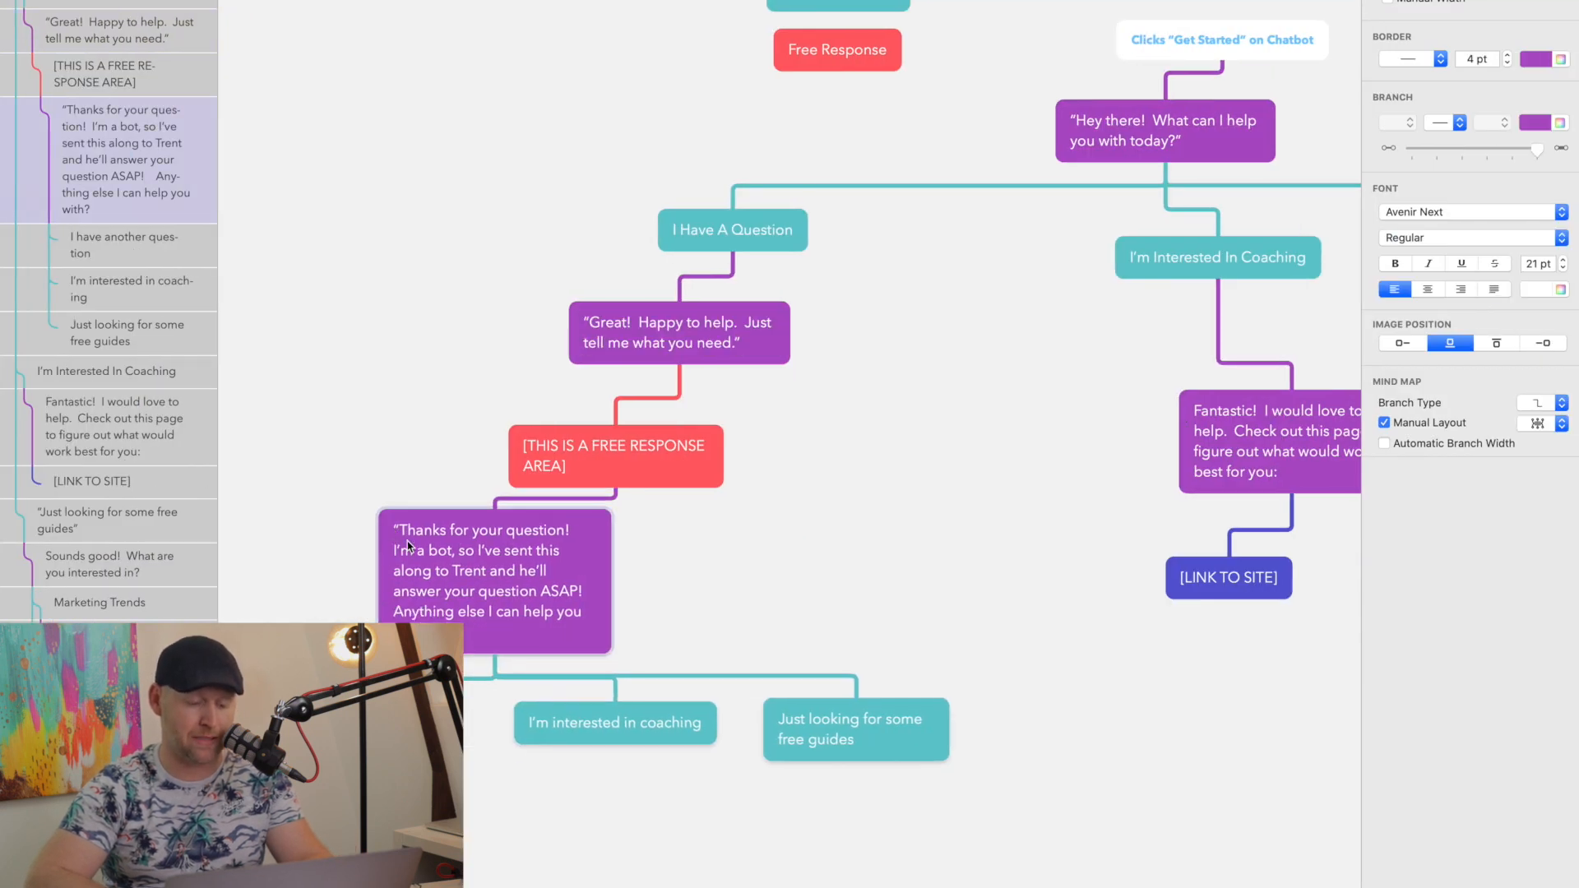
{"action": "double_click", "coordinate": [396, 532]}
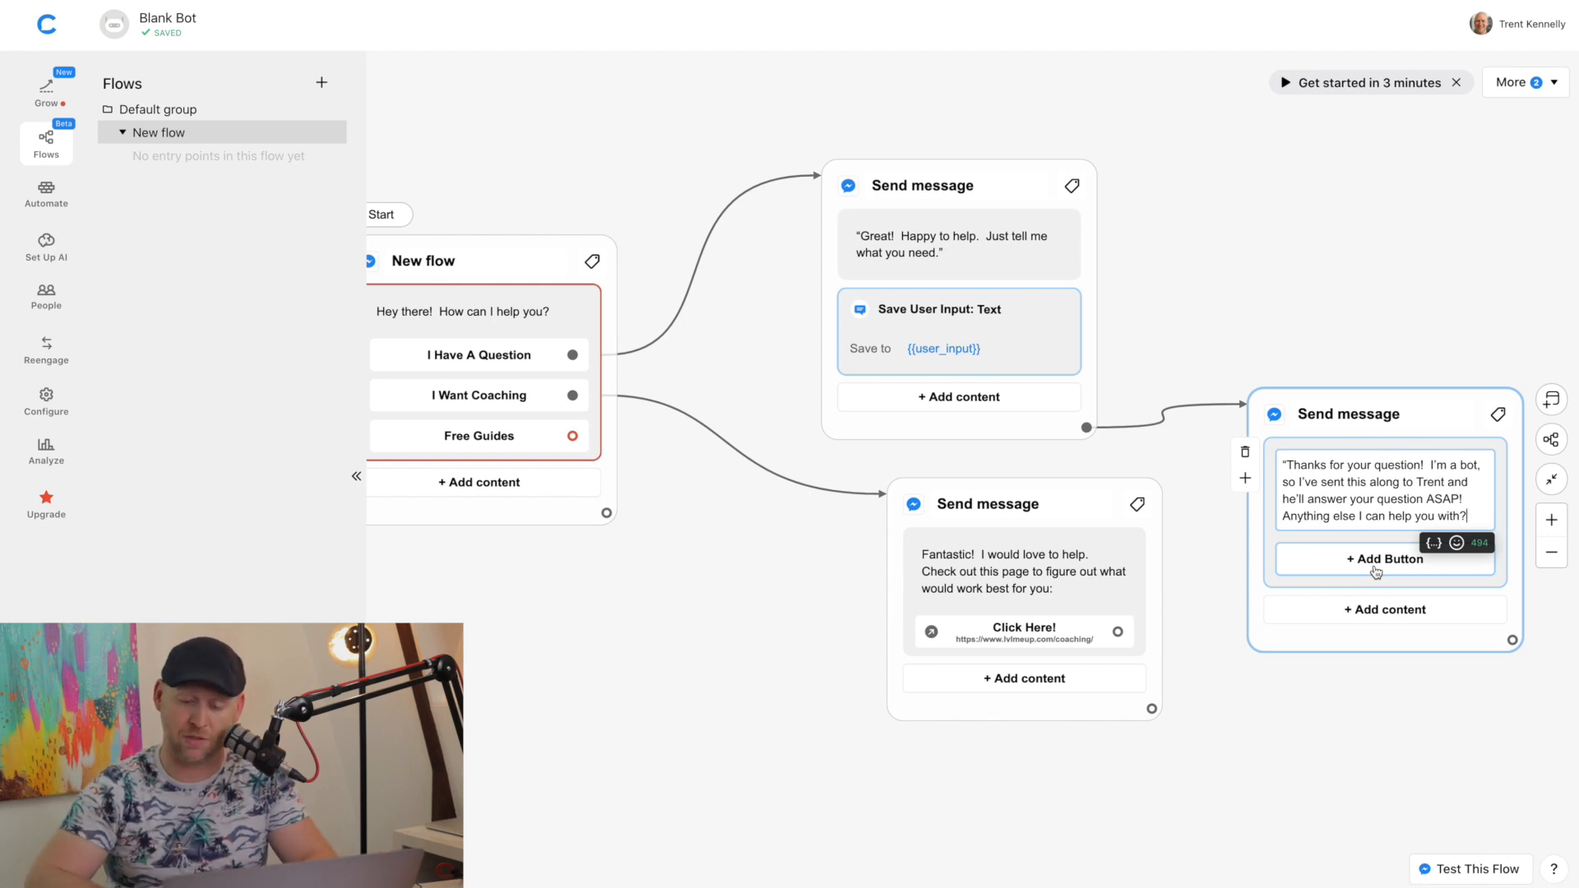
{"action": "scroll", "coordinate": [1376, 572], "scroll_direction": "down", "scroll_amount": 3}
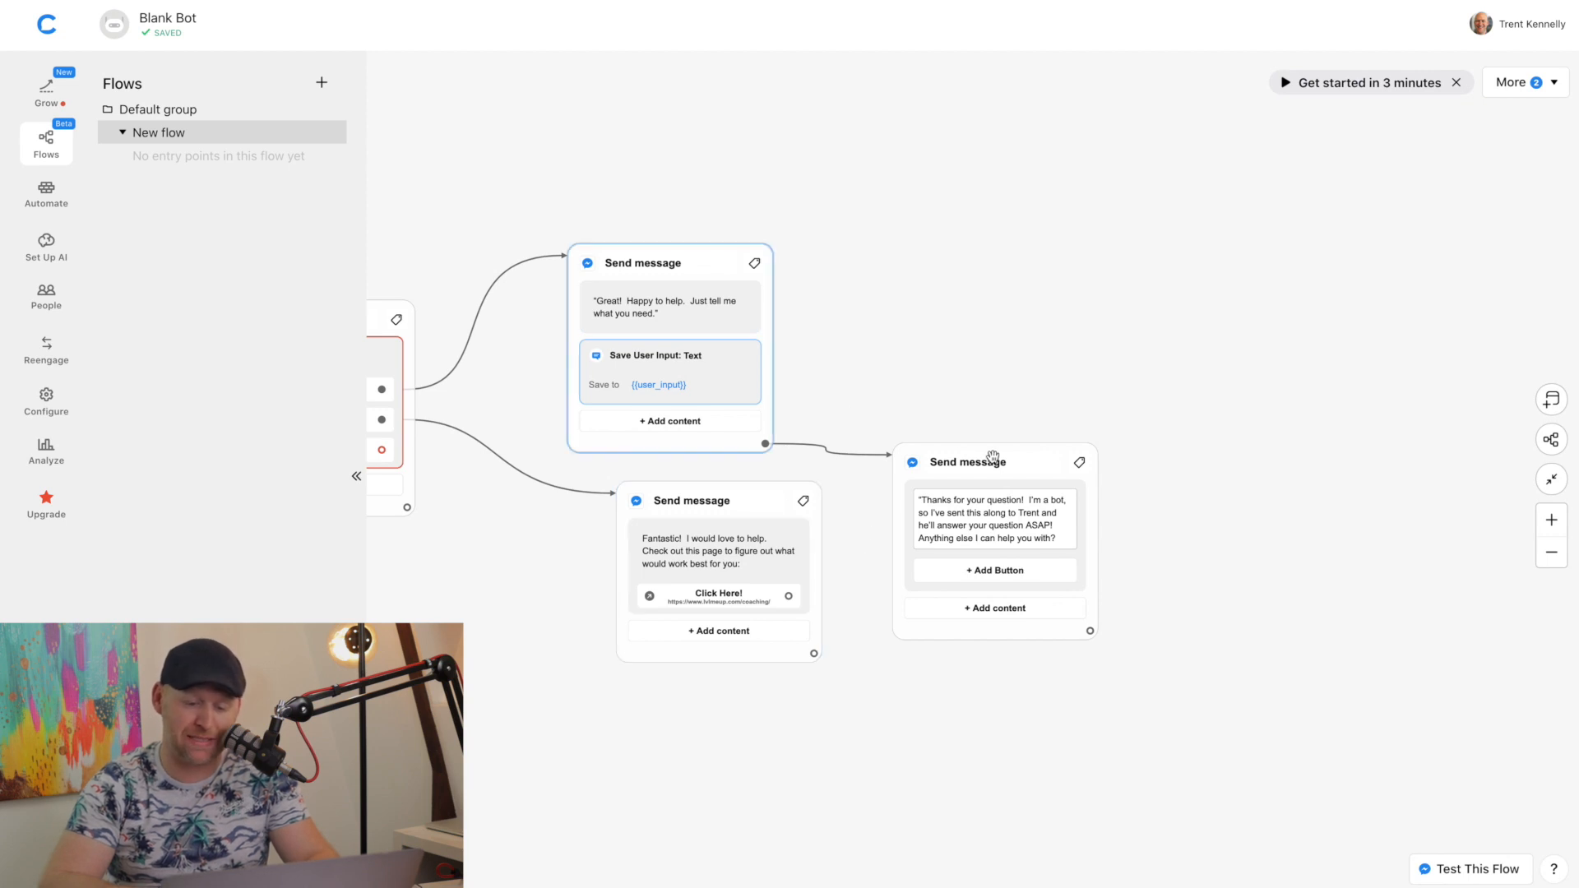
{"action": "left_click_drag", "start_coordinate": [997, 458], "coordinate": [974, 236]}
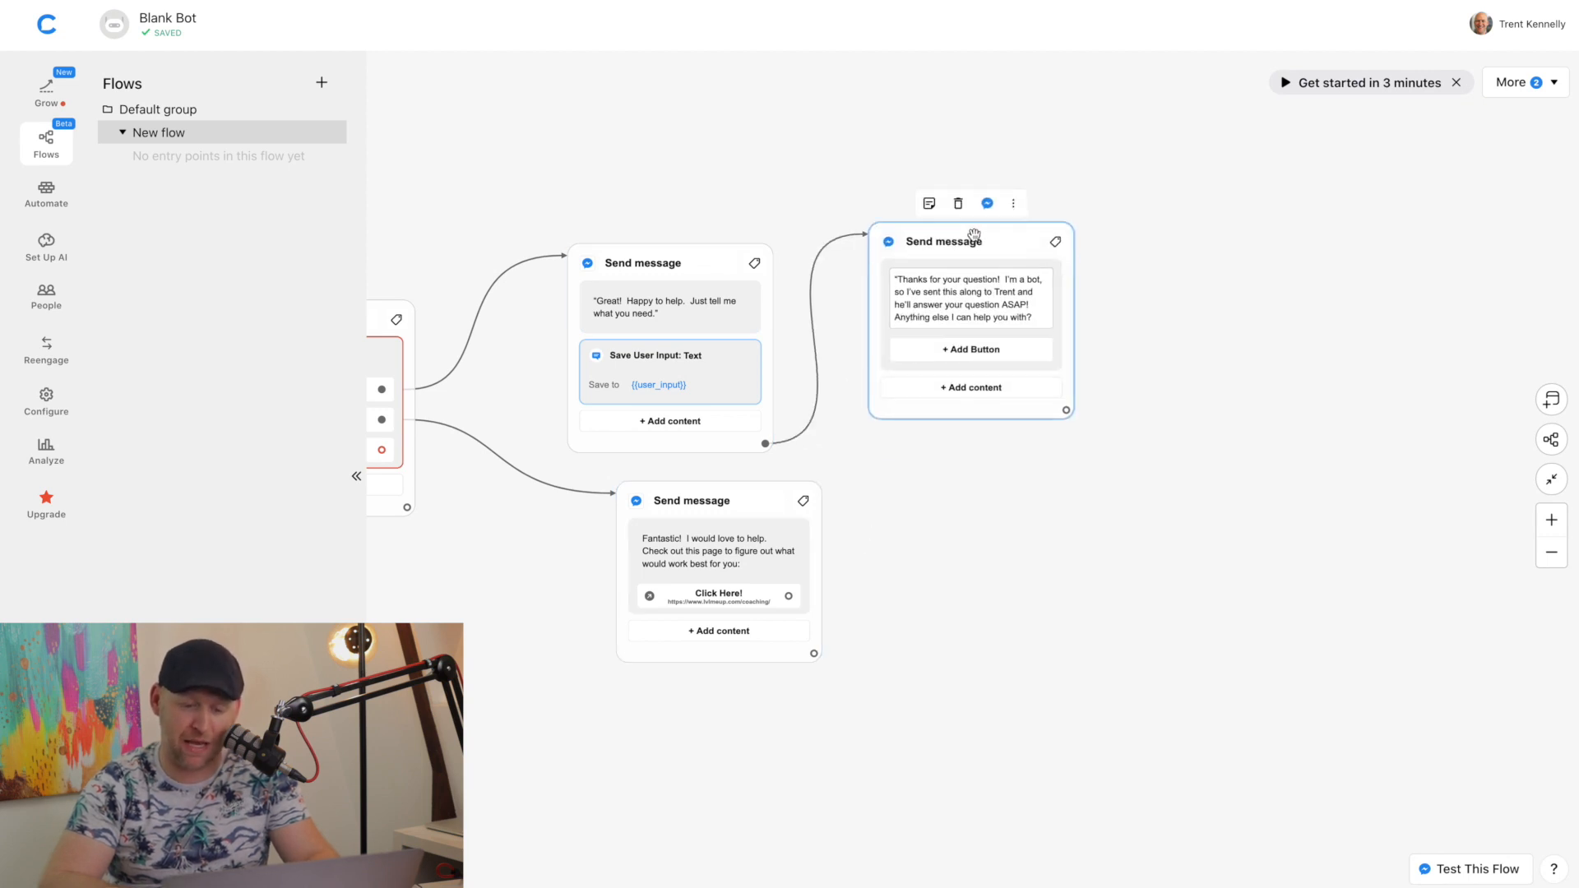
Add a "Yes" button to the thank-you message and redirect it to New flow
{"action": "left_click", "coordinate": [964, 349]}
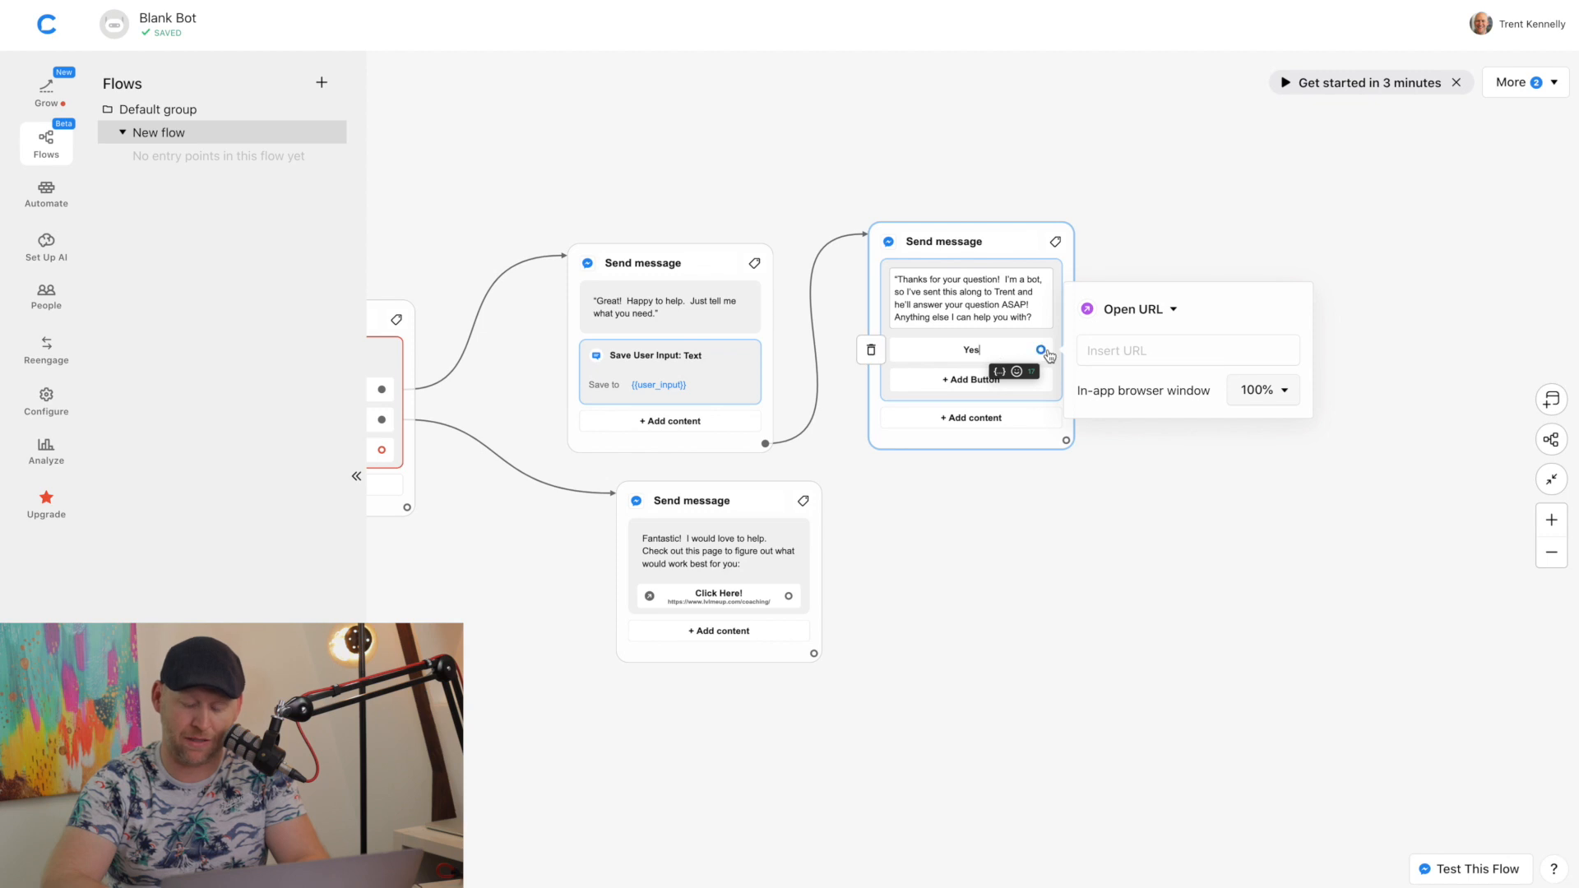
{"action": "left_click", "coordinate": [1043, 351]}
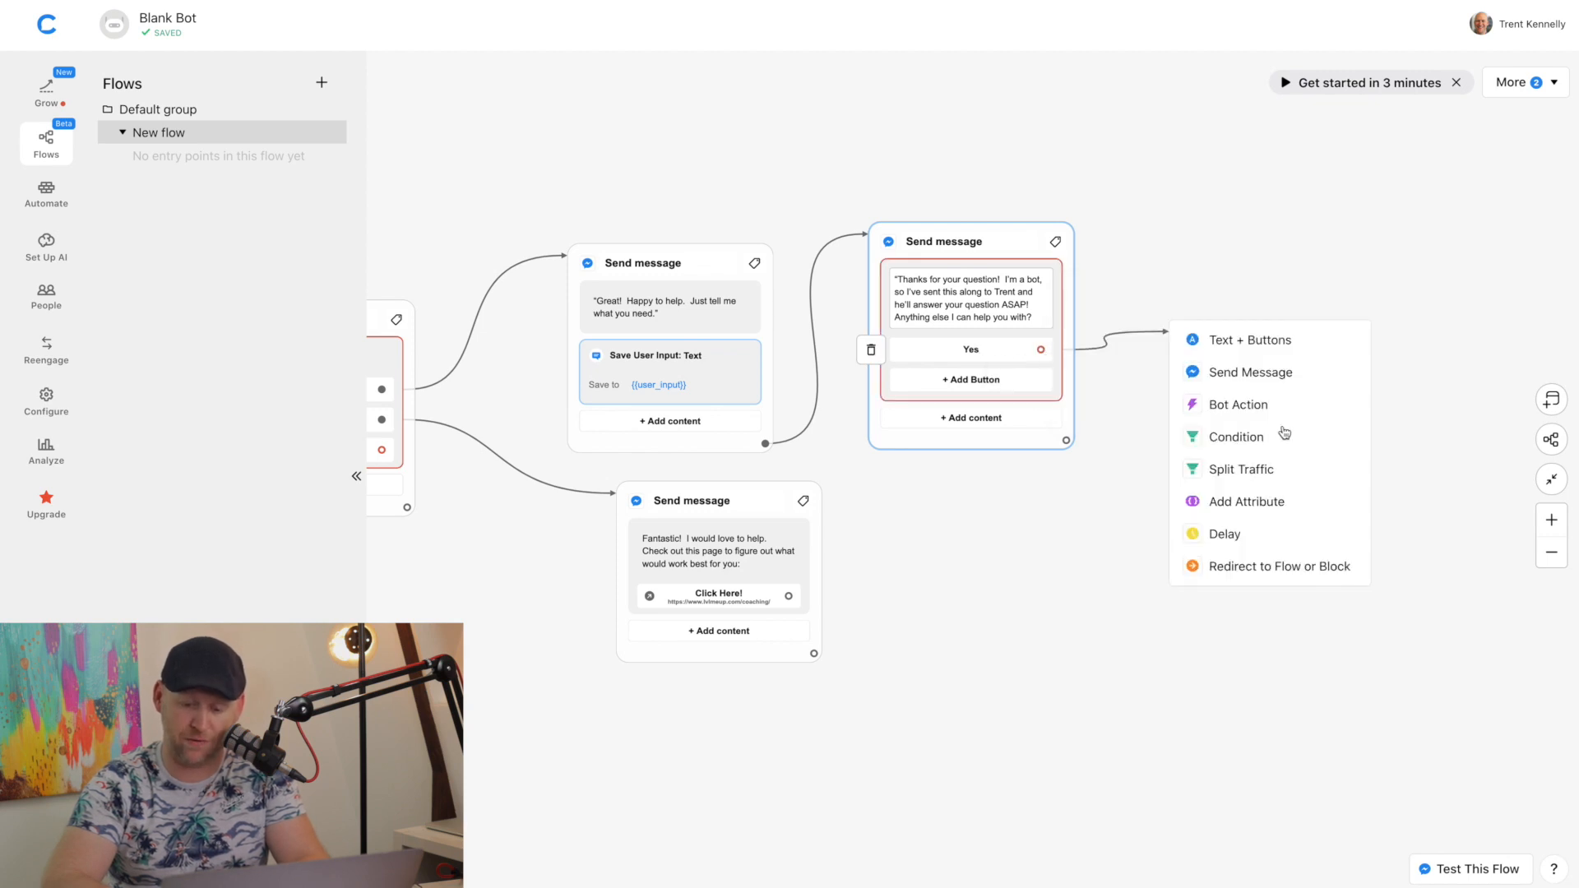
{"action": "left_click", "coordinate": [1243, 572]}
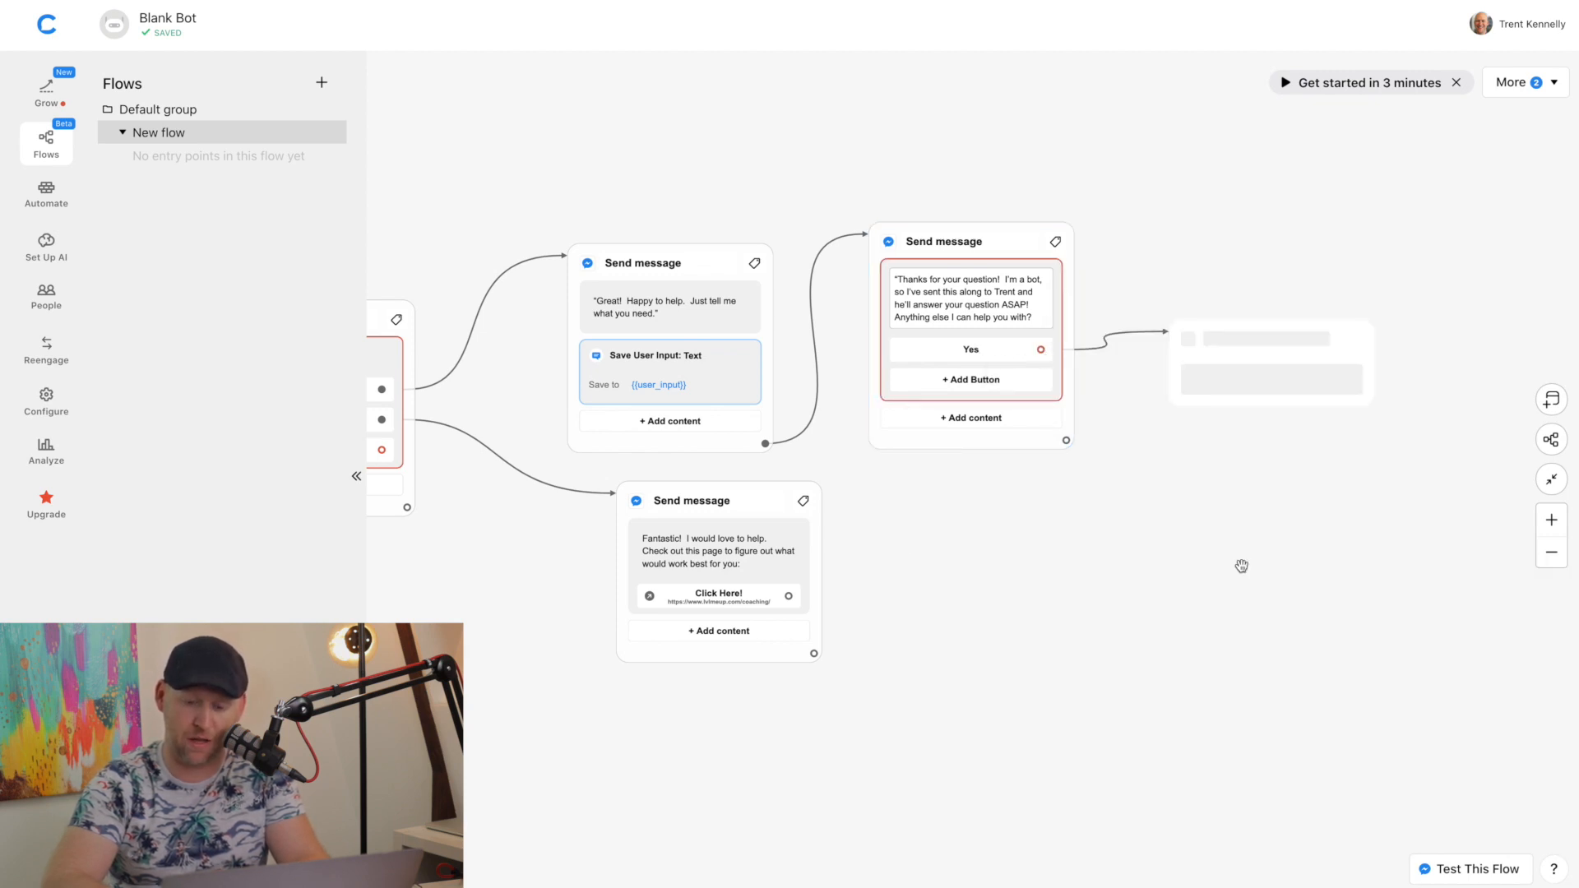
{"action": "left_click", "coordinate": [1209, 368]}
{"action": "left_click", "coordinate": [1206, 368]}
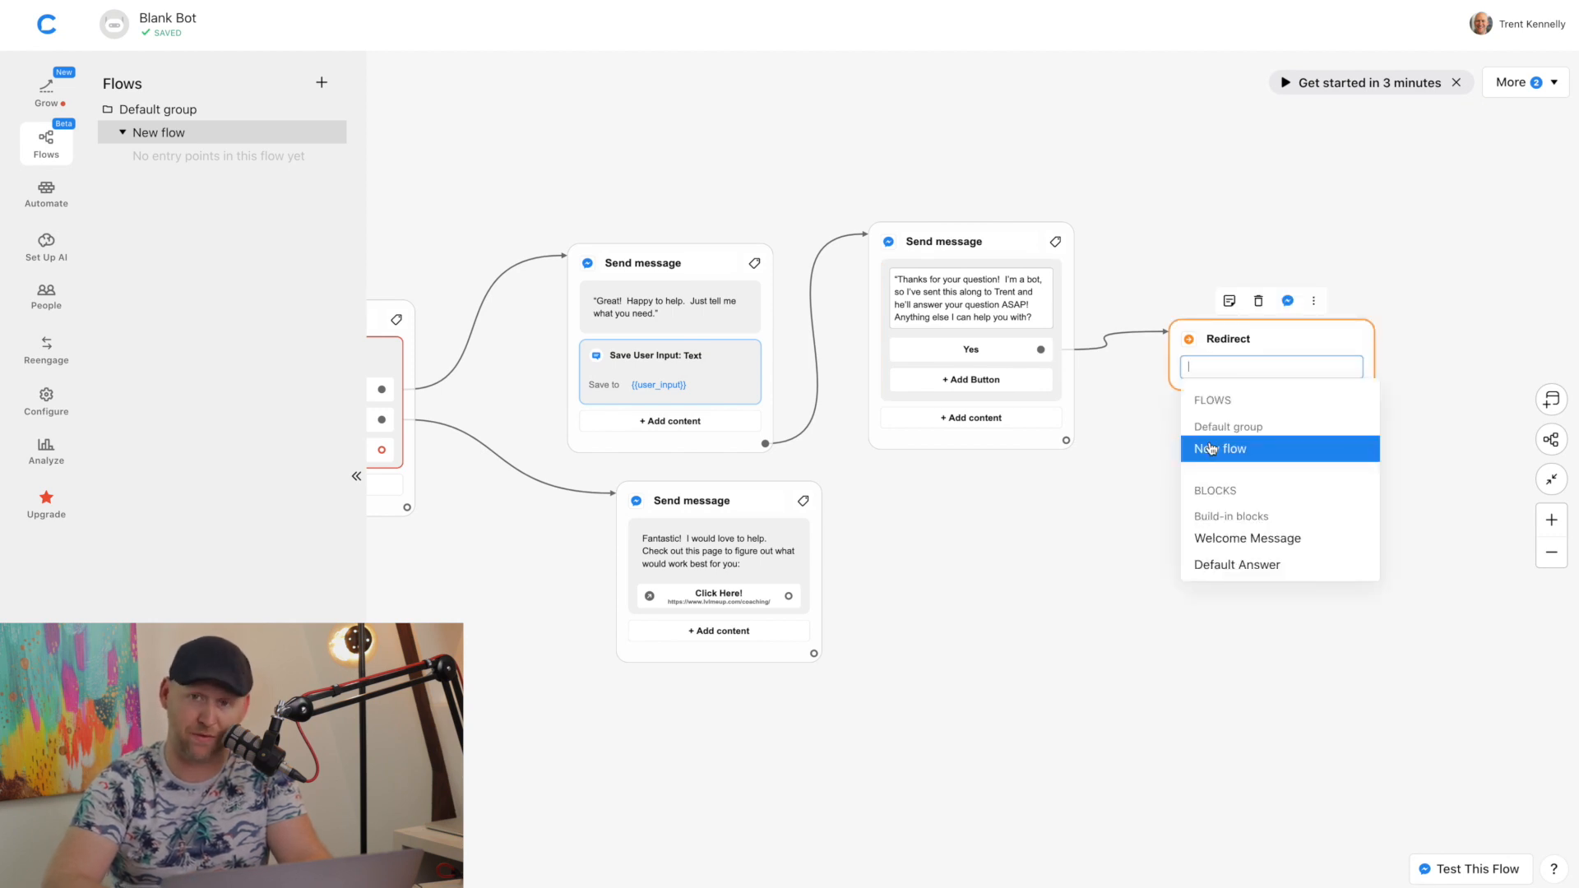
{"action": "left_click", "coordinate": [1212, 449]}
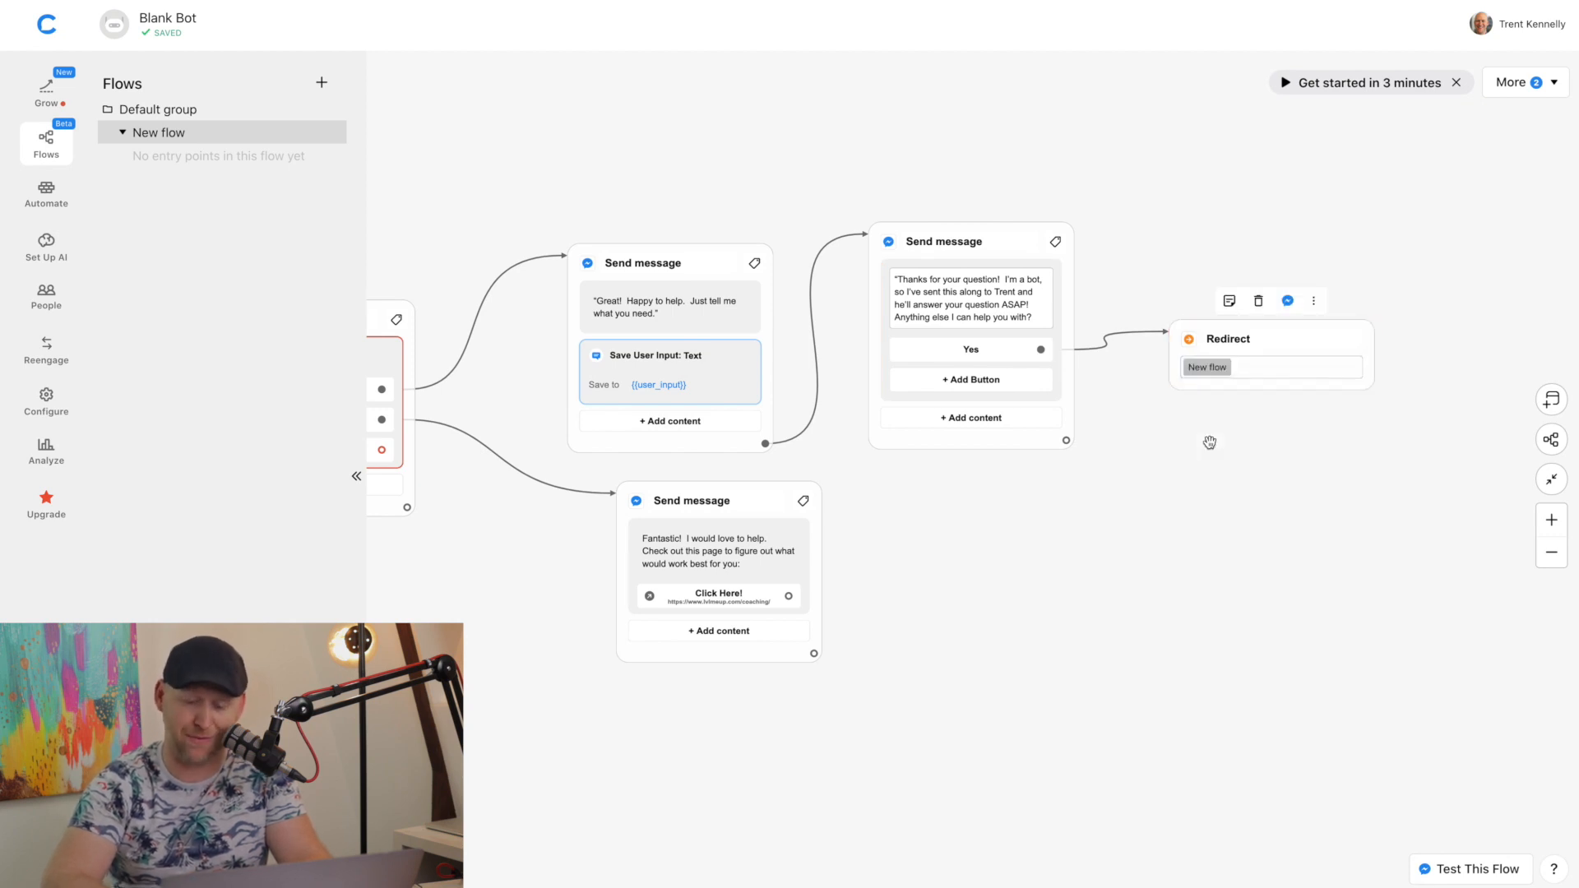
Add a "No" button to the thank-you message and link it to a message reading "Ok, thanks for visitng!"
{"action": "left_click", "coordinate": [999, 380]}
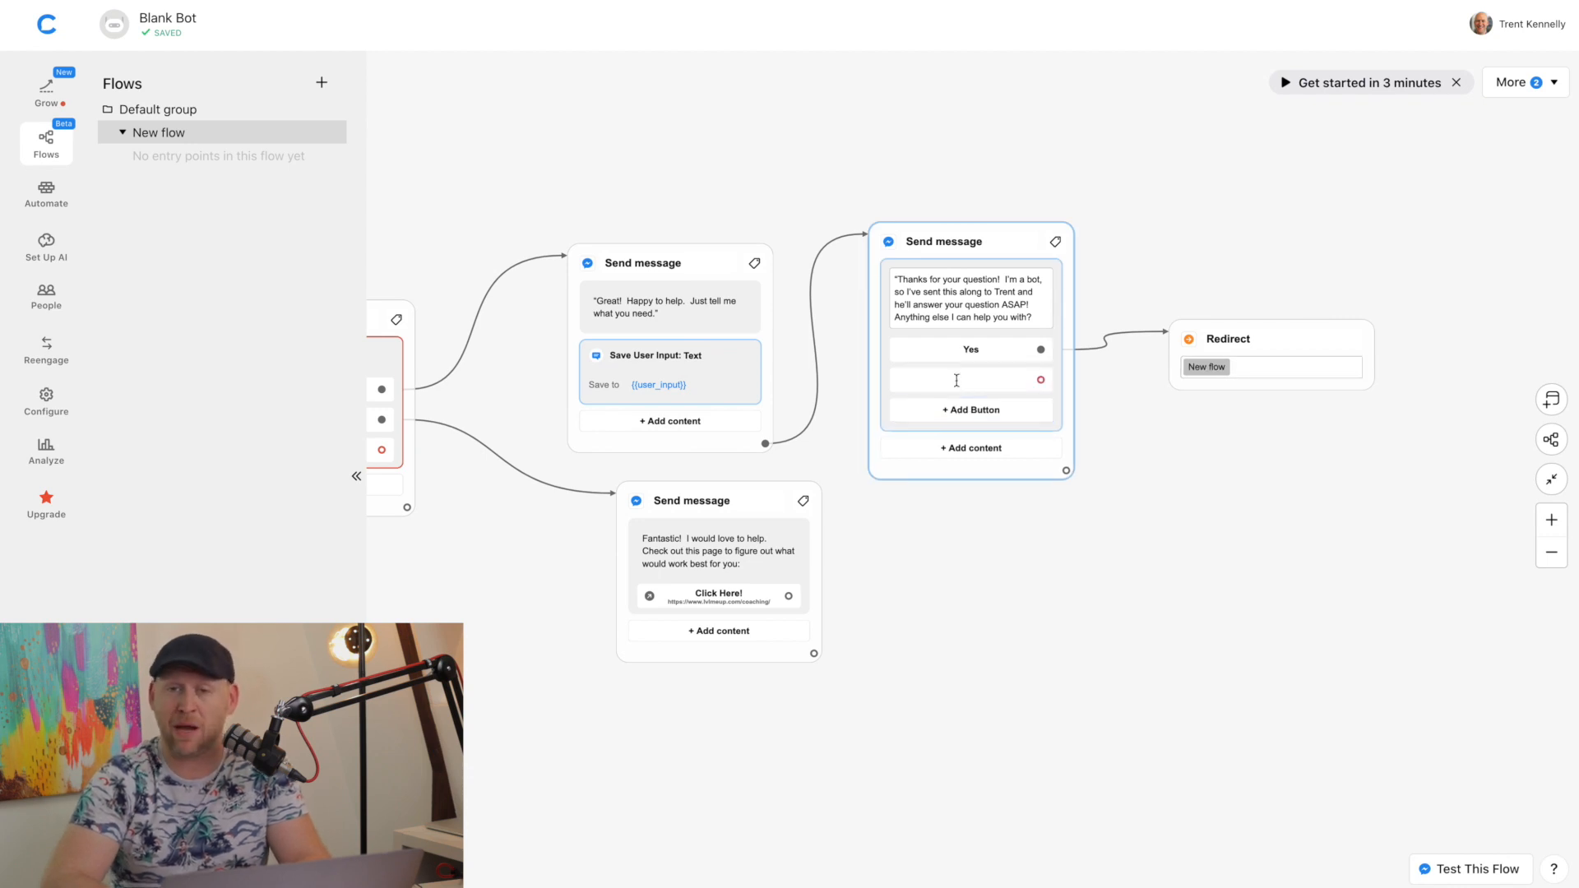
{"action": "type", "text": "No"}
{"action": "key", "text": "Return"}
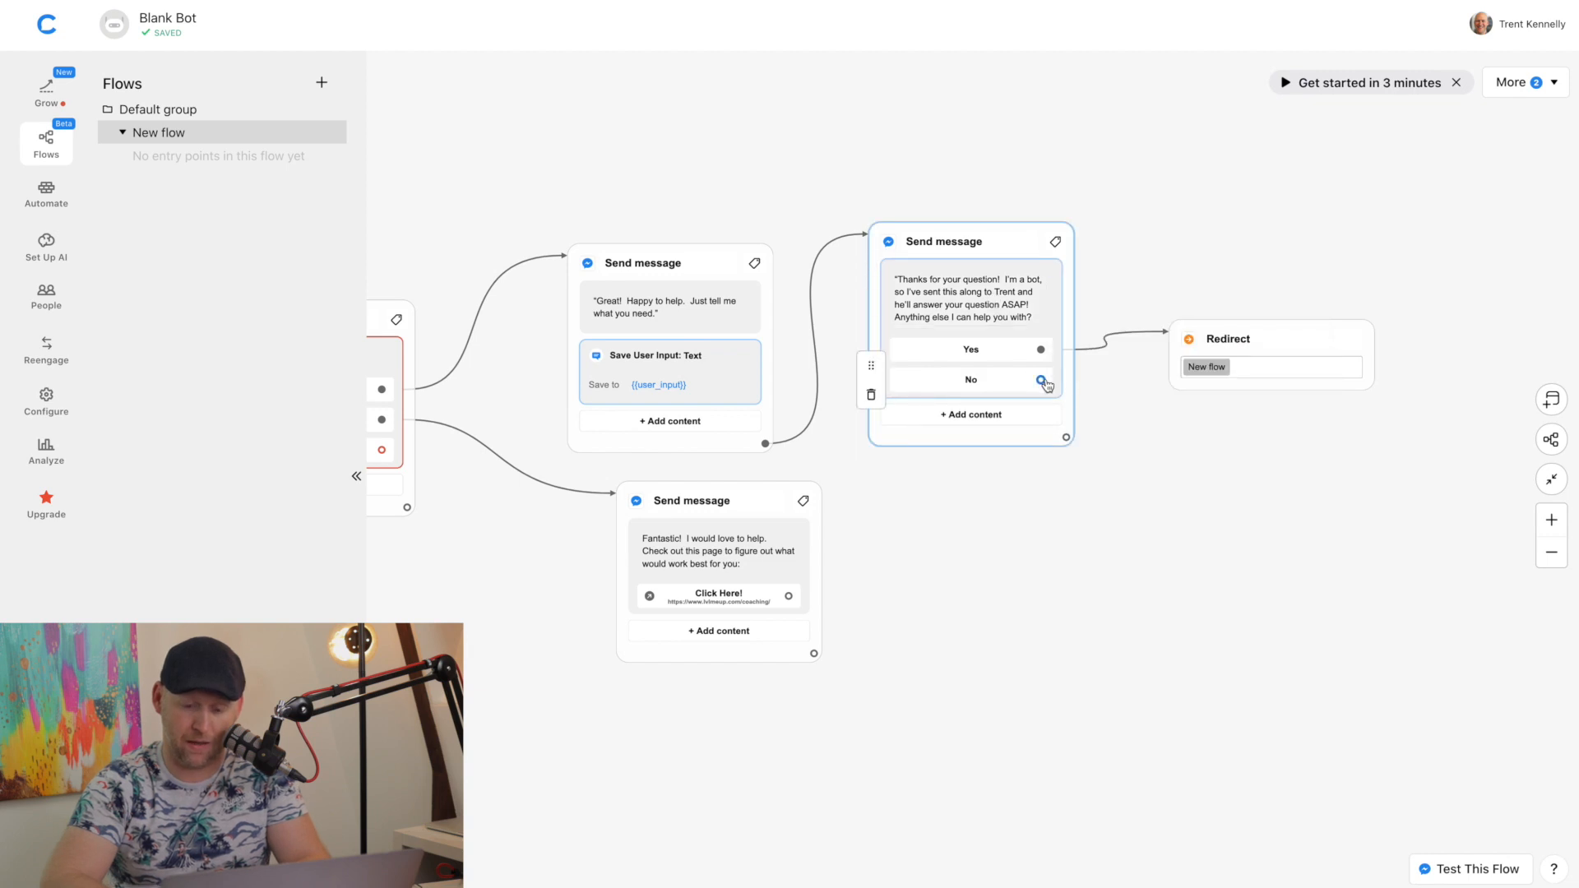
{"action": "left_click_drag", "start_coordinate": [1041, 381], "coordinate": [1172, 362]}
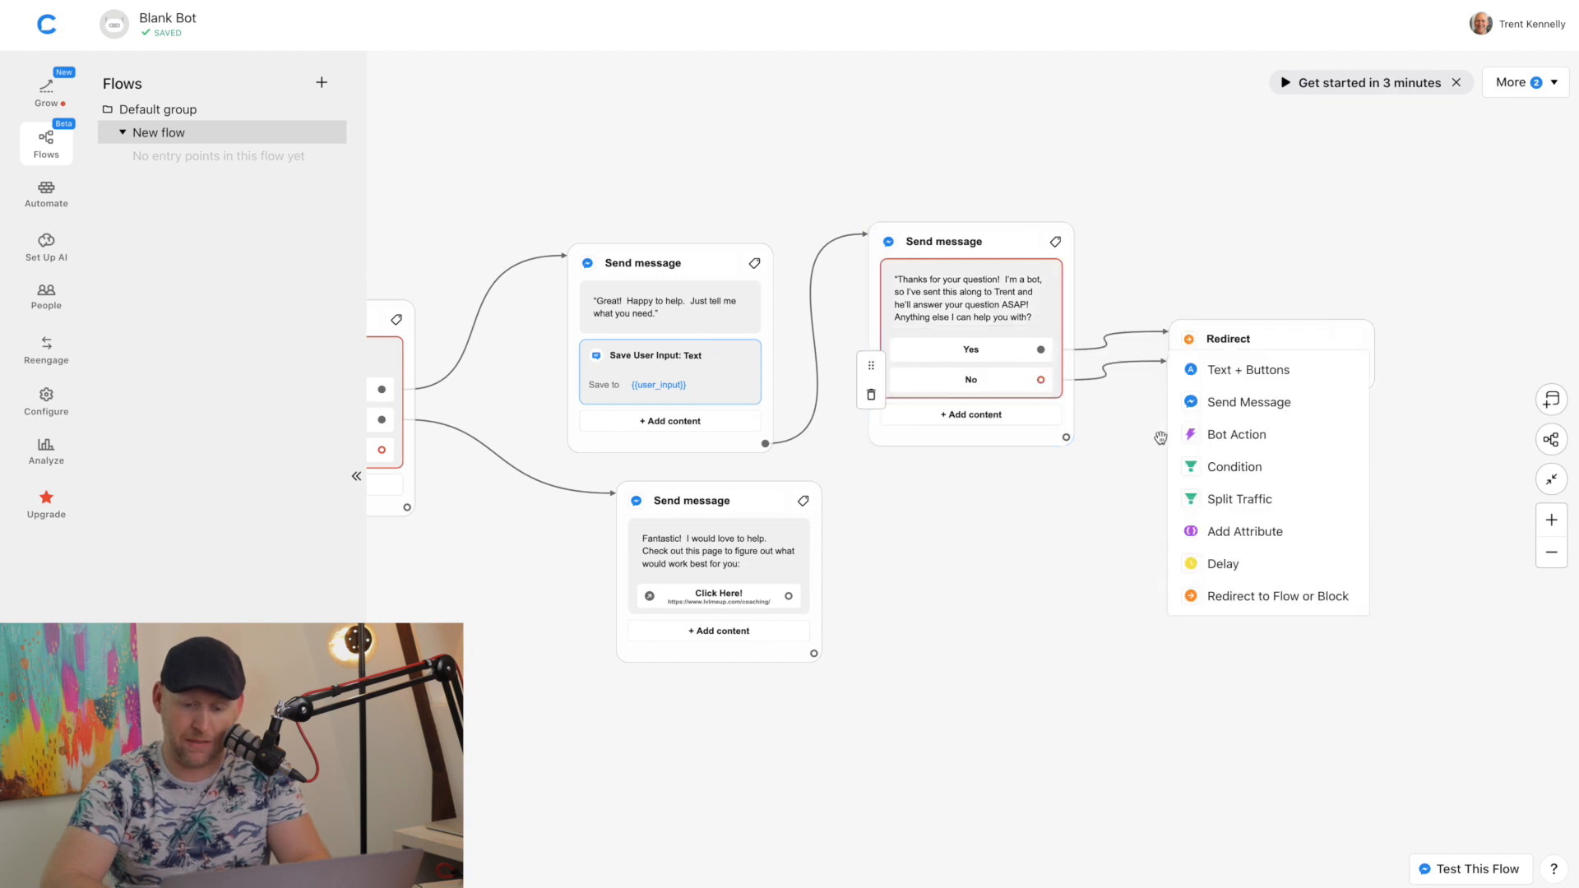
{"action": "left_click", "coordinate": [1221, 365]}
{"action": "type", "text": ", thanks for visit"}
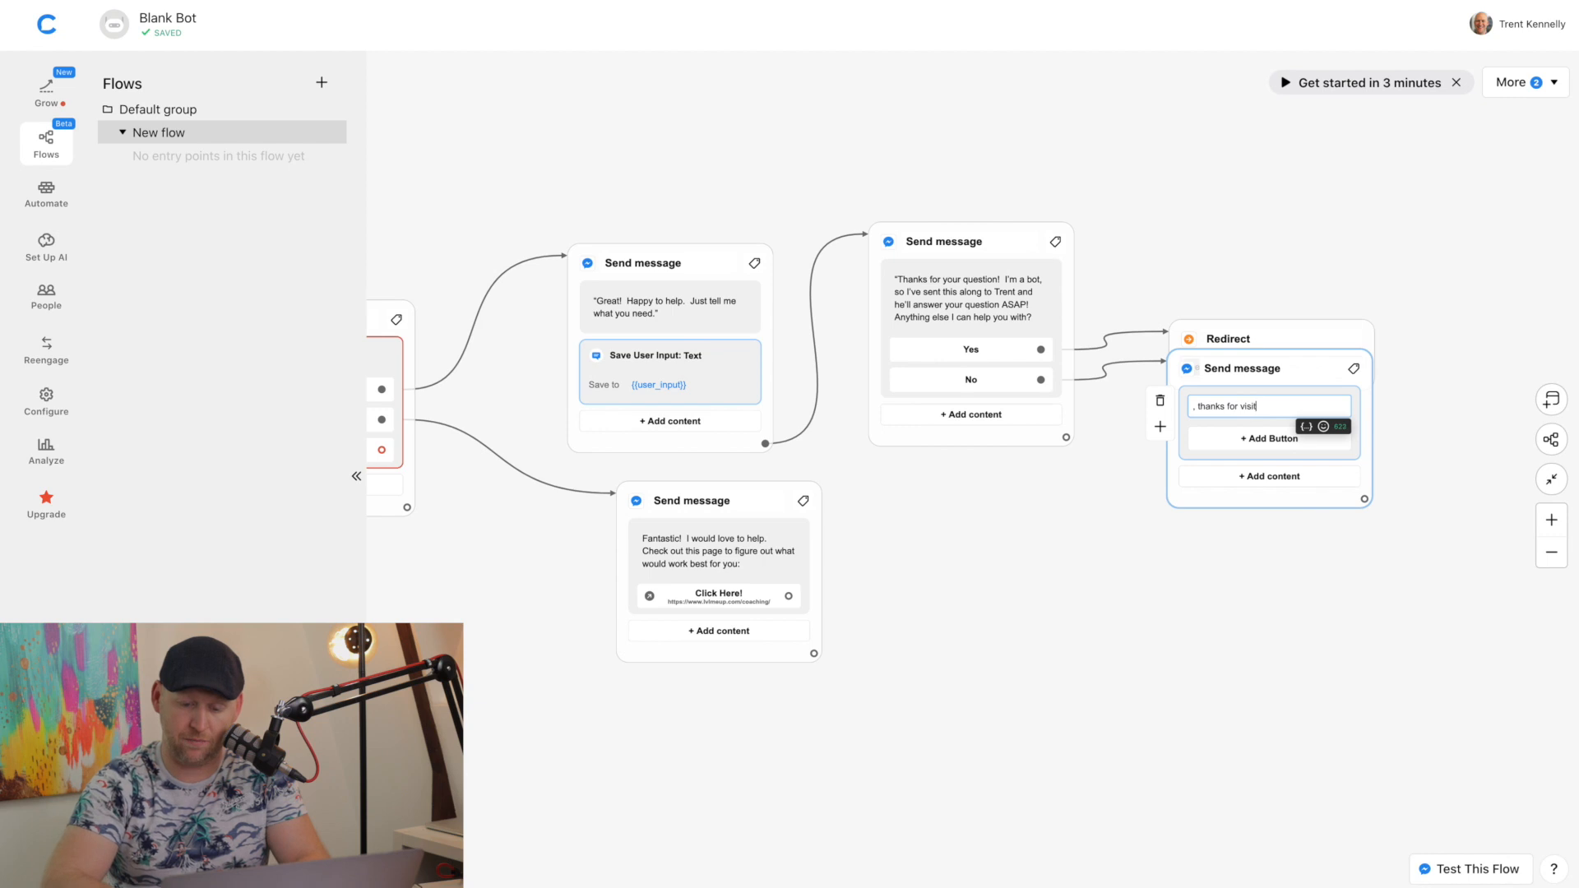
{"action": "left_click", "coordinate": [1197, 407]}
{"action": "type", "text": "Ok"}
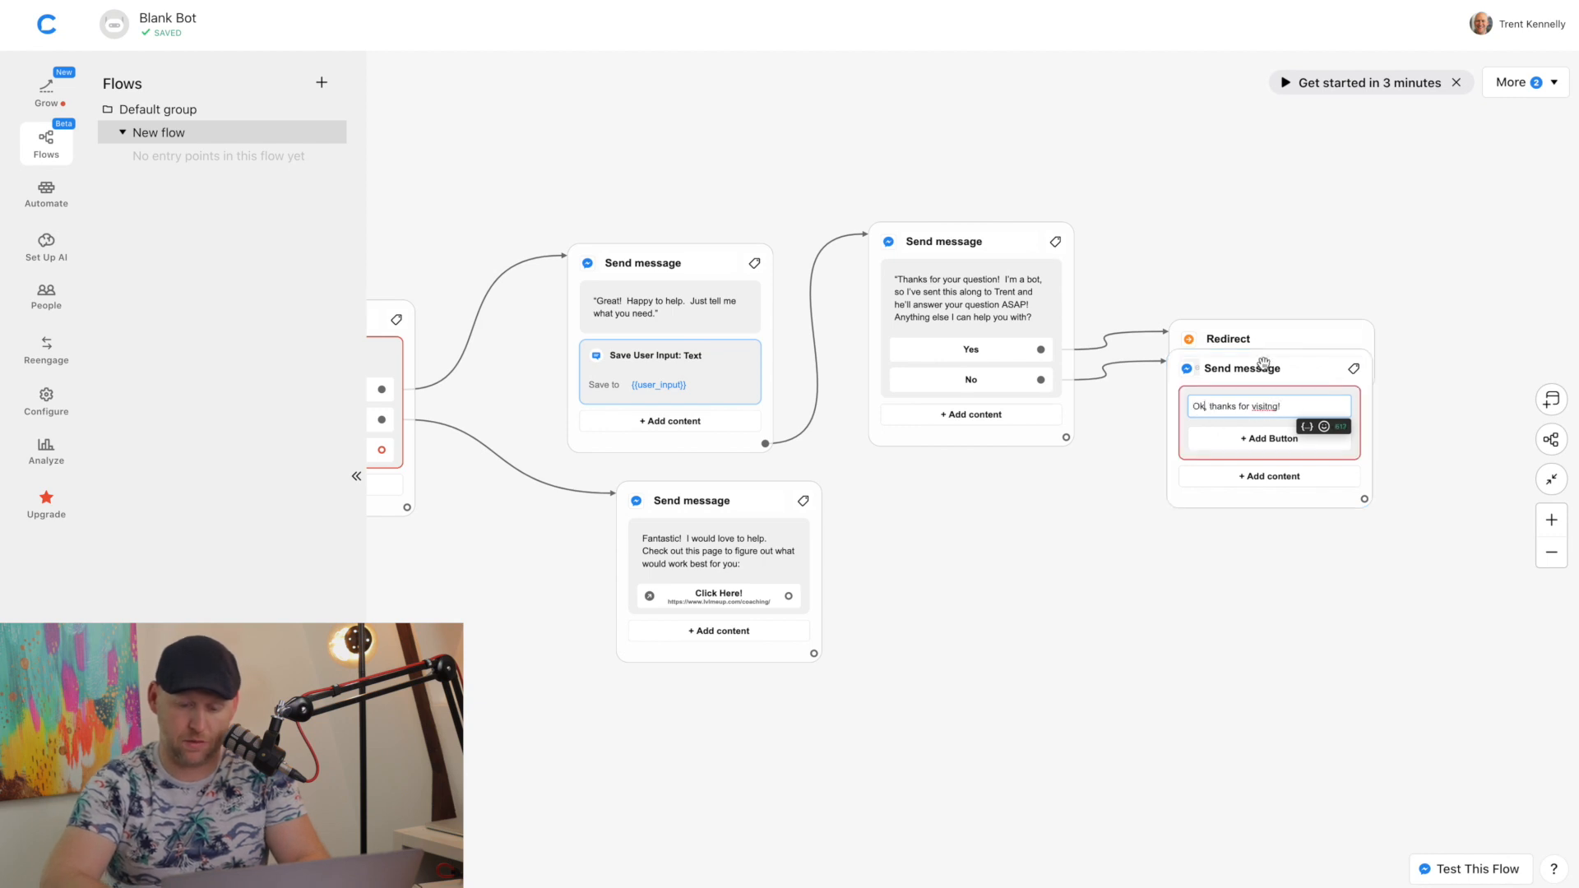
Rearrange the flow so the Redirect, question and coaching blocks are spaced apart, leaving room for the Free Guides branch
{"action": "left_click_drag", "start_coordinate": [1258, 341], "coordinate": [1257, 262]}
{"action": "left_click", "coordinate": [1074, 483]}
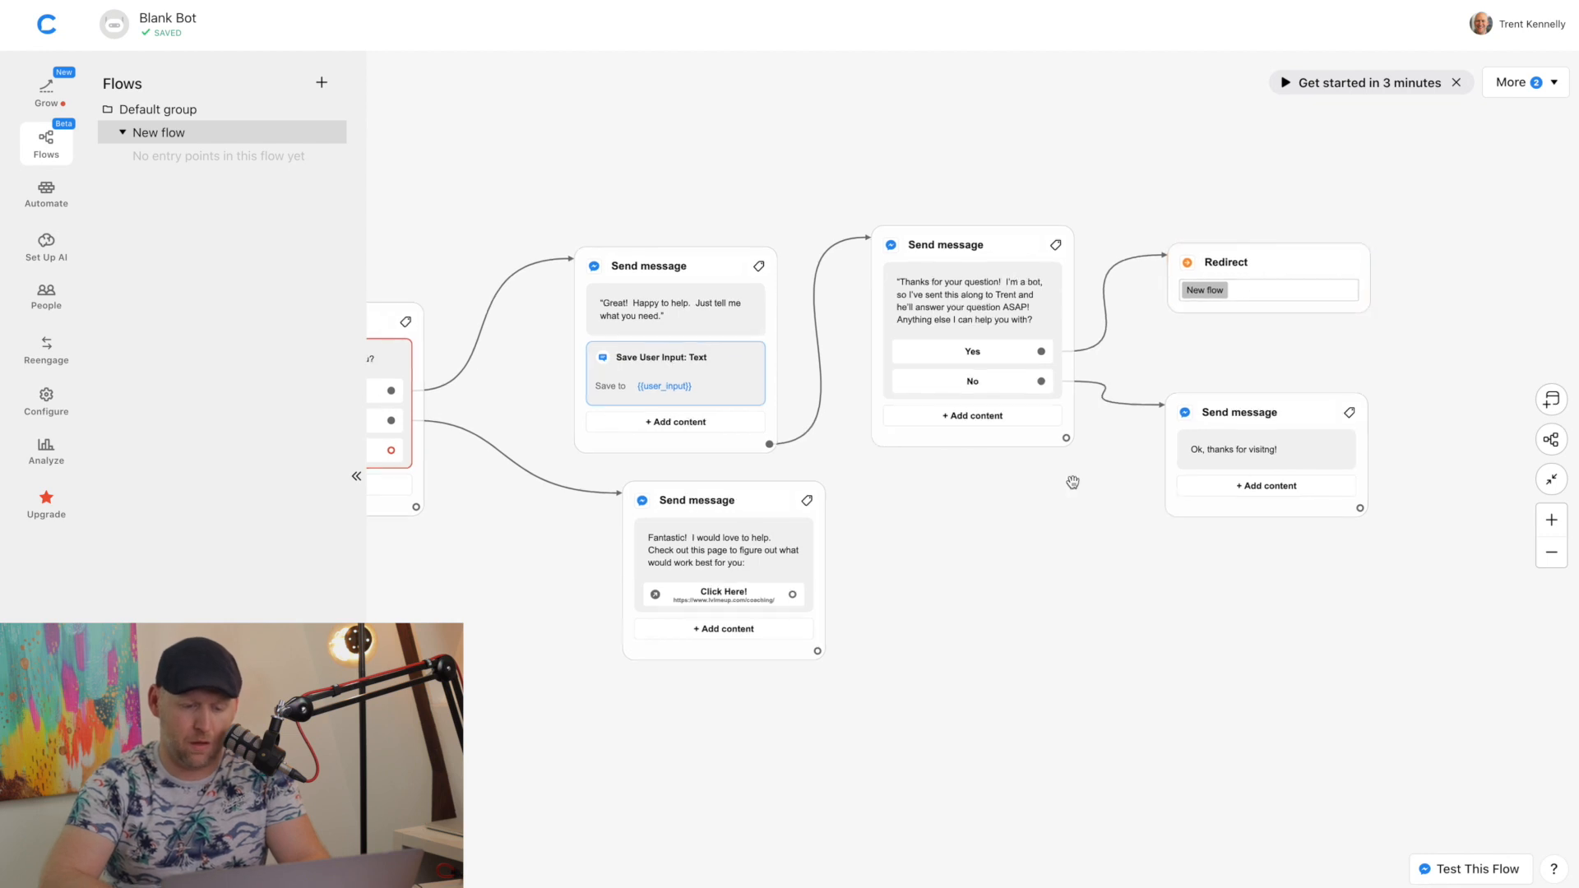
{"action": "scroll", "coordinate": [1074, 482], "scroll_direction": "down", "scroll_amount": 2}
{"action": "scroll", "coordinate": [800, 425], "scroll_direction": "up", "scroll_amount": 1}
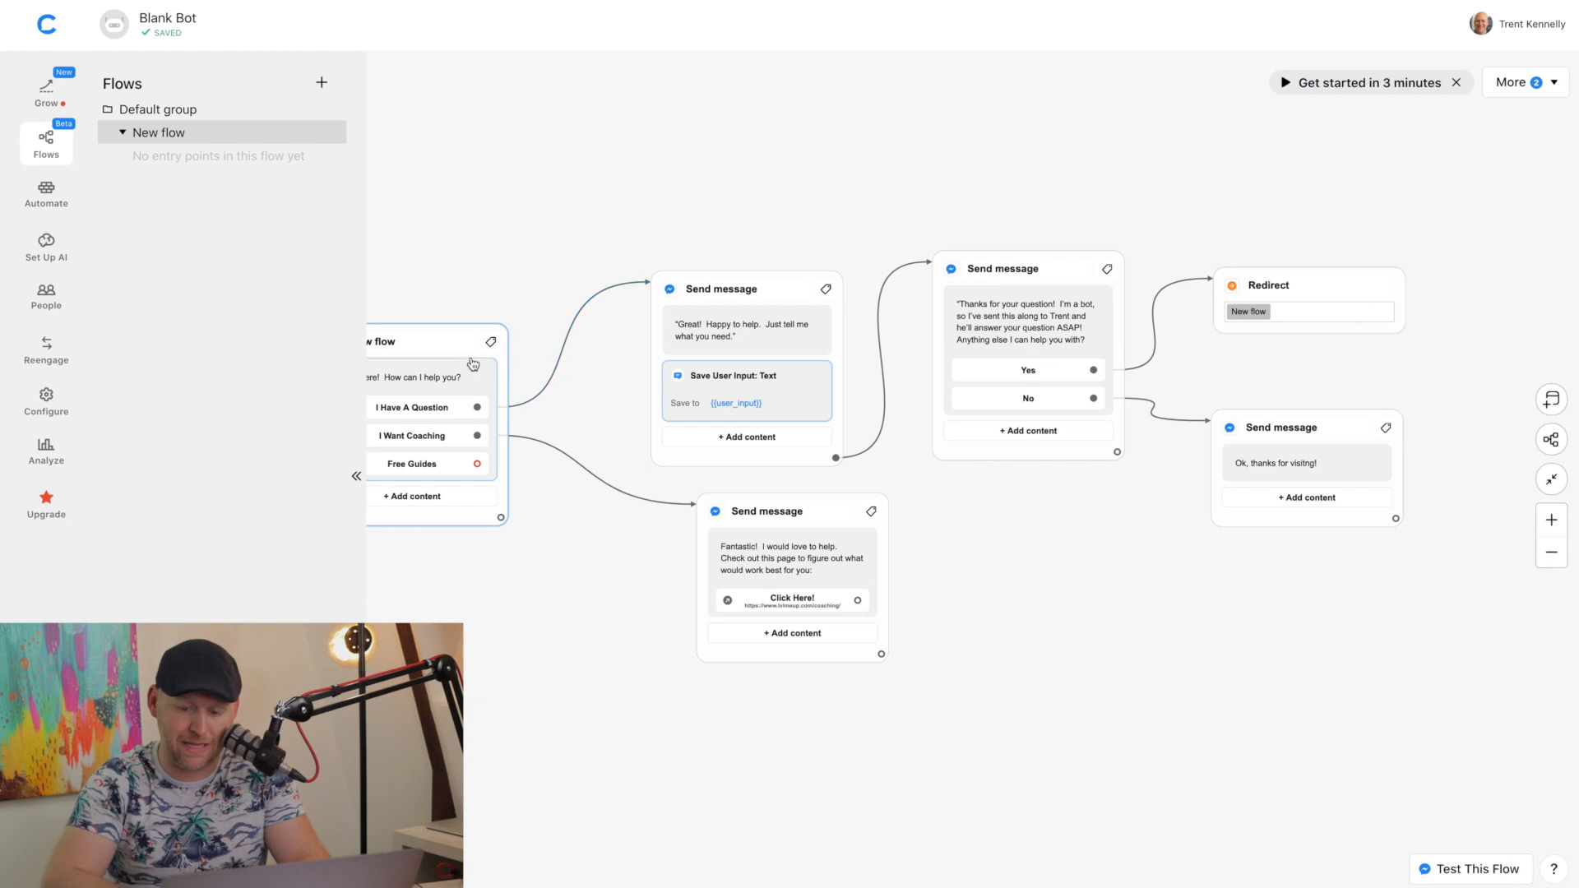
{"action": "left_click_drag", "start_coordinate": [554, 236], "coordinate": [683, 190]}
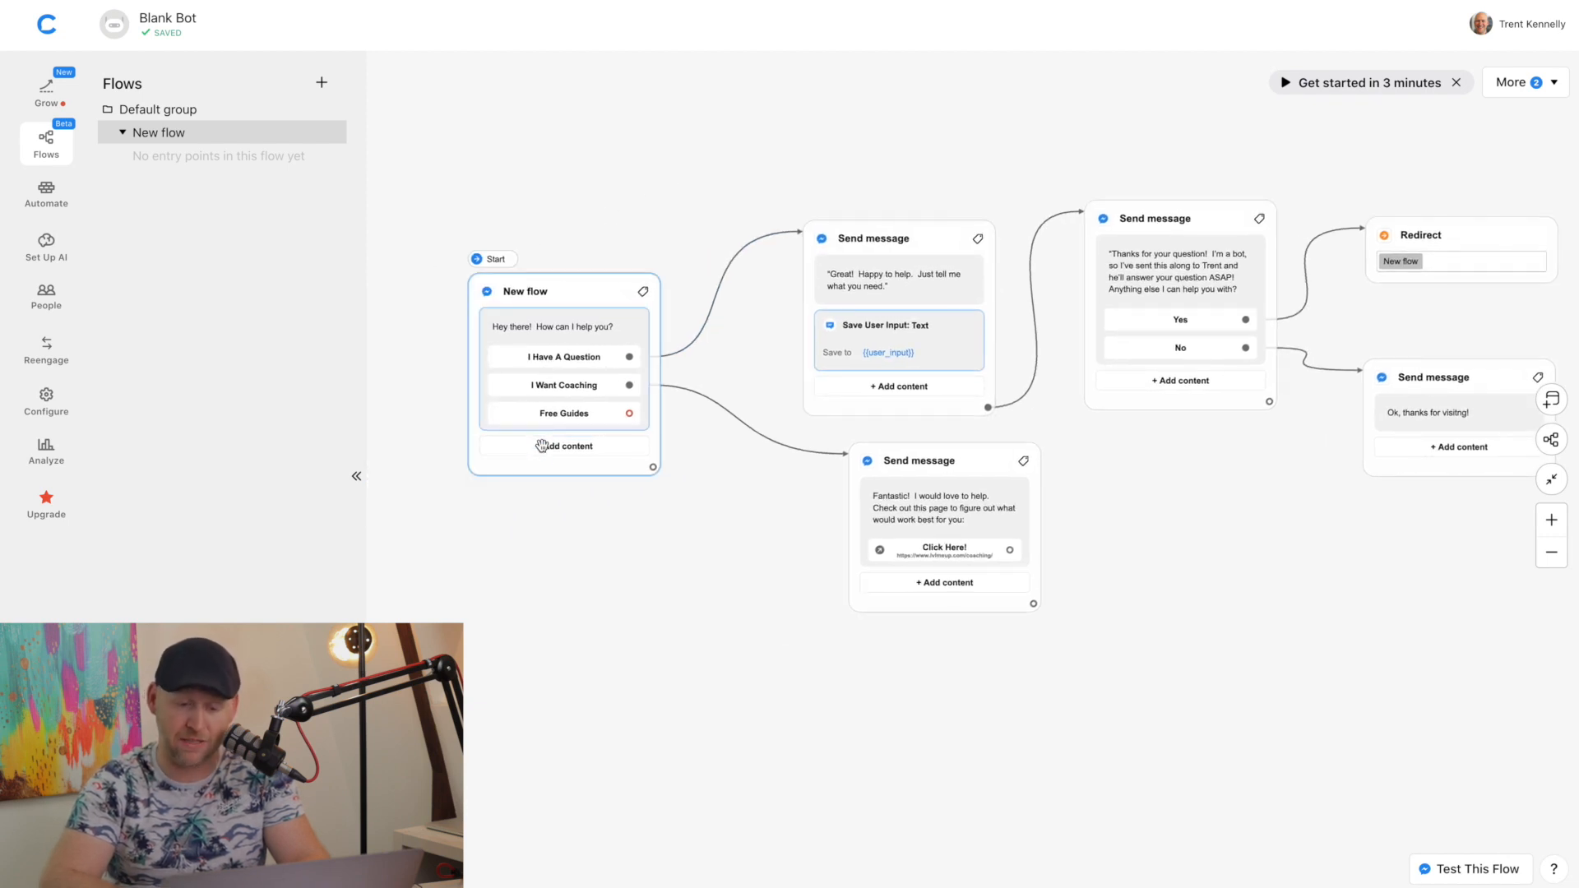
{"action": "left_click", "coordinate": [905, 225]}
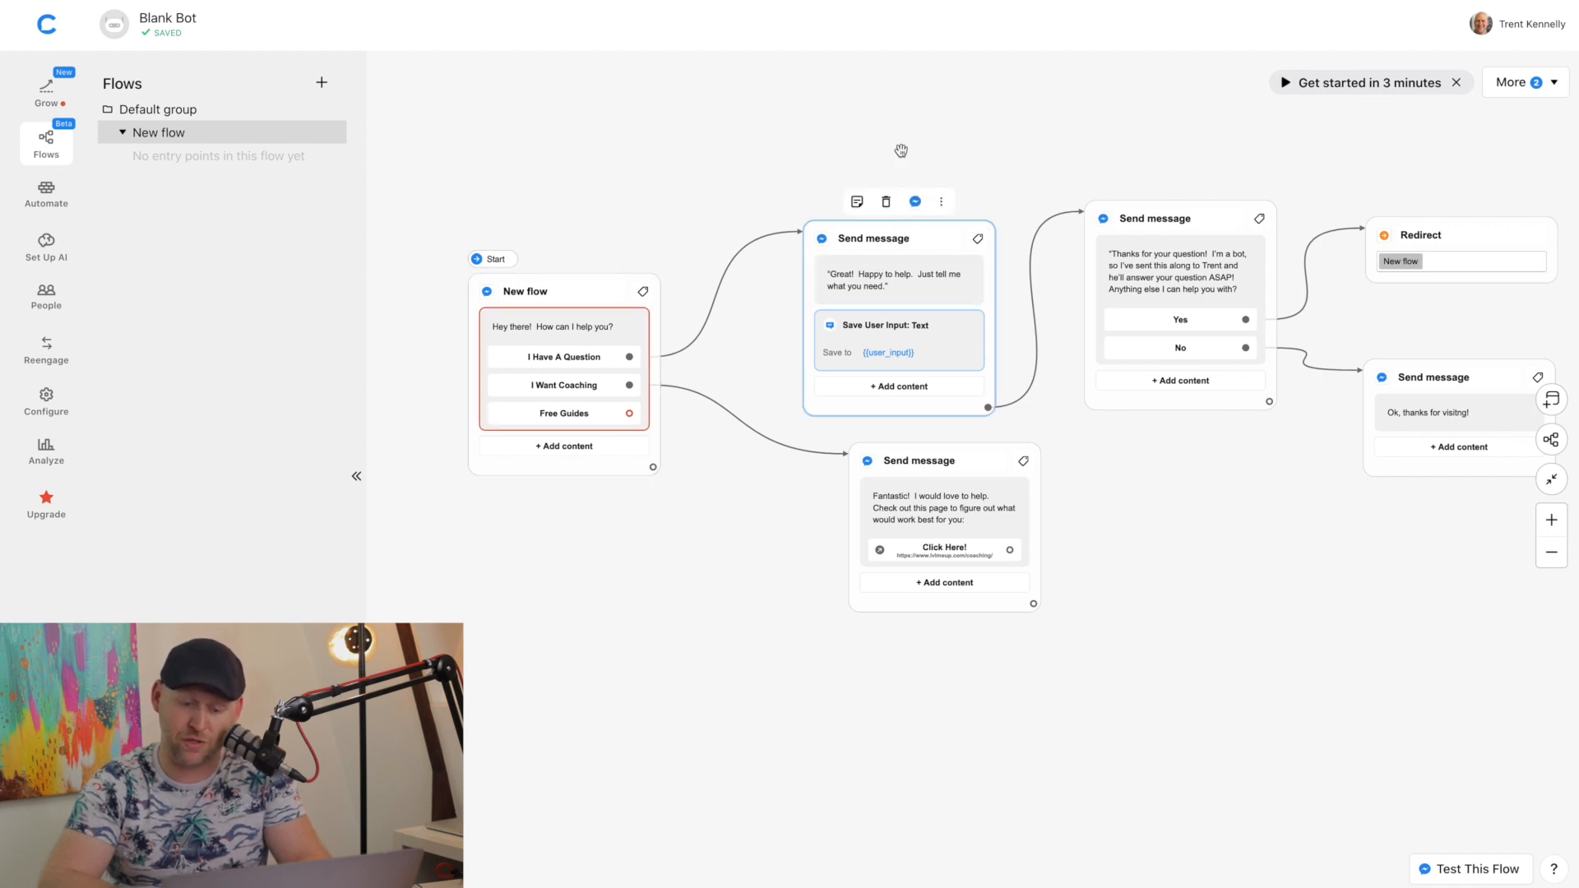
{"action": "left_click_drag", "start_coordinate": [902, 151], "coordinate": [901, 149]}
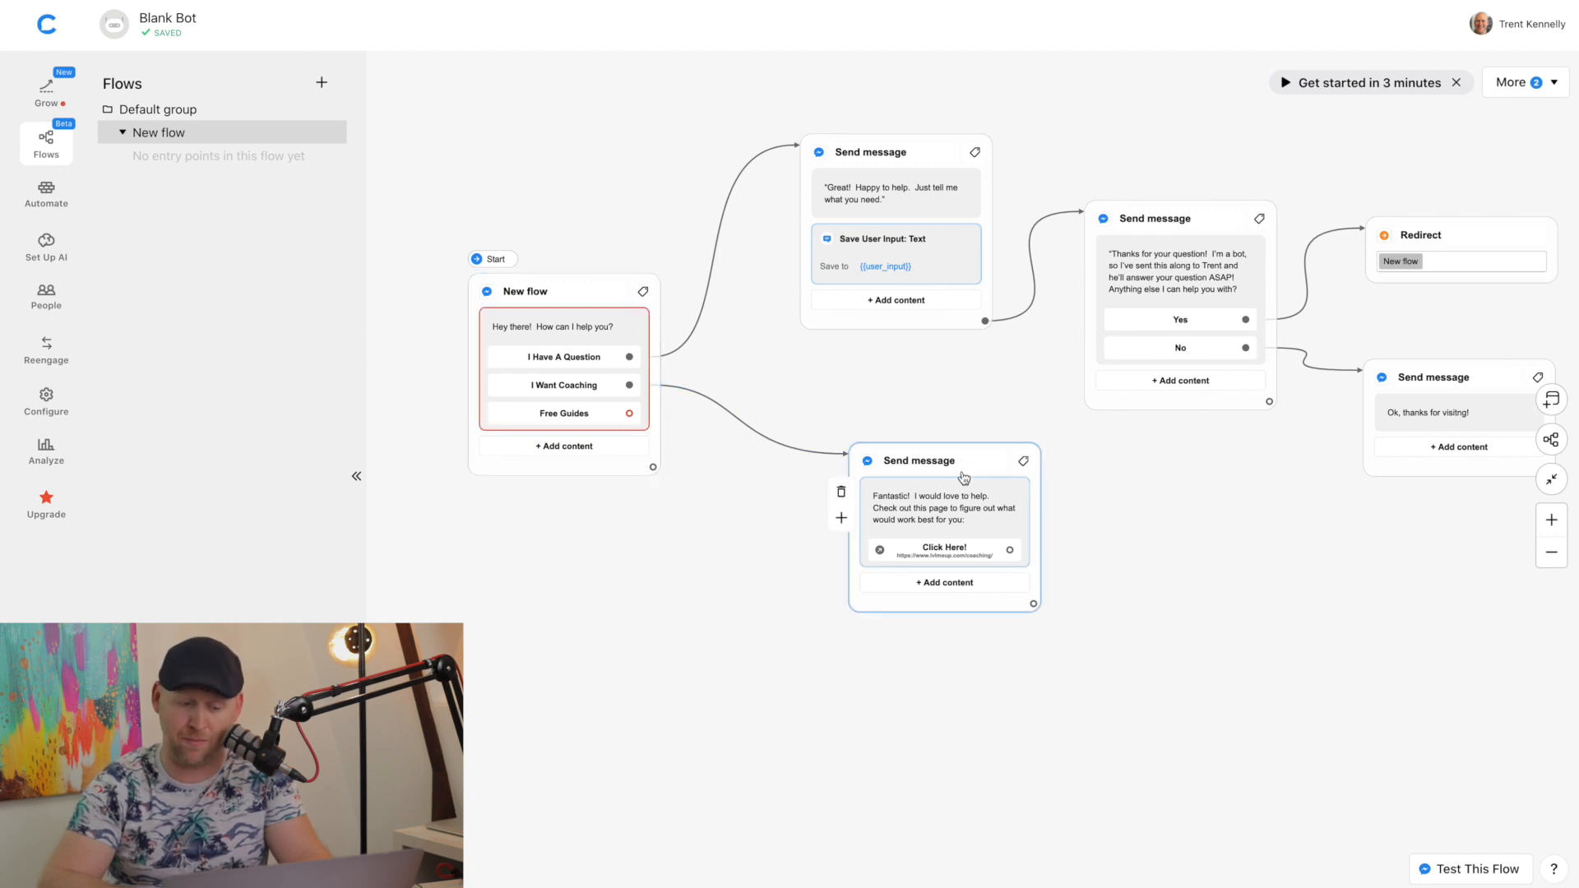
{"action": "left_click_drag", "start_coordinate": [988, 422], "coordinate": [999, 385]}
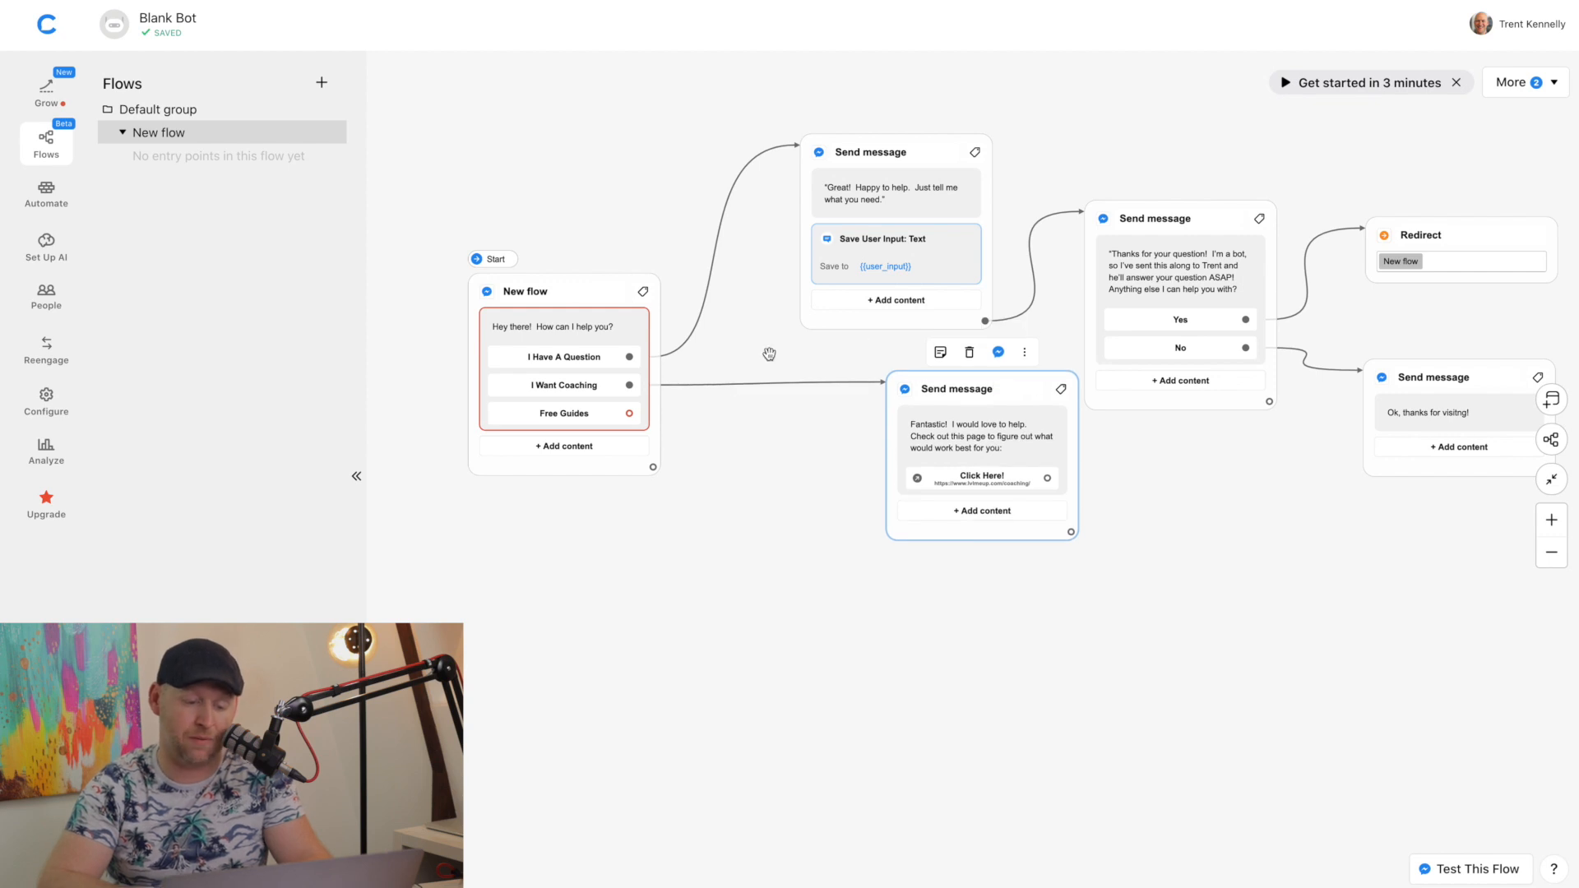
{"action": "left_click", "coordinate": [687, 447]}
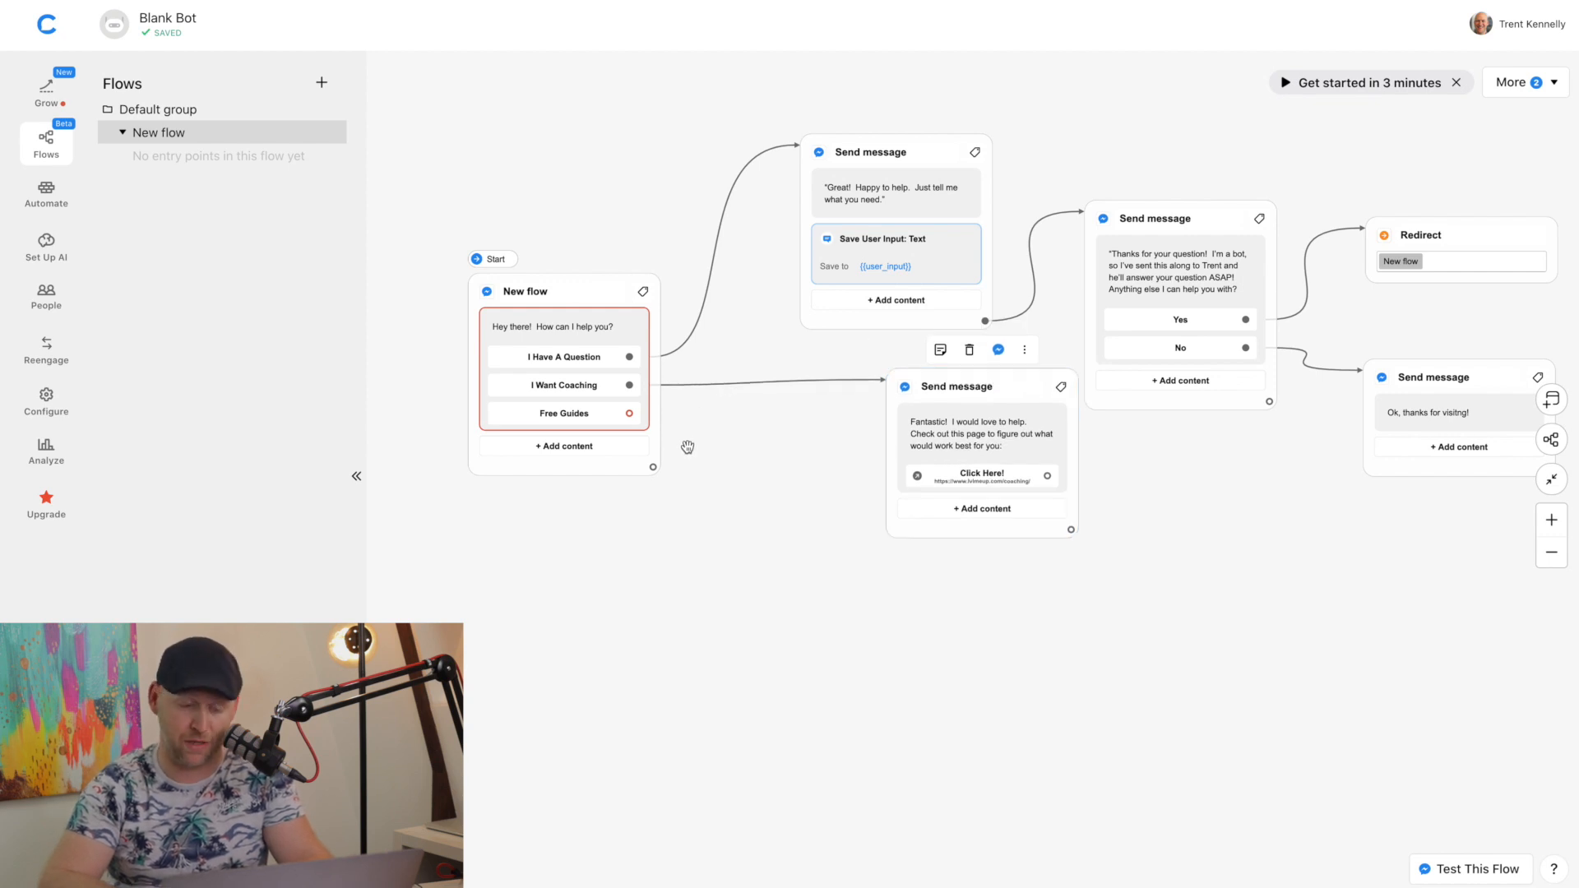
Link Free Guides to a new message reading "Sounds good! What are you interested in?", copied from the mind map
{"action": "left_click", "coordinate": [631, 416]}
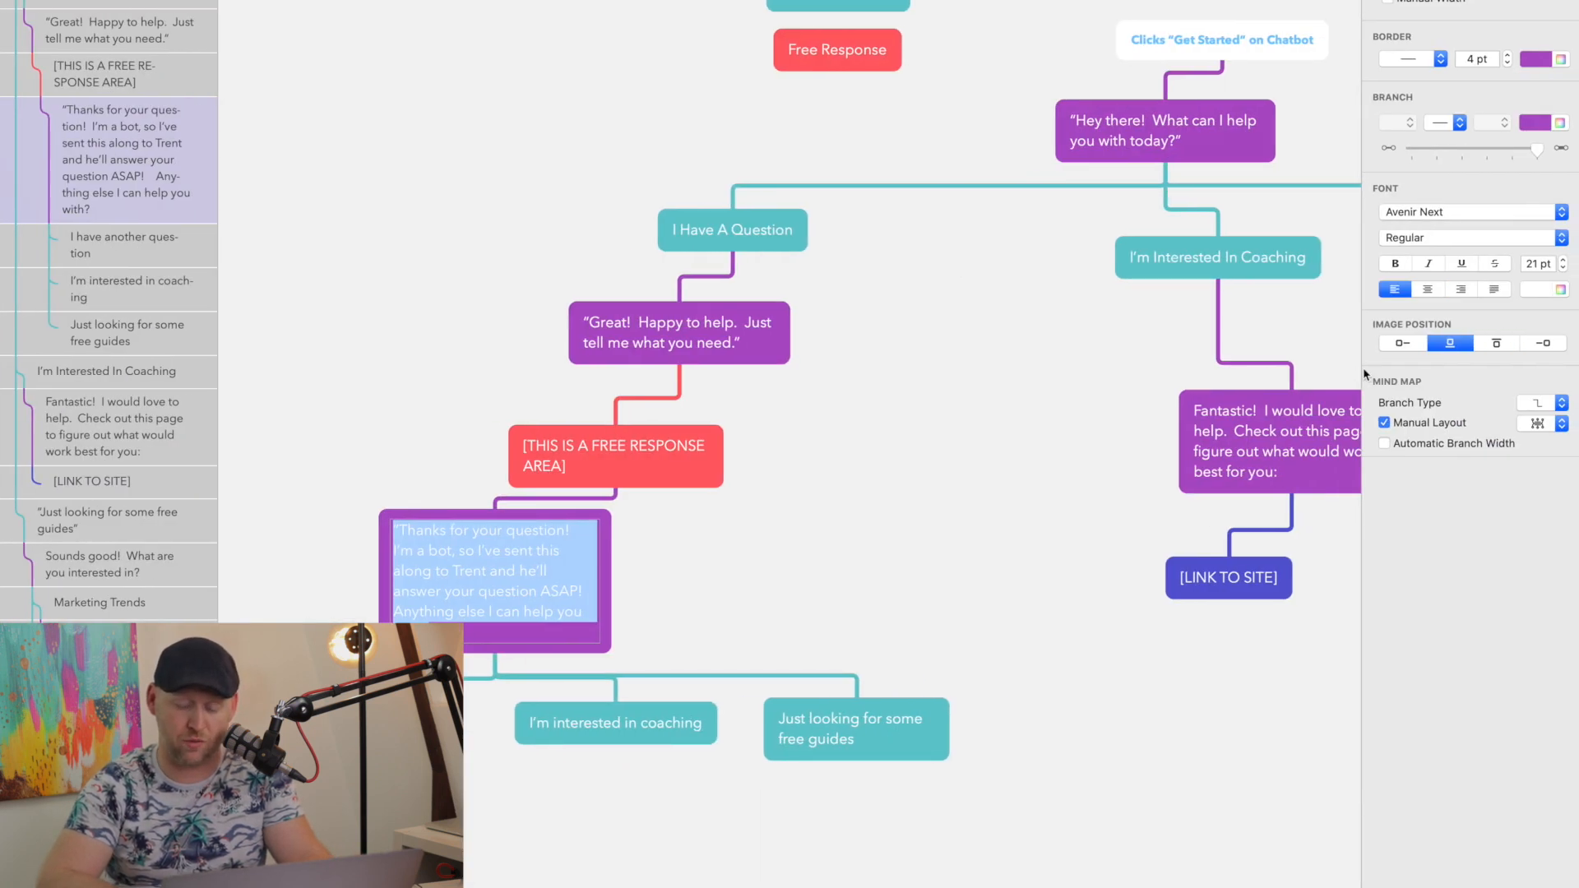
{"action": "scroll", "coordinate": [1099, 428], "scroll_direction": "right", "scroll_amount": 15}
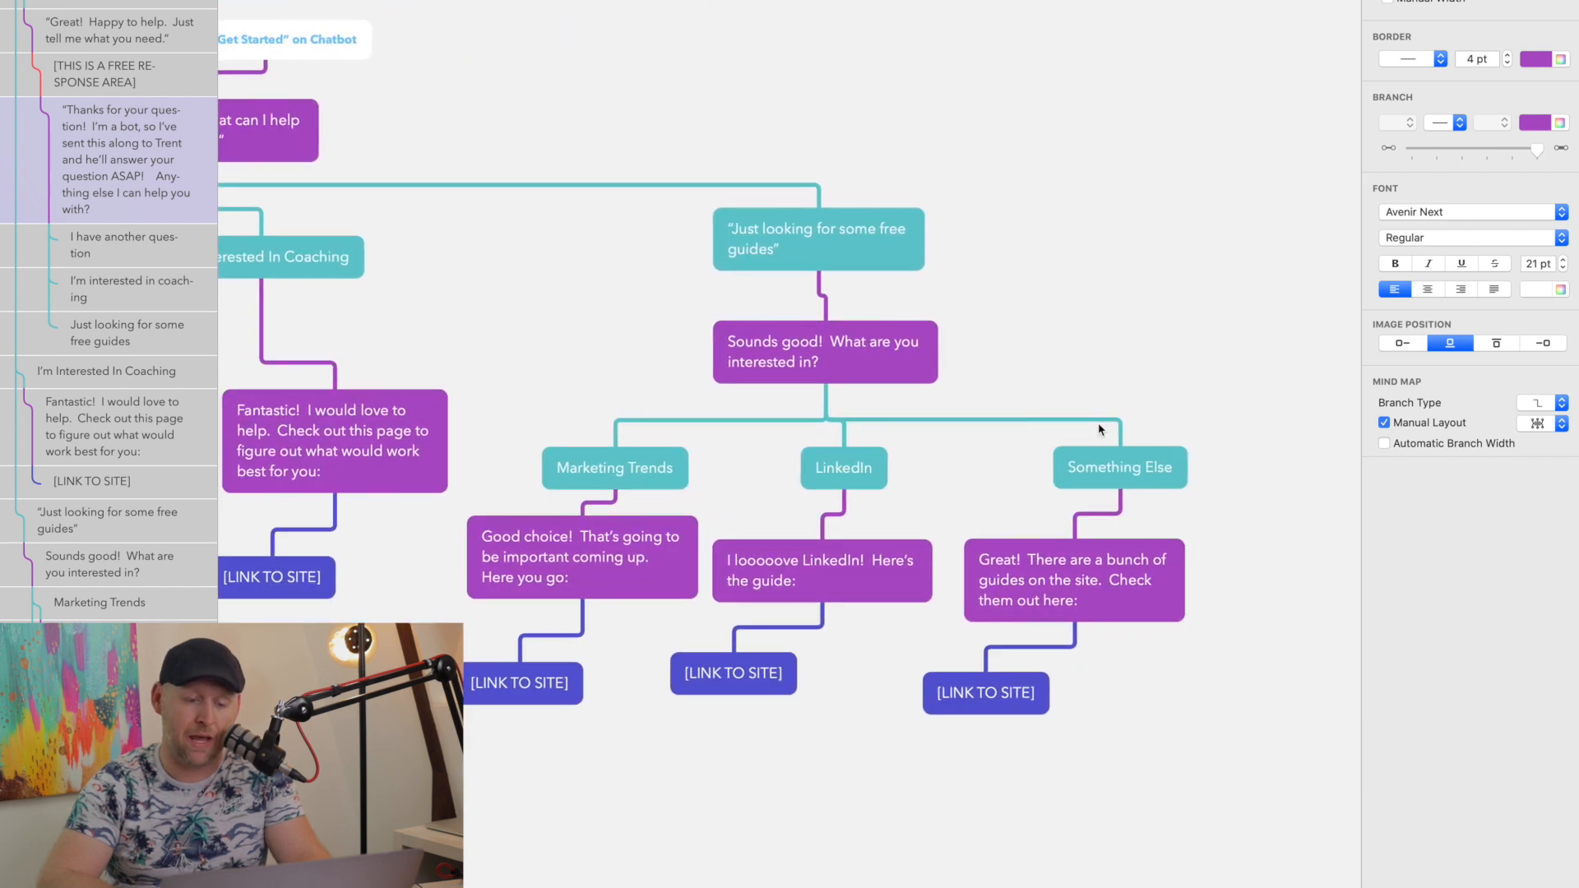
{"action": "left_click", "coordinate": [738, 347]}
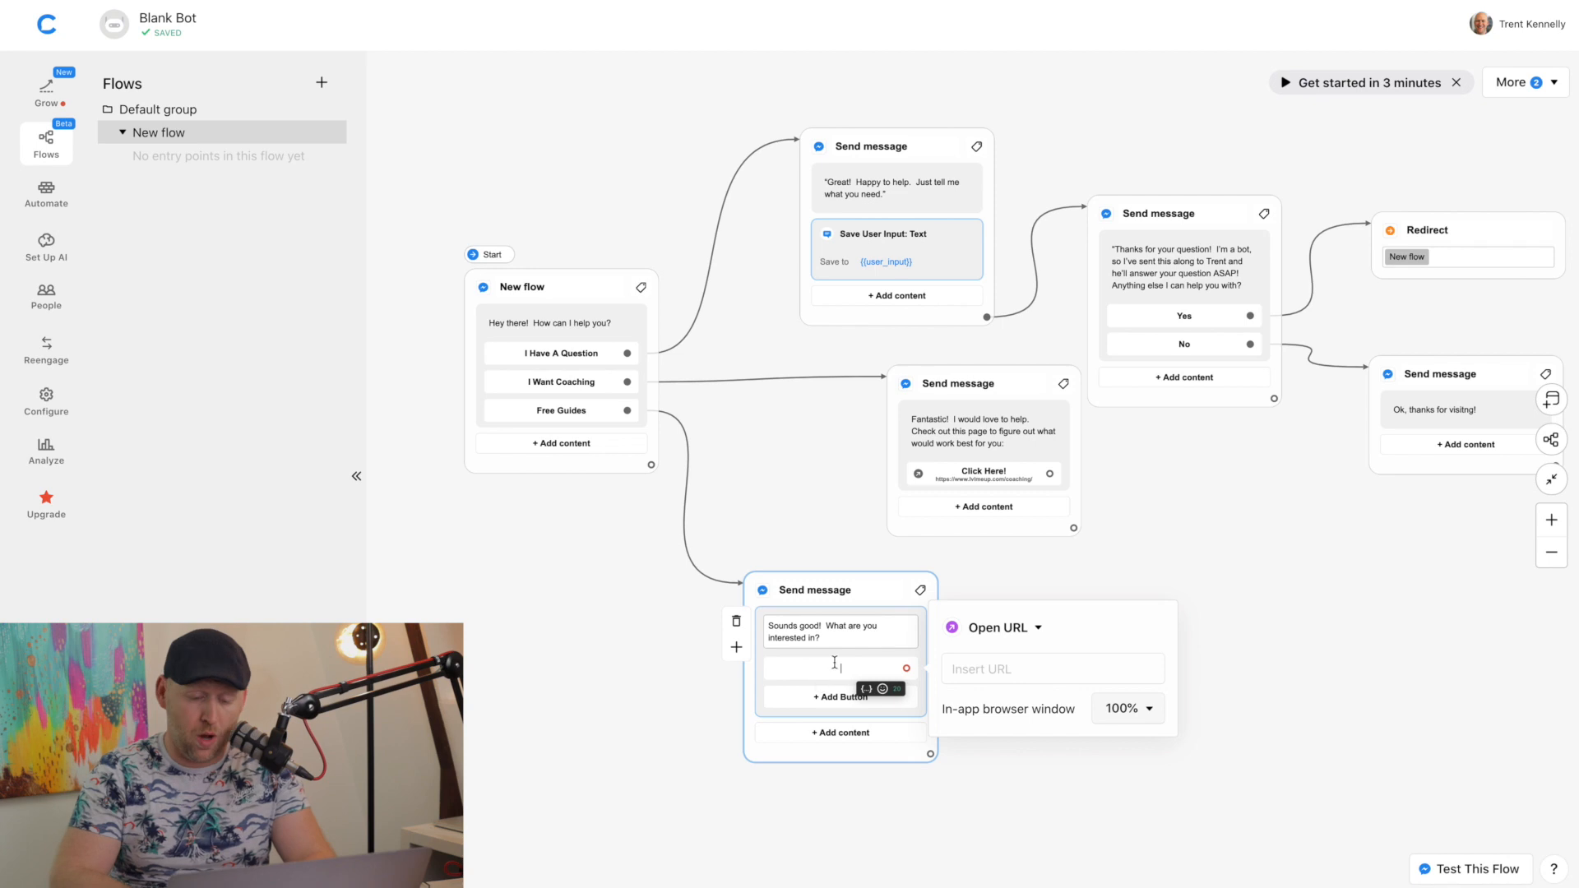
Add three buttons to the "What are you interested in?" message: "Marketing Trends", "LinkedIn Guide" and "Something Elsie"
{"action": "type", "text": "Mar"}
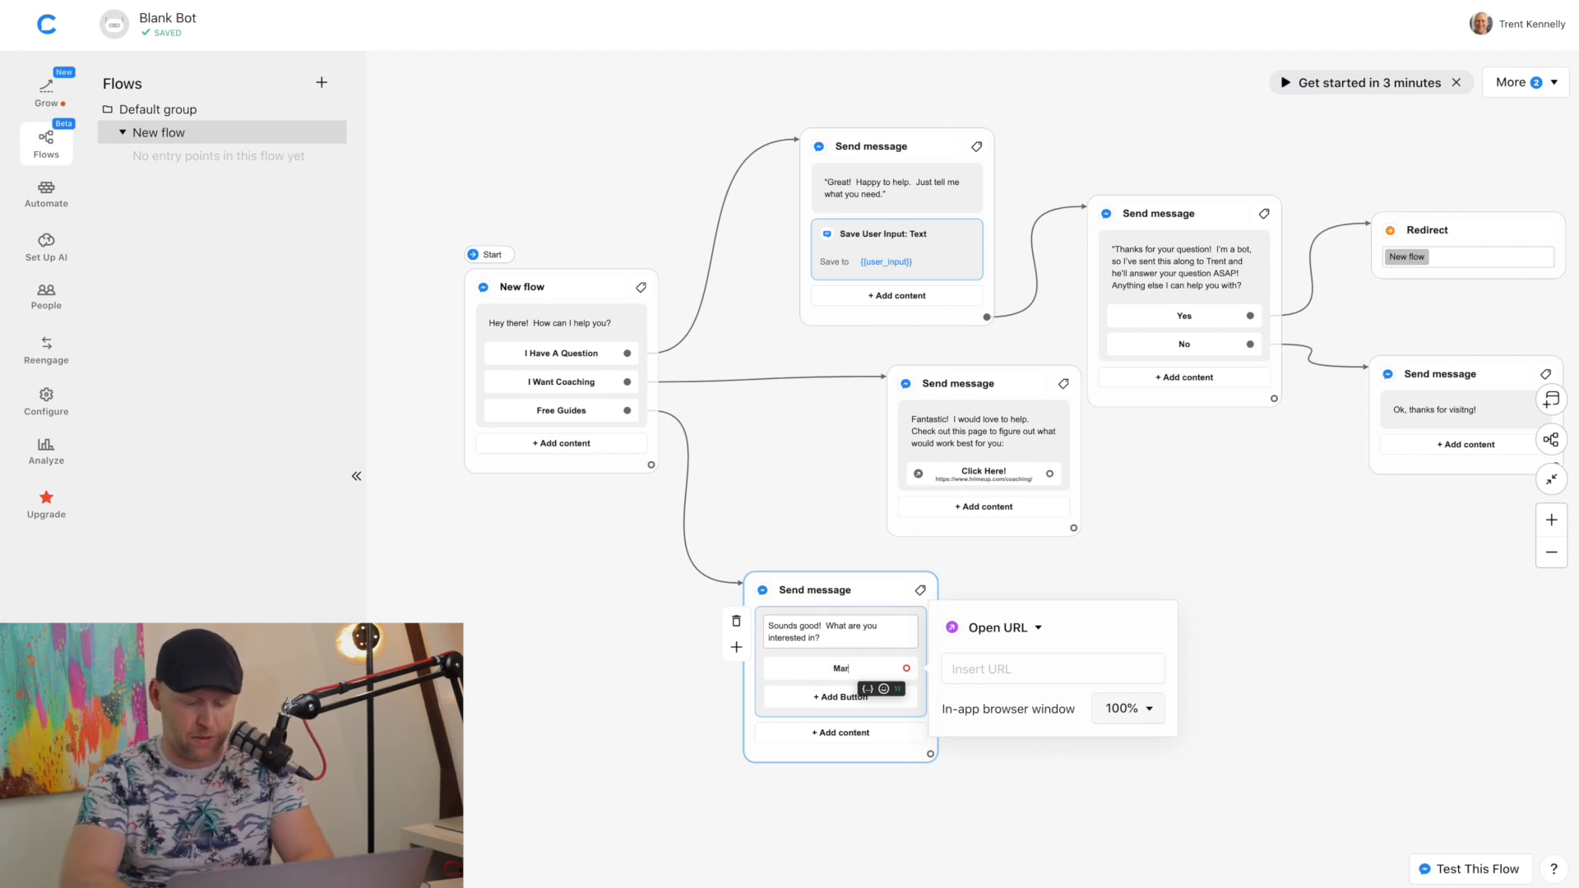
{"action": "type", "text": "keting Trends"}
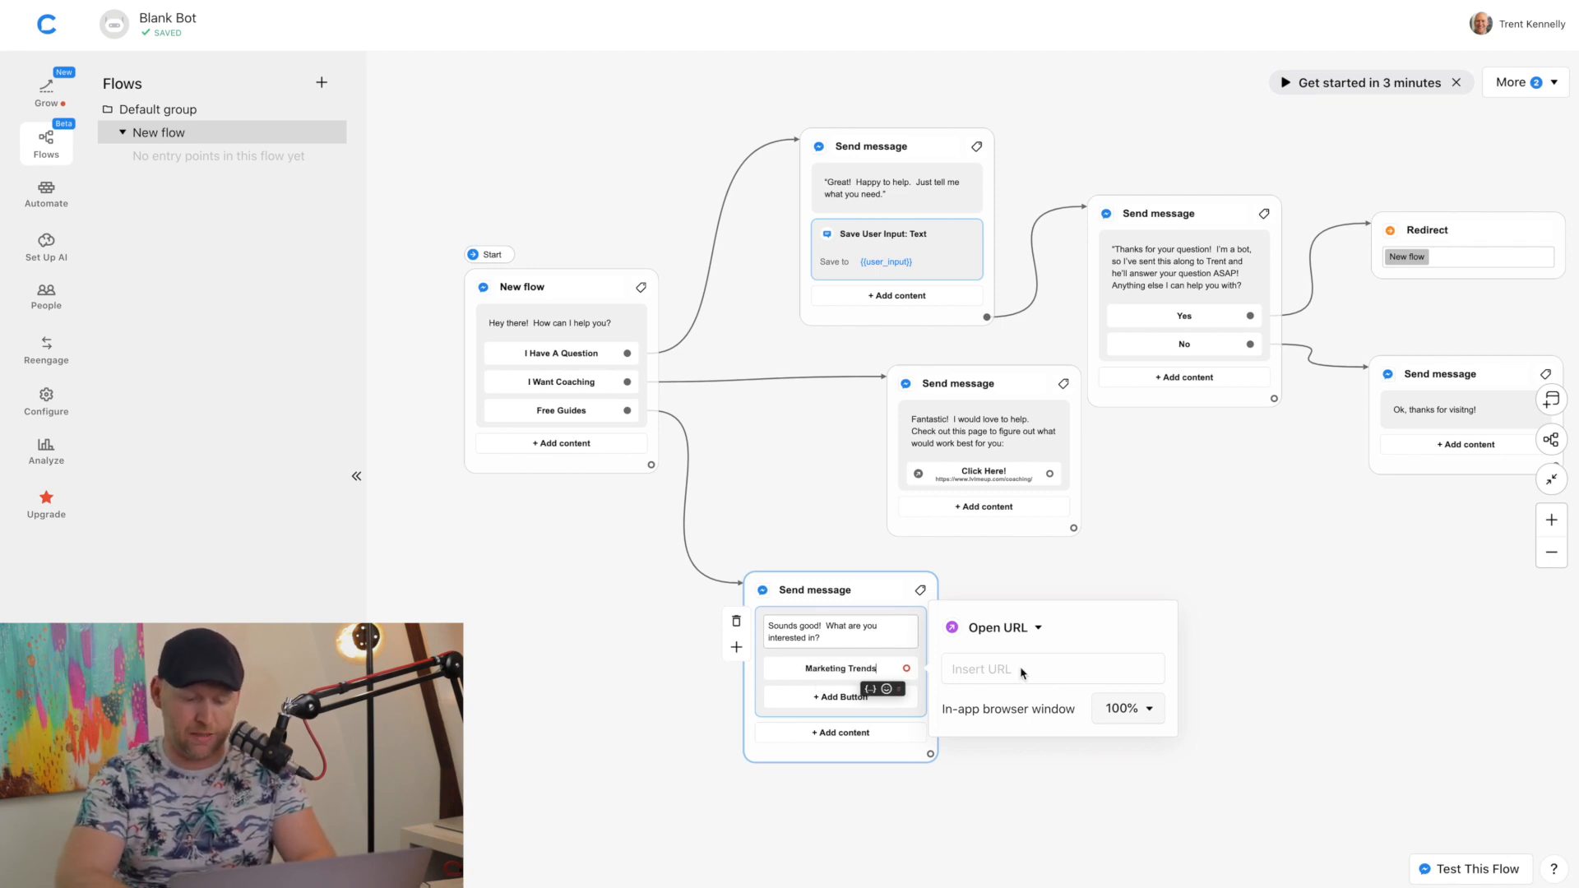
{"action": "left_click", "coordinate": [860, 691]}
{"action": "type", "text": "Linked"}
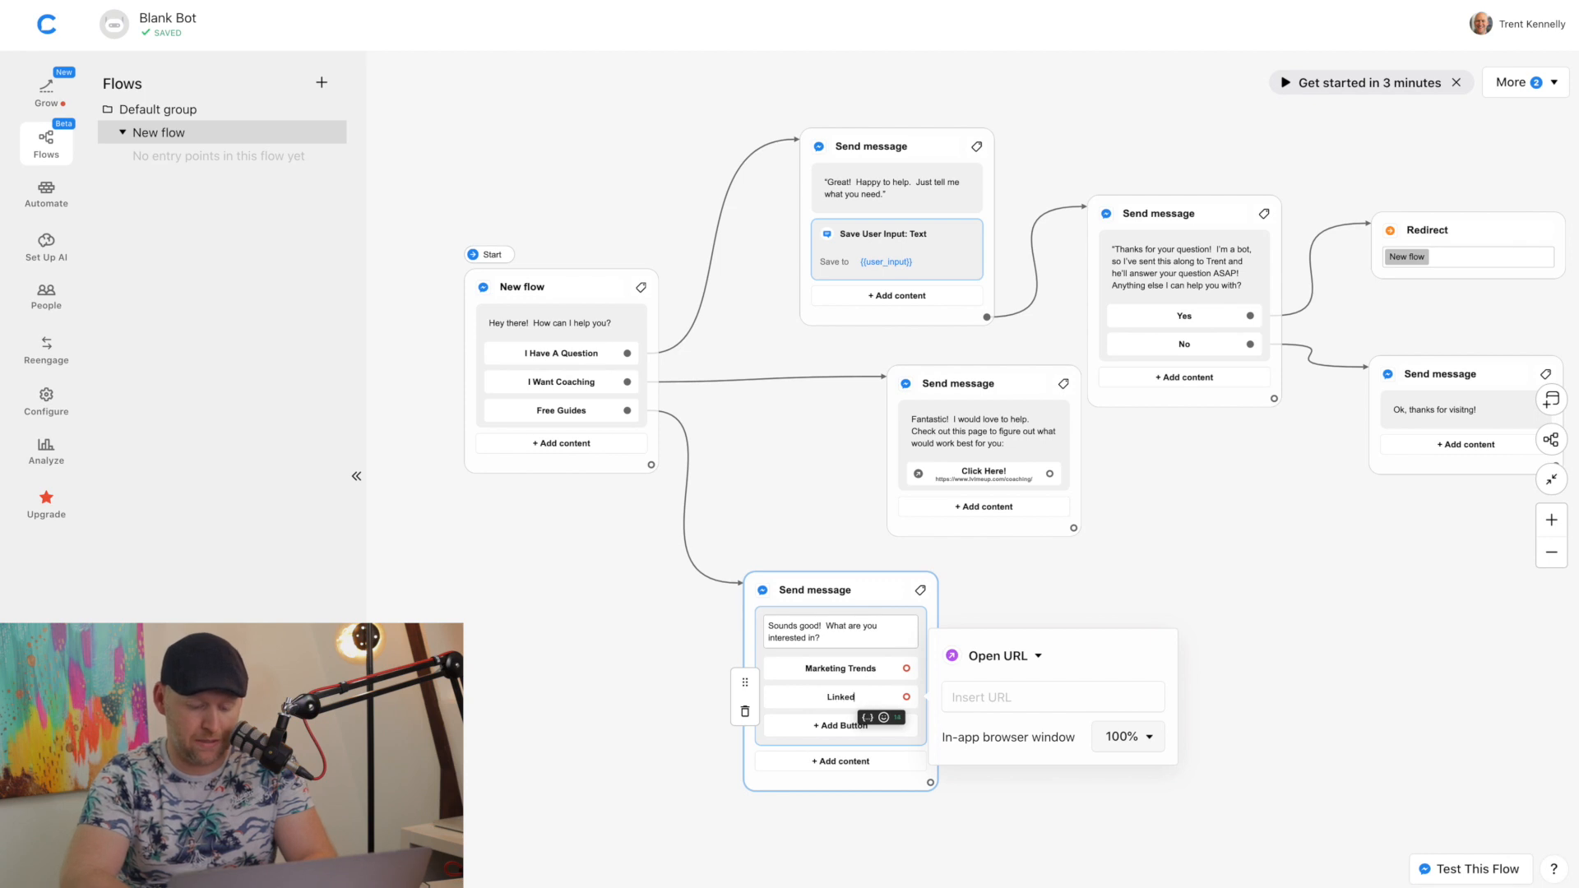
{"action": "type", "text": "In Guide"}
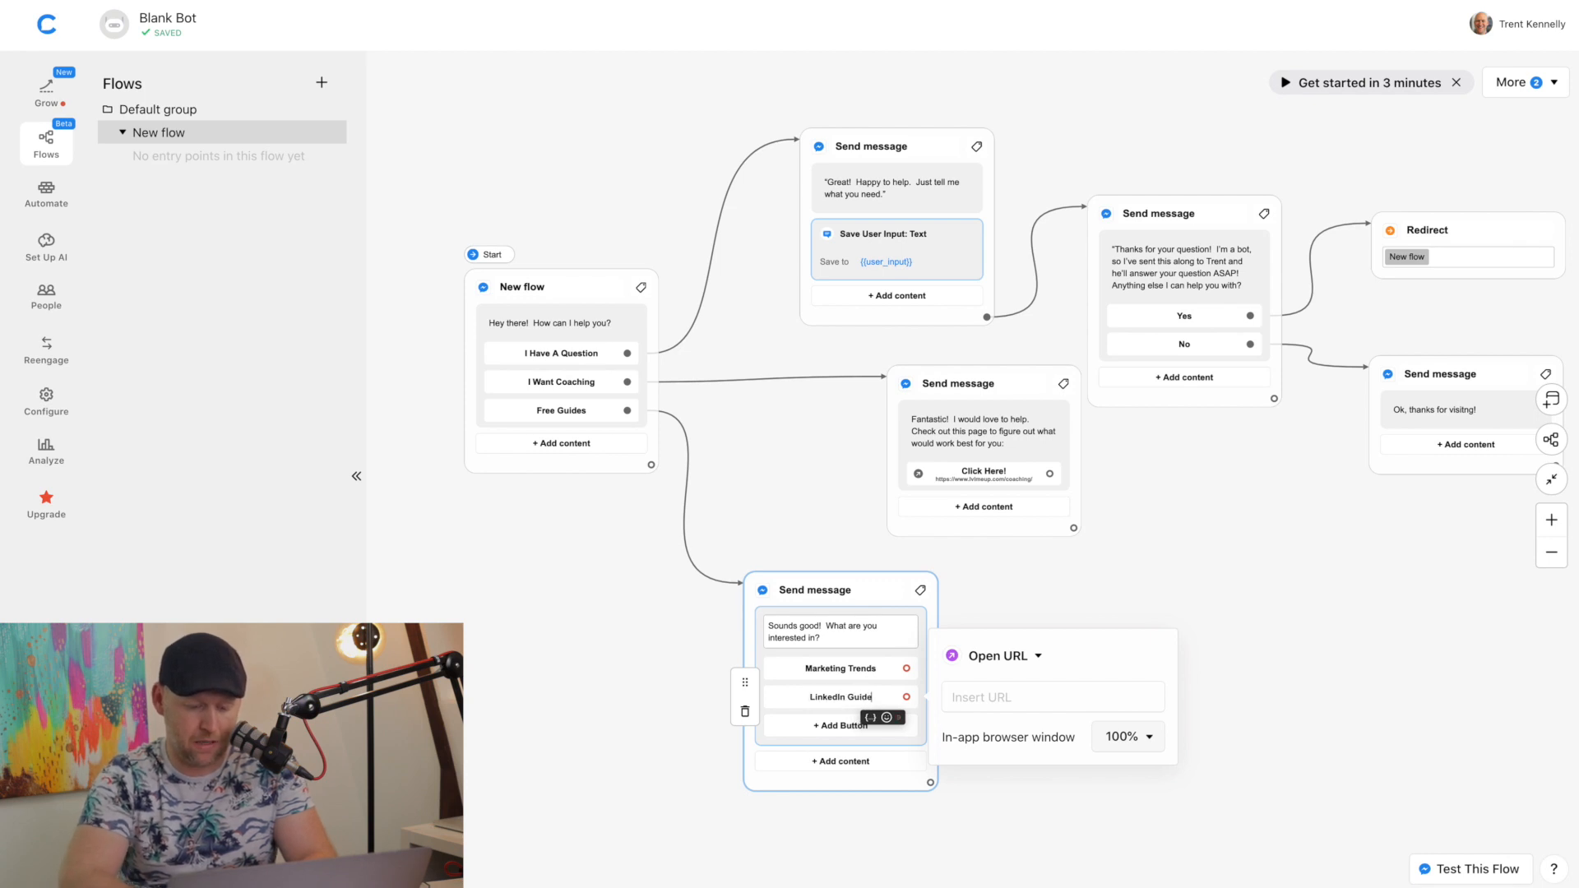
{"action": "left_click", "coordinate": [836, 739]}
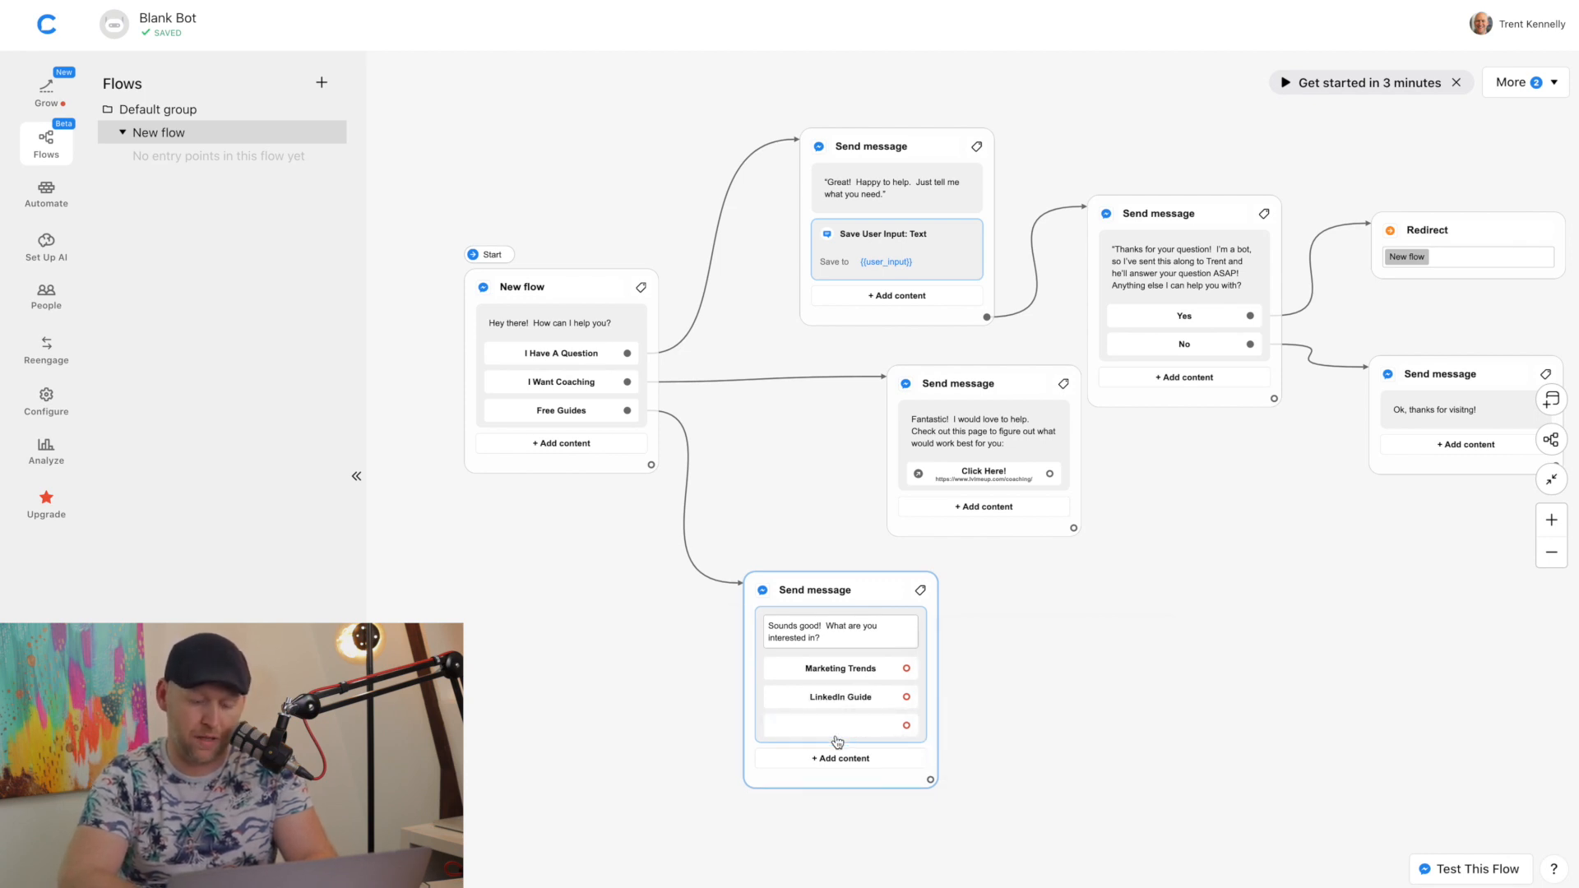
{"action": "type", "text": "Somet"}
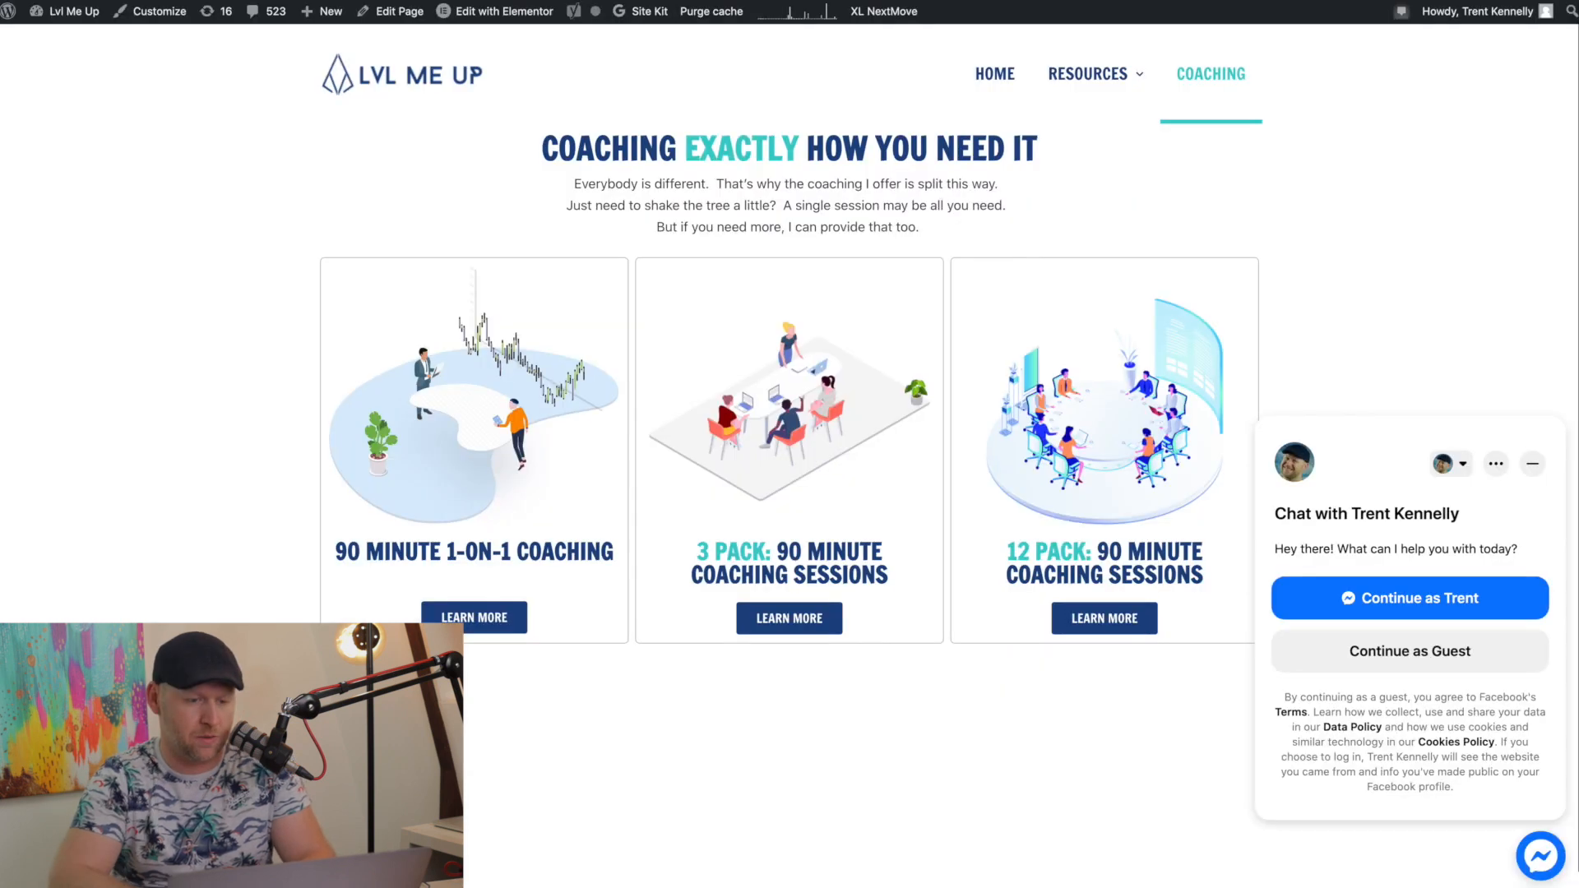
Switch to the LVL ME UP website and look through the guides offered under its resources
{"action": "mouse_move", "coordinate": [1097, 81]}
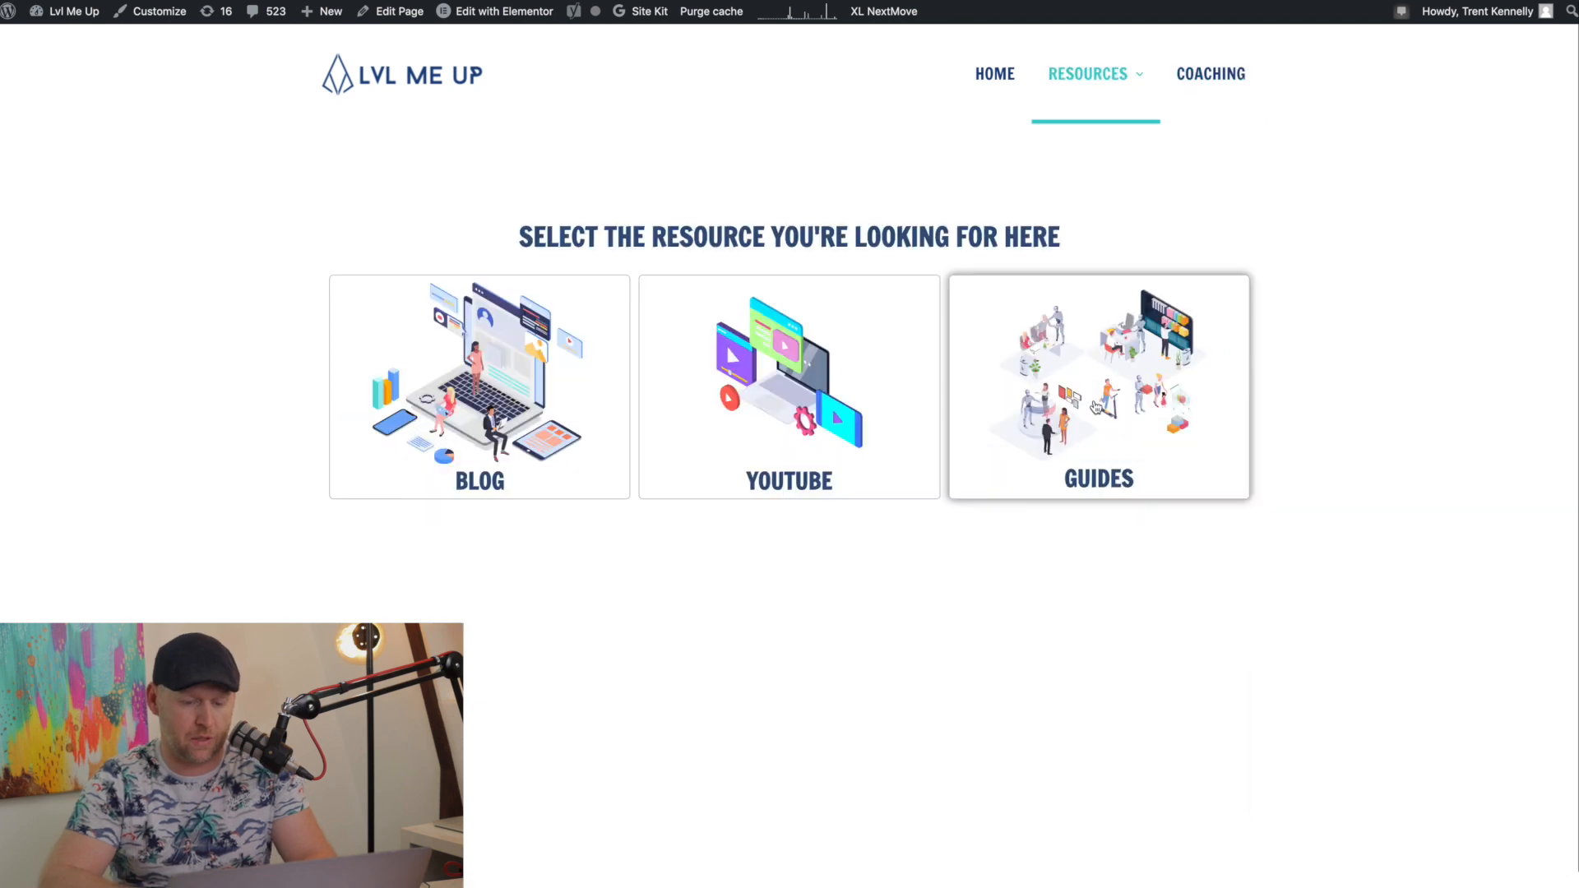
{"action": "left_click", "coordinate": [1095, 406]}
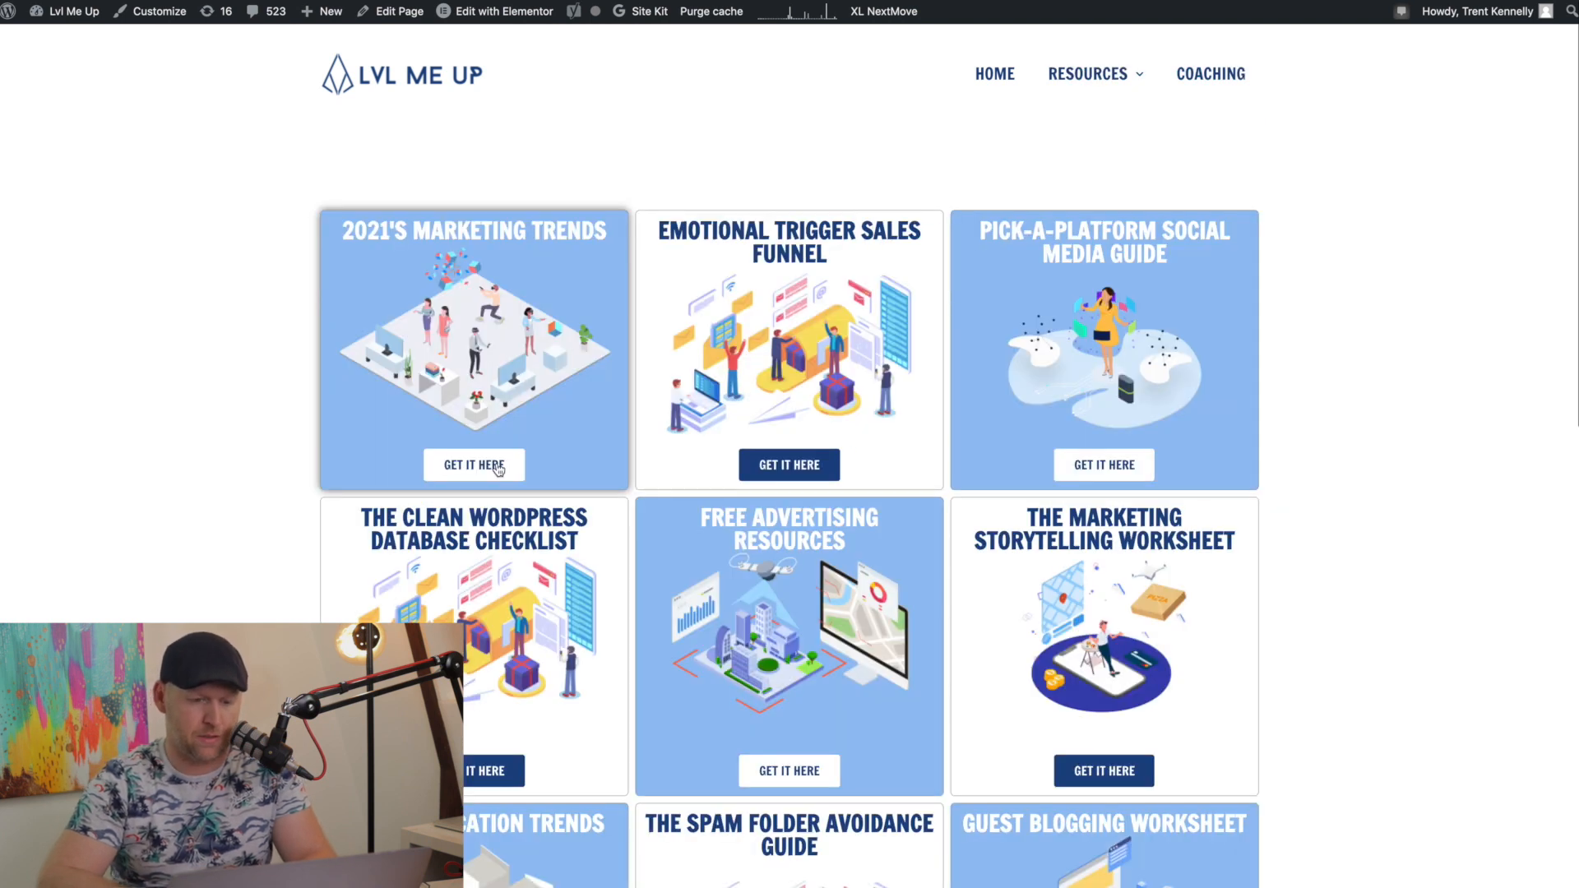
{"action": "scroll", "coordinate": [823, 464], "scroll_direction": "down", "scroll_amount": 8}
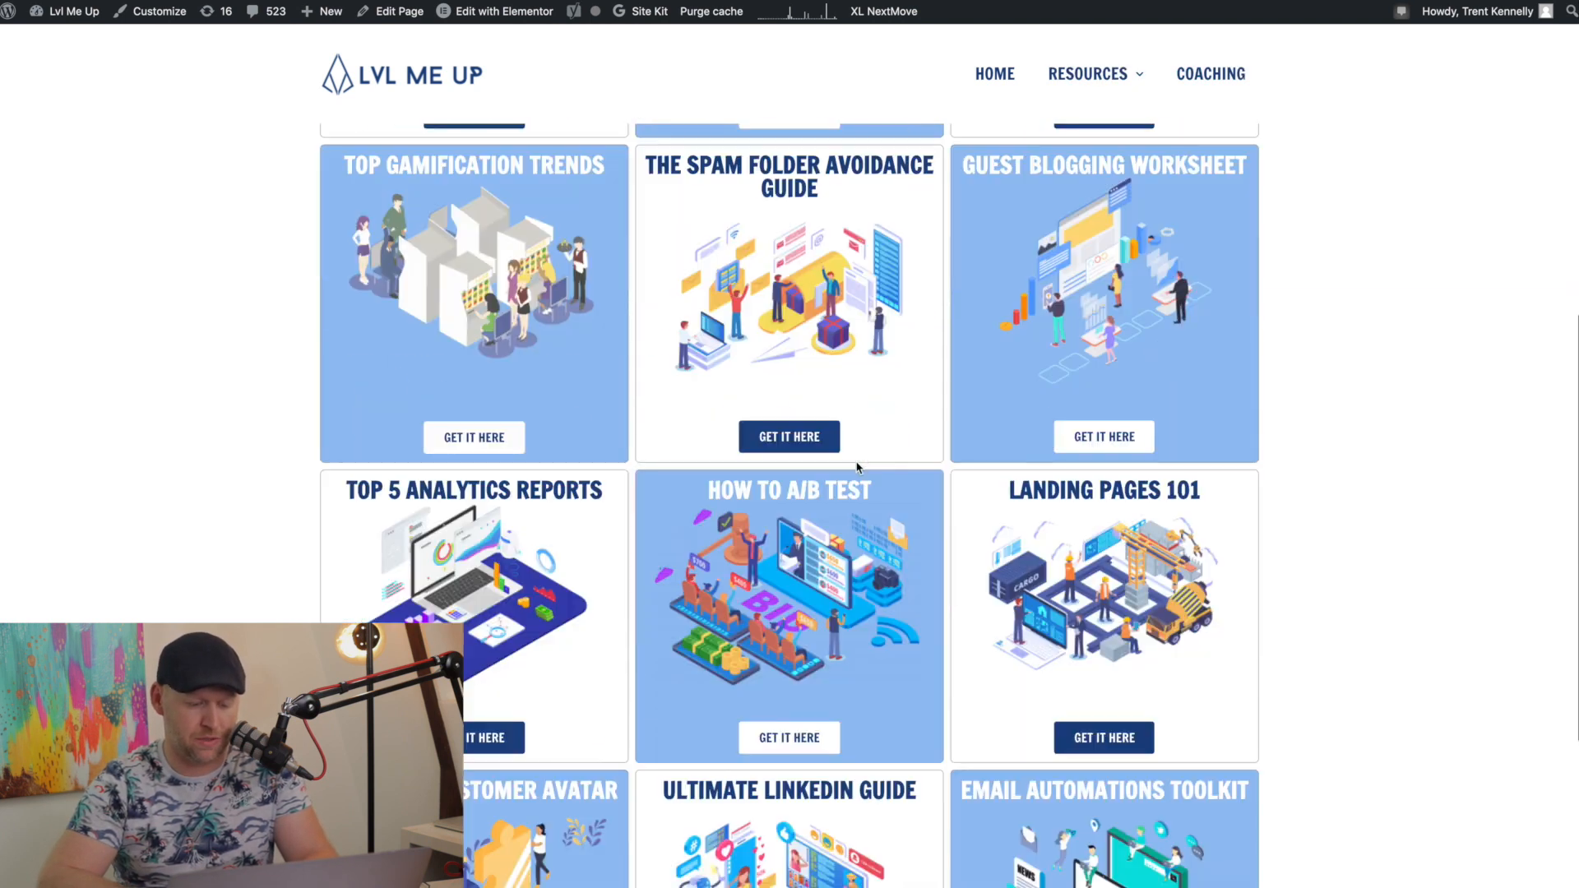
{"action": "scroll", "coordinate": [856, 467], "scroll_direction": "down", "scroll_amount": 4}
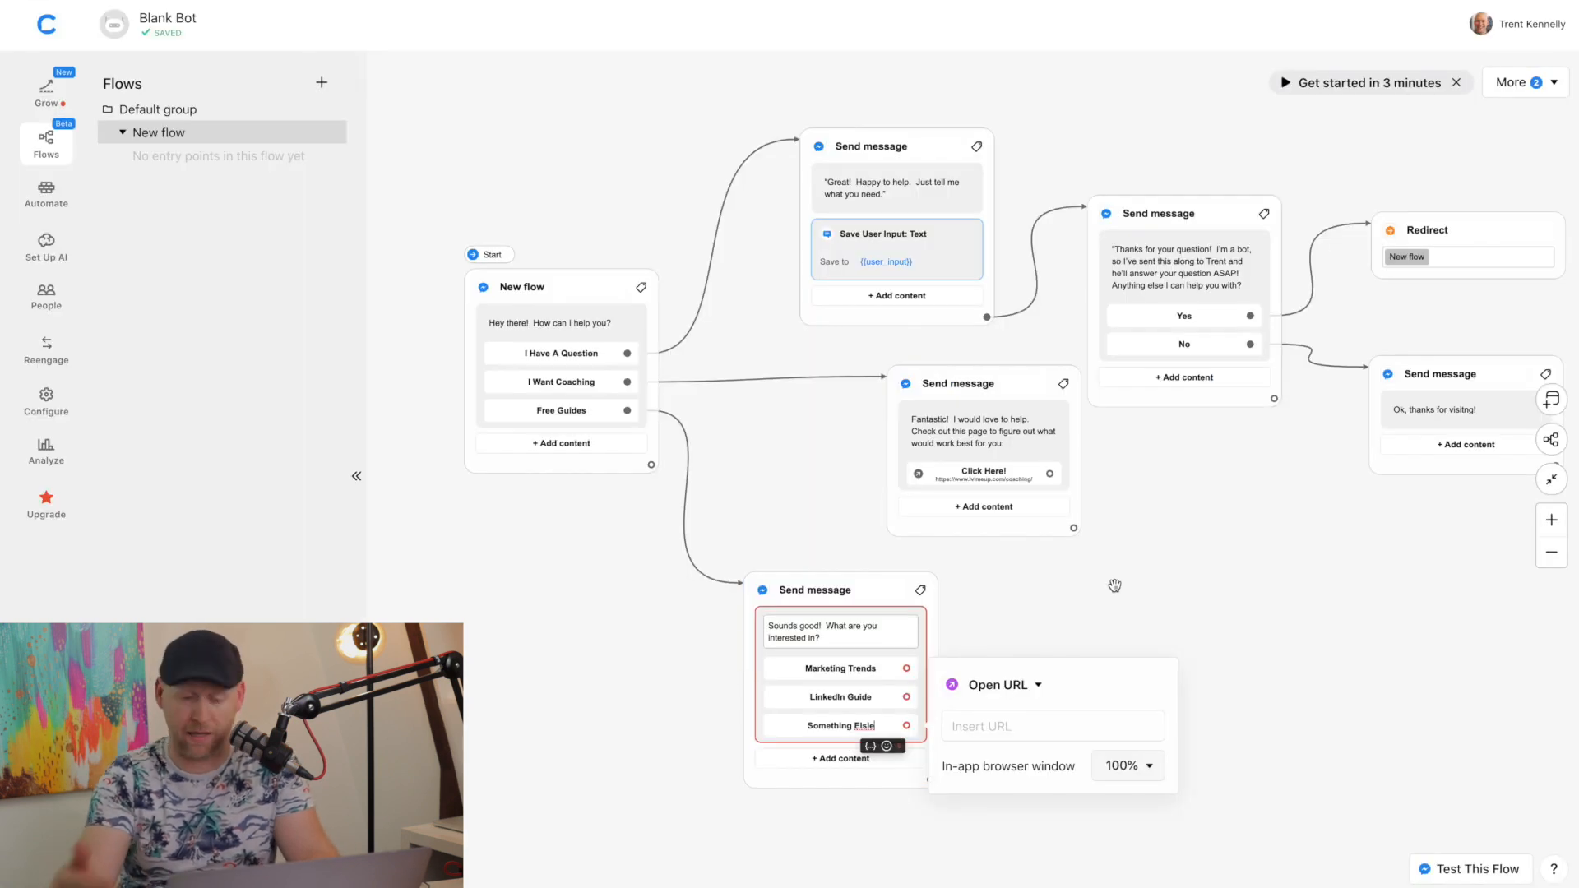
Link Marketing Trends to a new message reading "Good choice! That's going to be important coming up. Here you go:", copied from the mind map
{"action": "left_click", "coordinate": [1115, 585]}
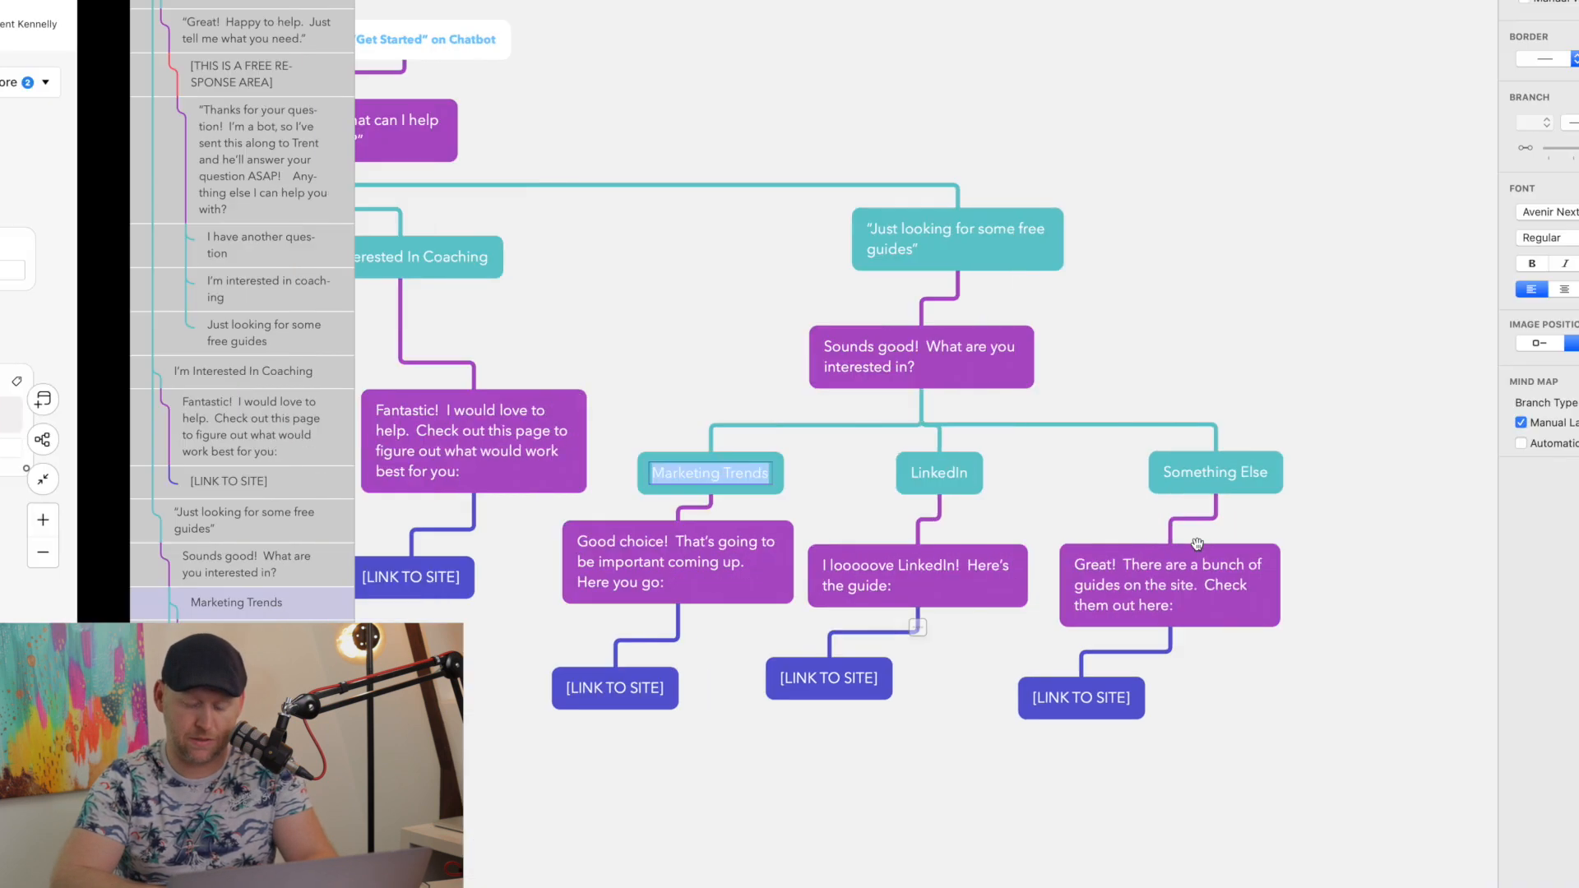
{"action": "left_click_drag", "start_coordinate": [560, 582], "coordinate": [552, 576]}
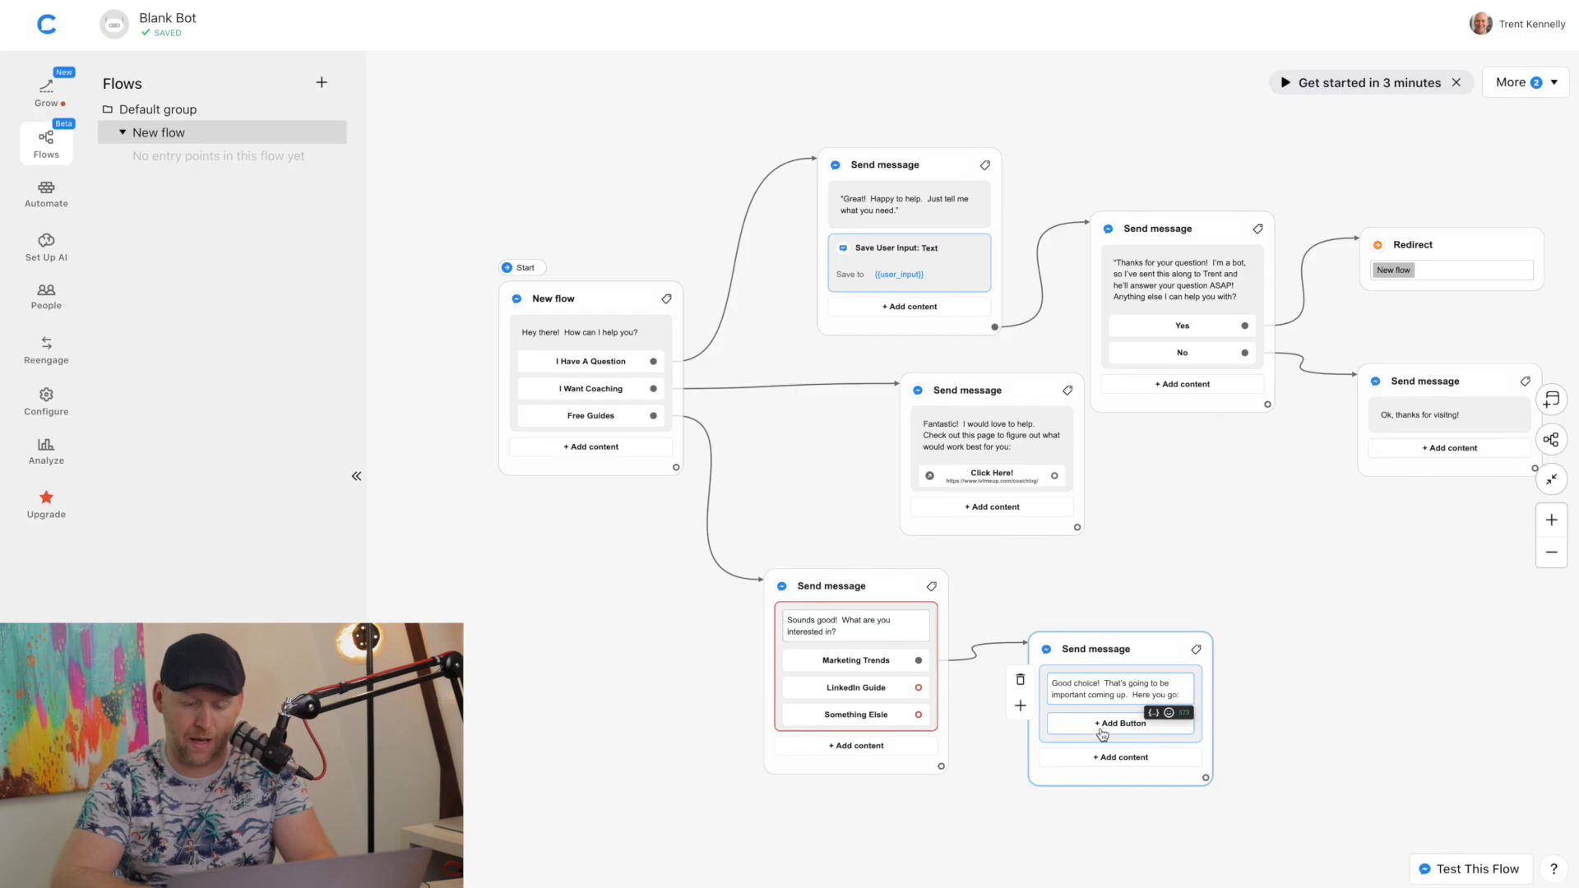
{"action": "left_click", "coordinate": [1120, 723]}
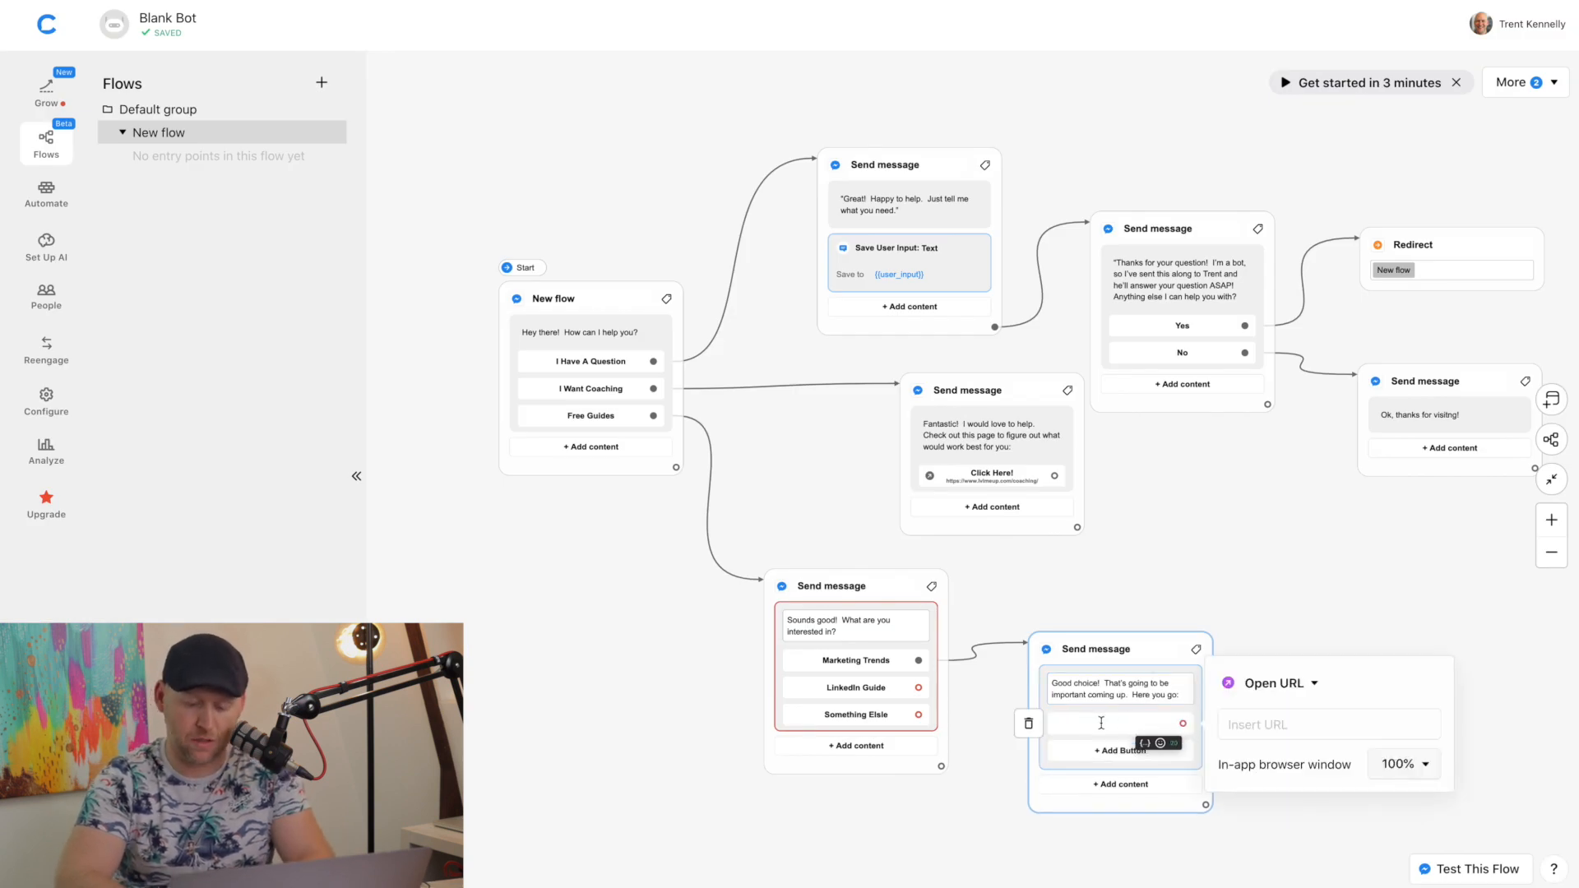
{"action": "type", "text": "Get The Guide"}
{"action": "key", "text": "Tab"}
{"action": "type", "text": "https://www.lvlmeup.com/guides/2021-marketing-trends/"}
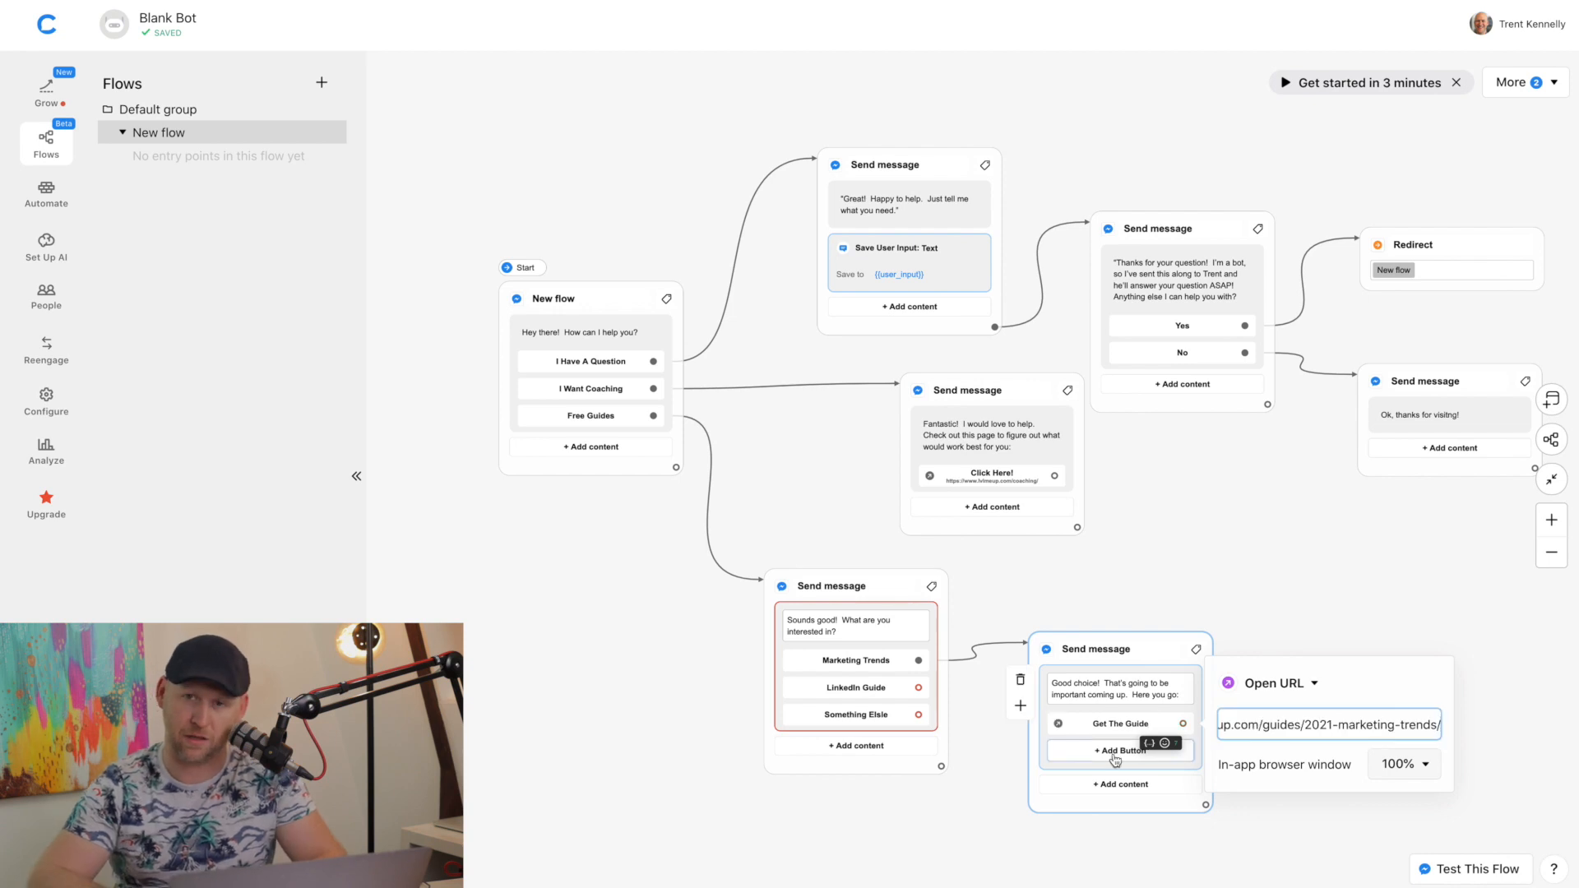
{"action": "left_click", "coordinate": [1185, 837]}
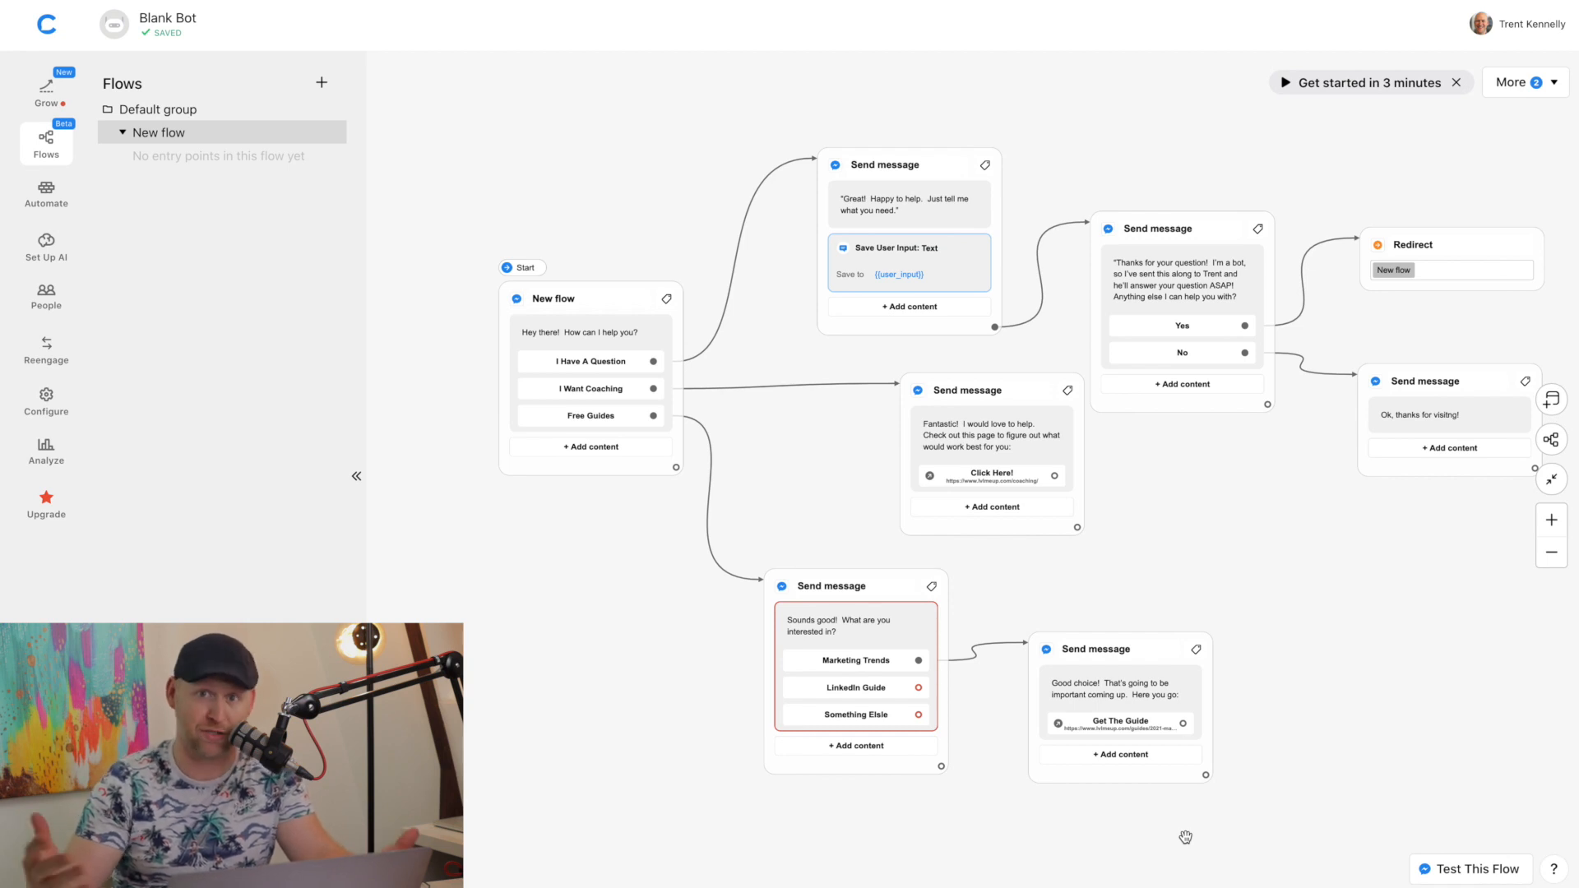
{"action": "left_click_drag", "start_coordinate": [1091, 649], "coordinate": [1214, 550]}
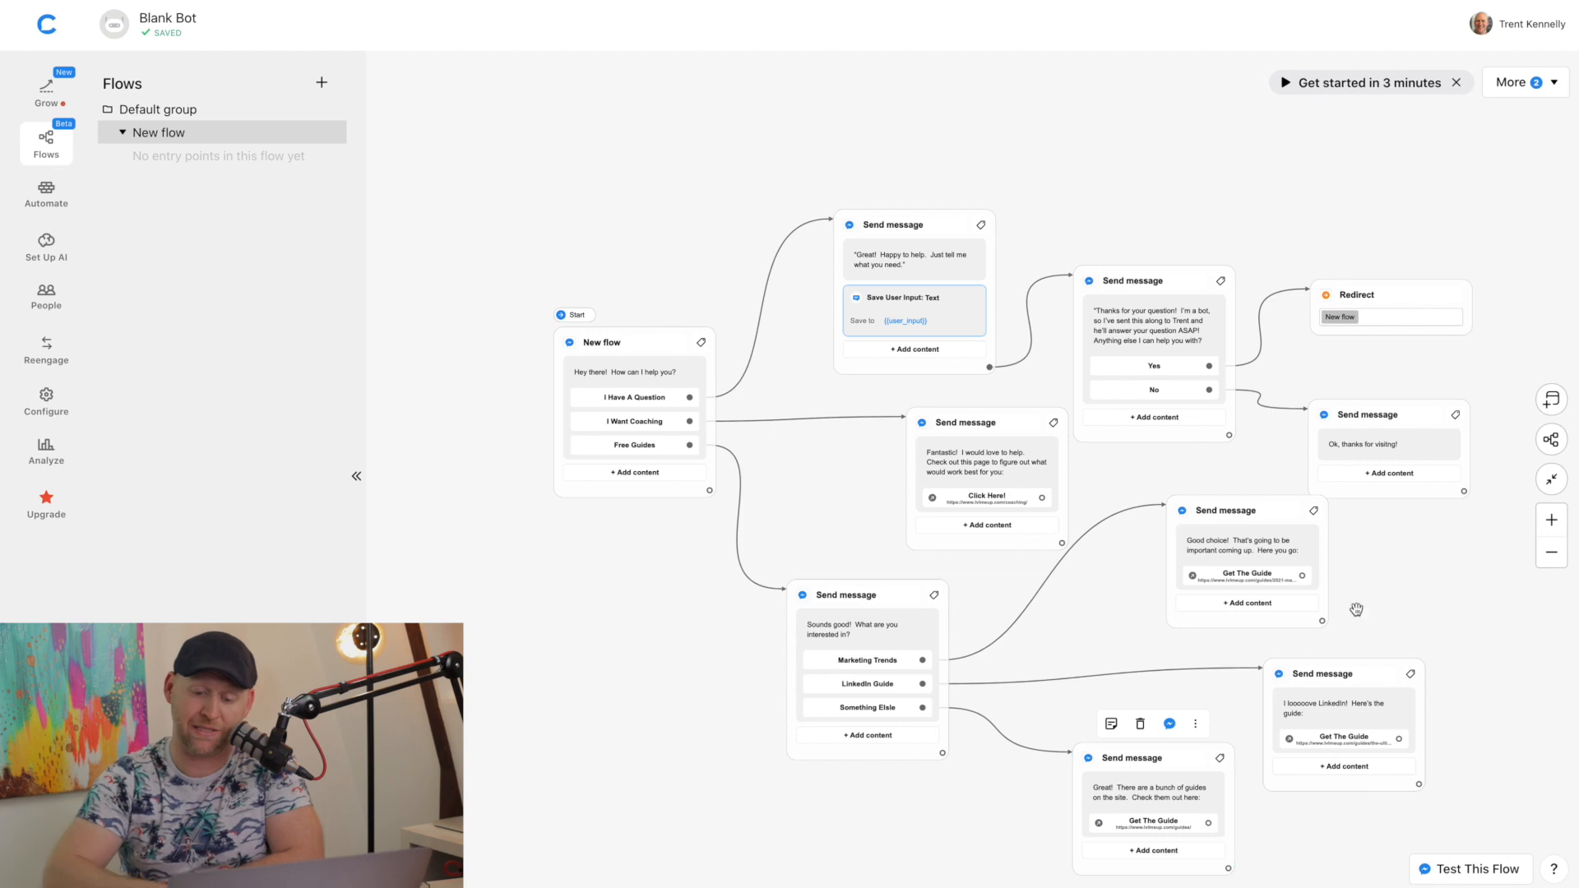
Connect the bot to the business's Facebook page, unarchiving that page
{"action": "mouse_move", "coordinate": [1413, 401]}
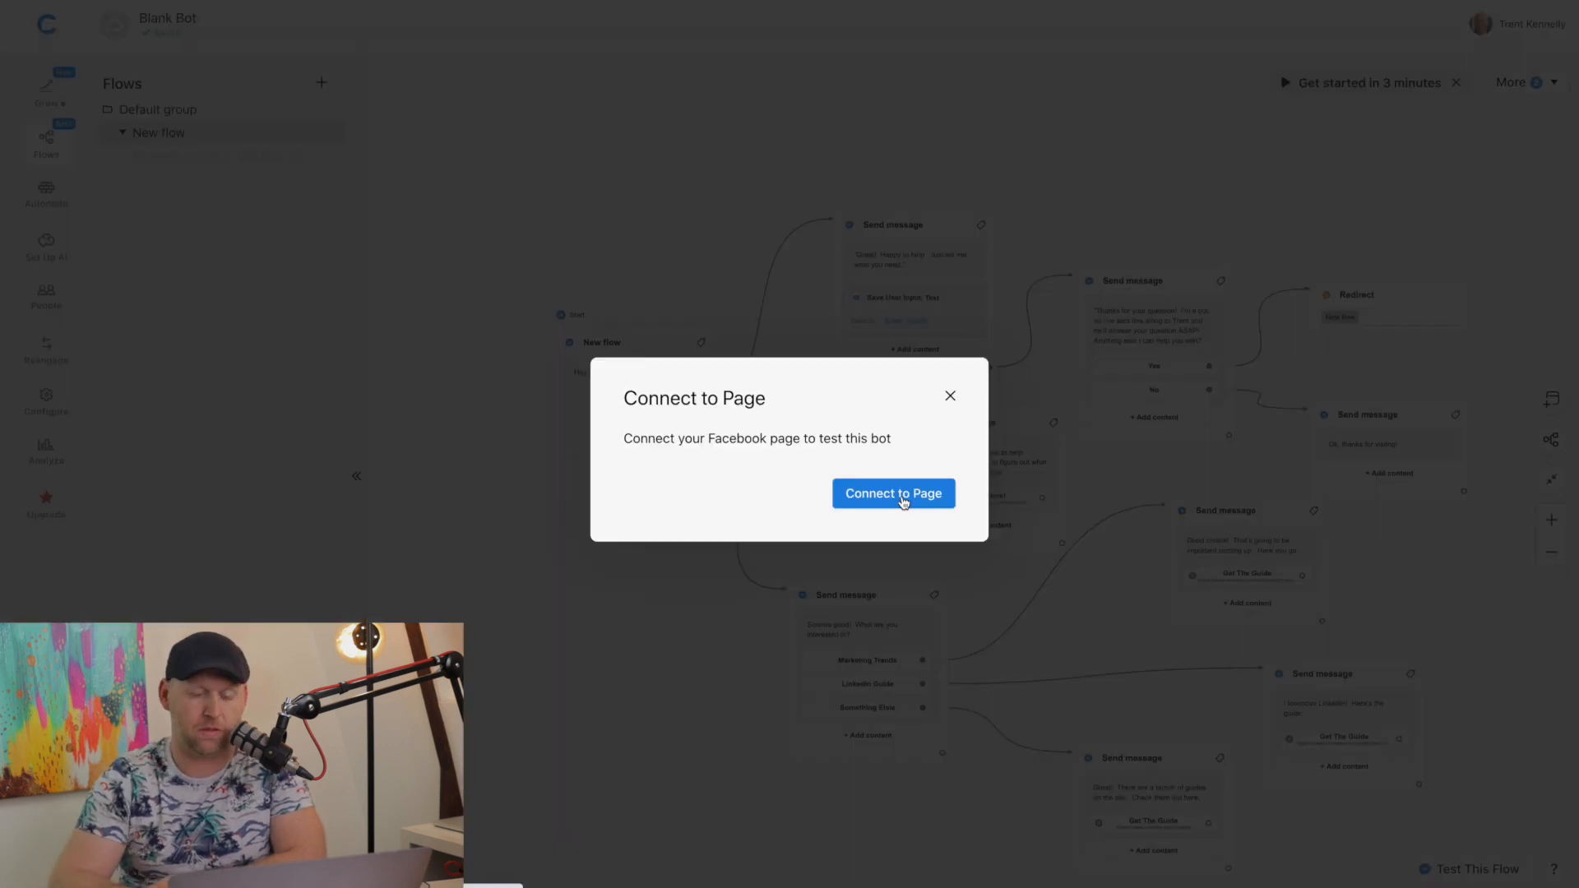
{"action": "left_click", "coordinate": [899, 493]}
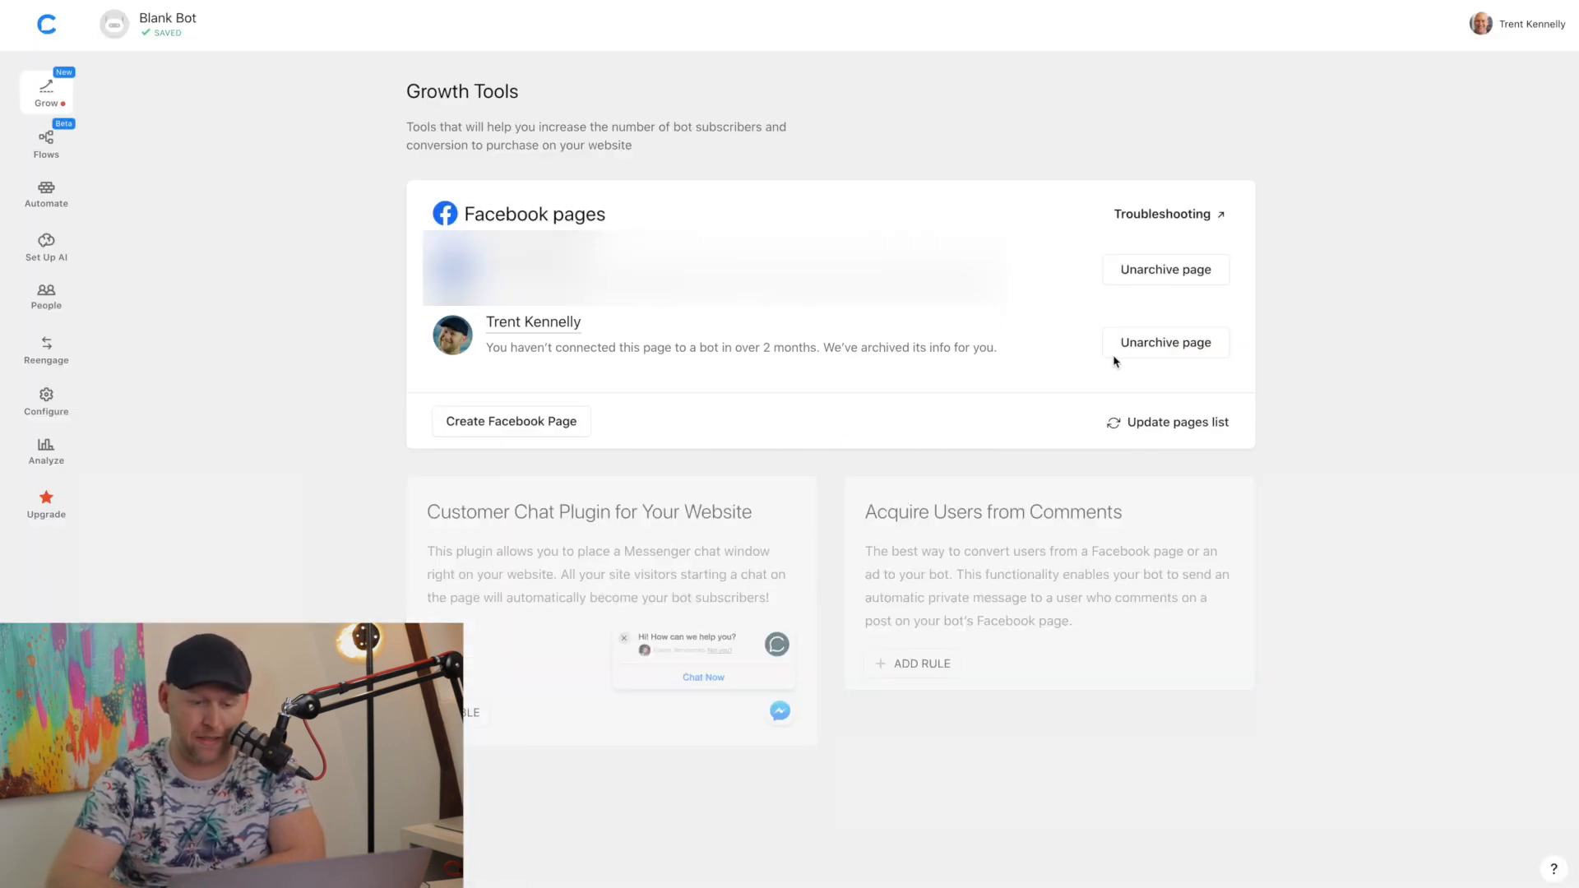
{"action": "left_click", "coordinate": [1152, 352]}
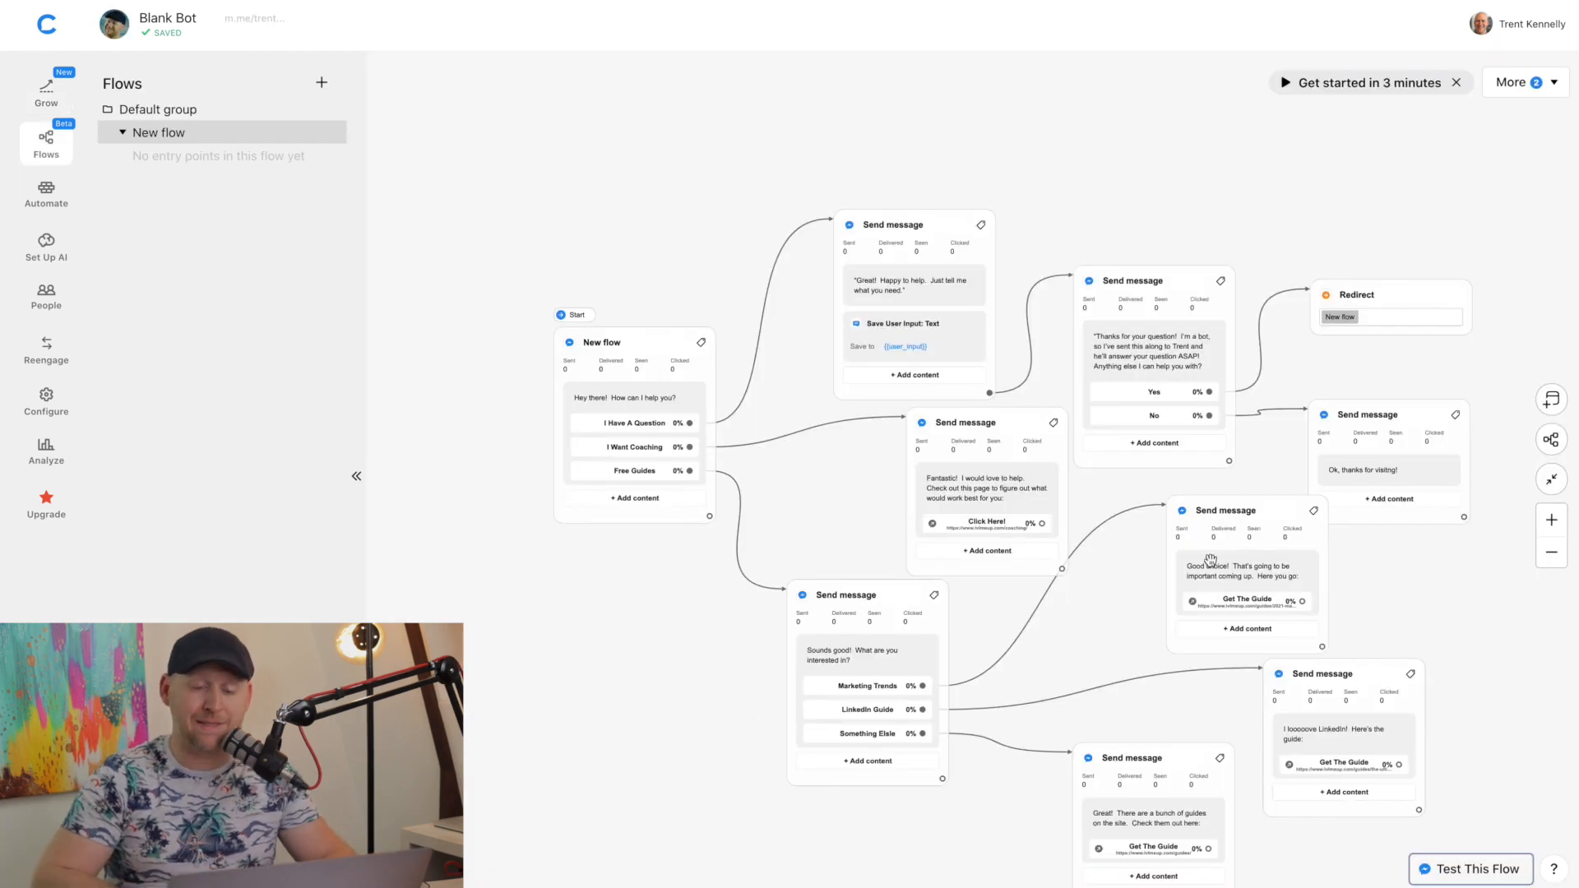
Open the flow test in Messenger and choose "I Have A Question" in the bot's greeting
{"action": "left_click", "coordinate": [1449, 874]}
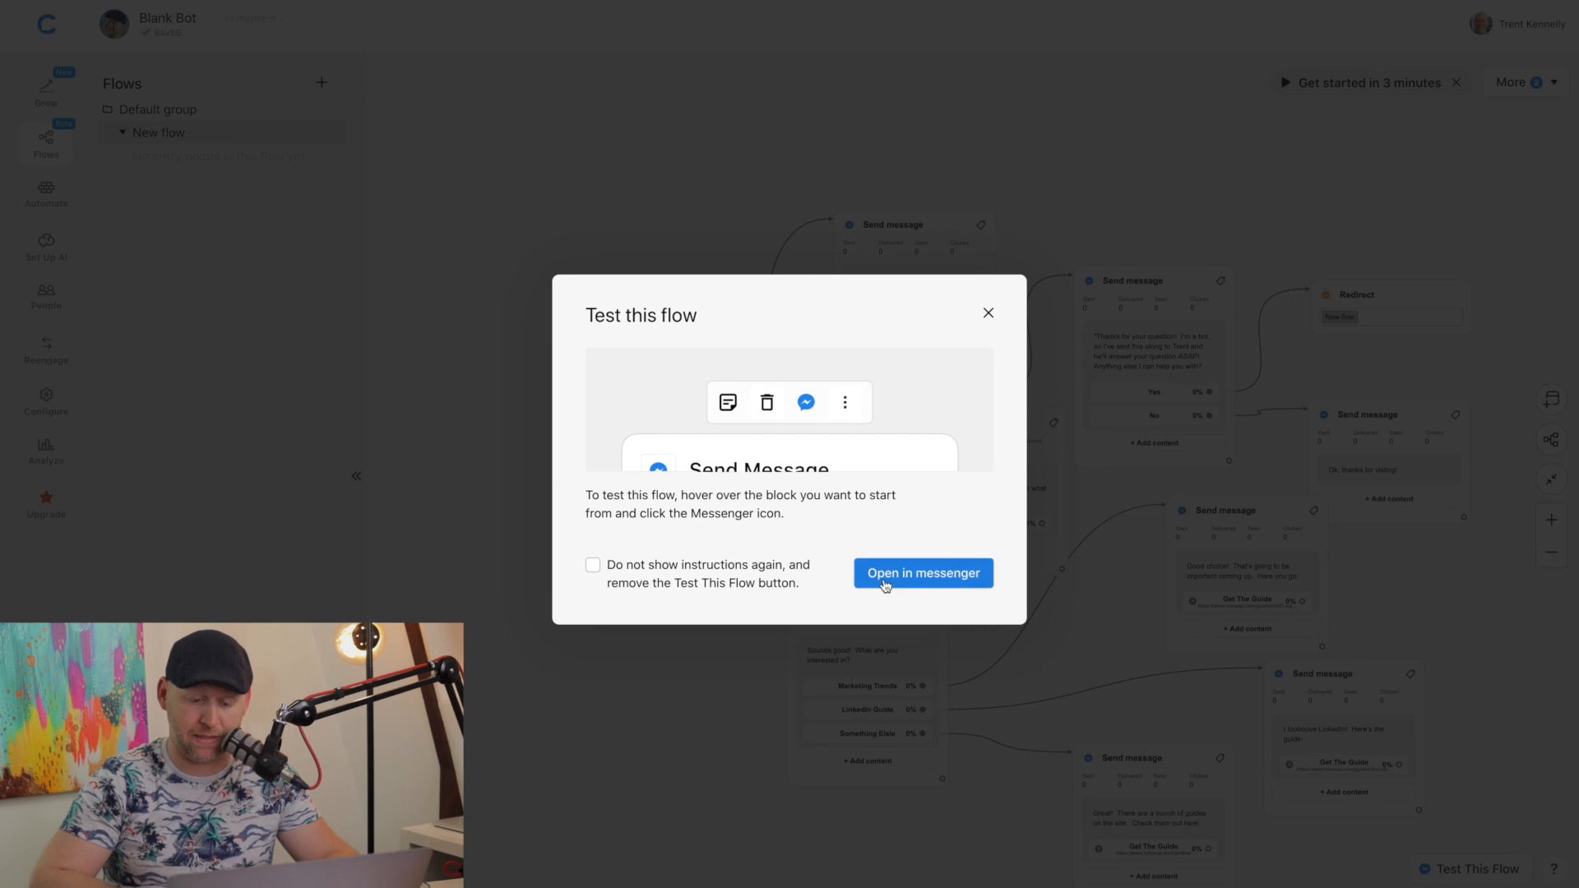
{"action": "left_click", "coordinate": [884, 585]}
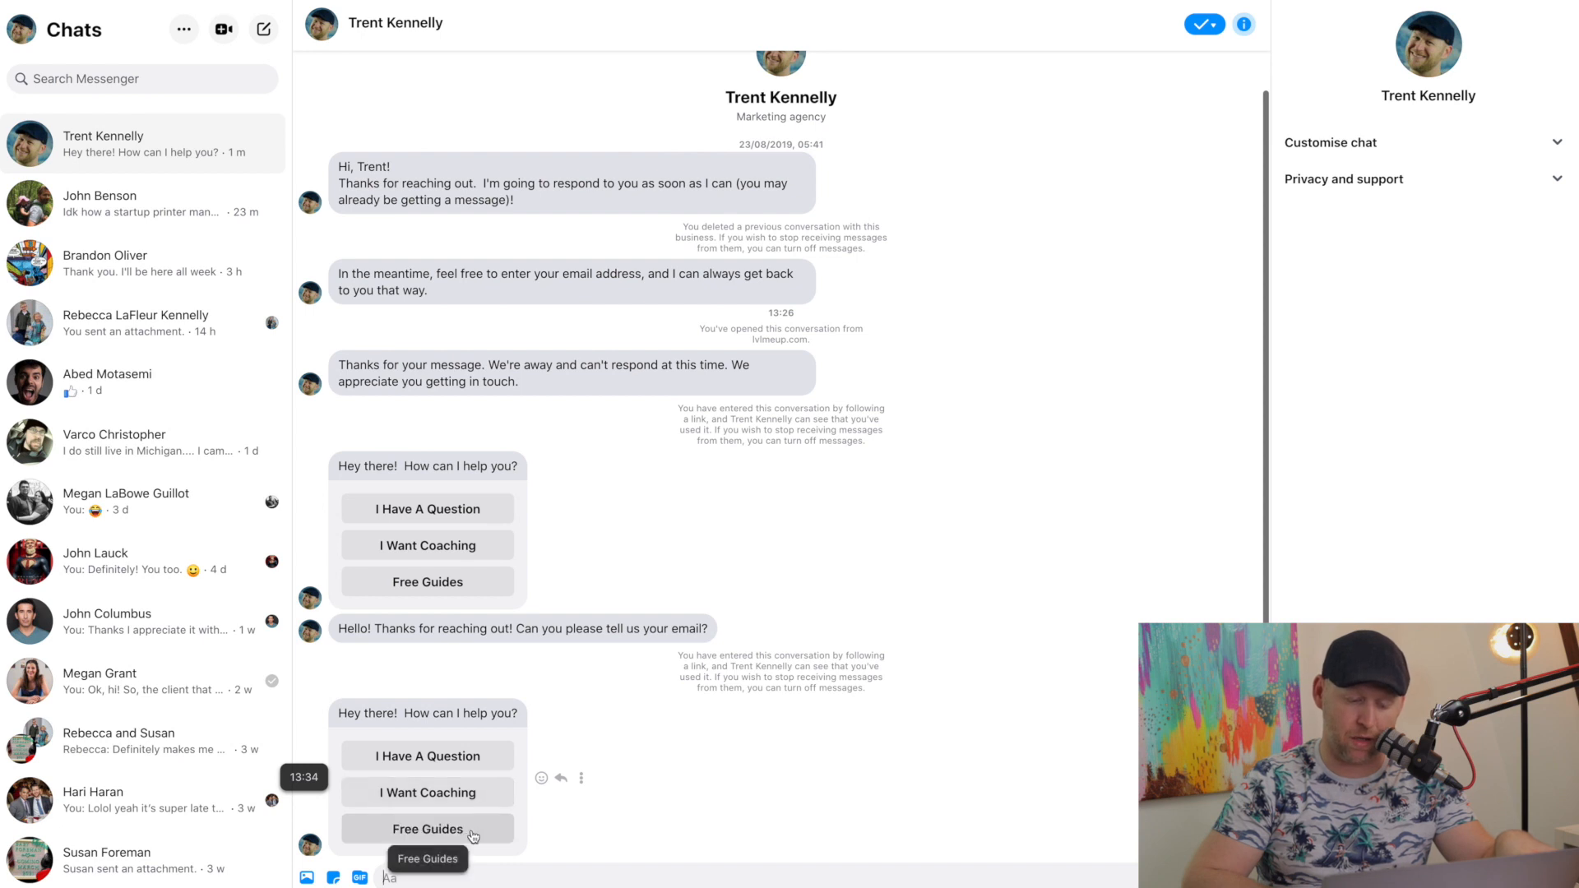
{"action": "left_click", "coordinate": [444, 763]}
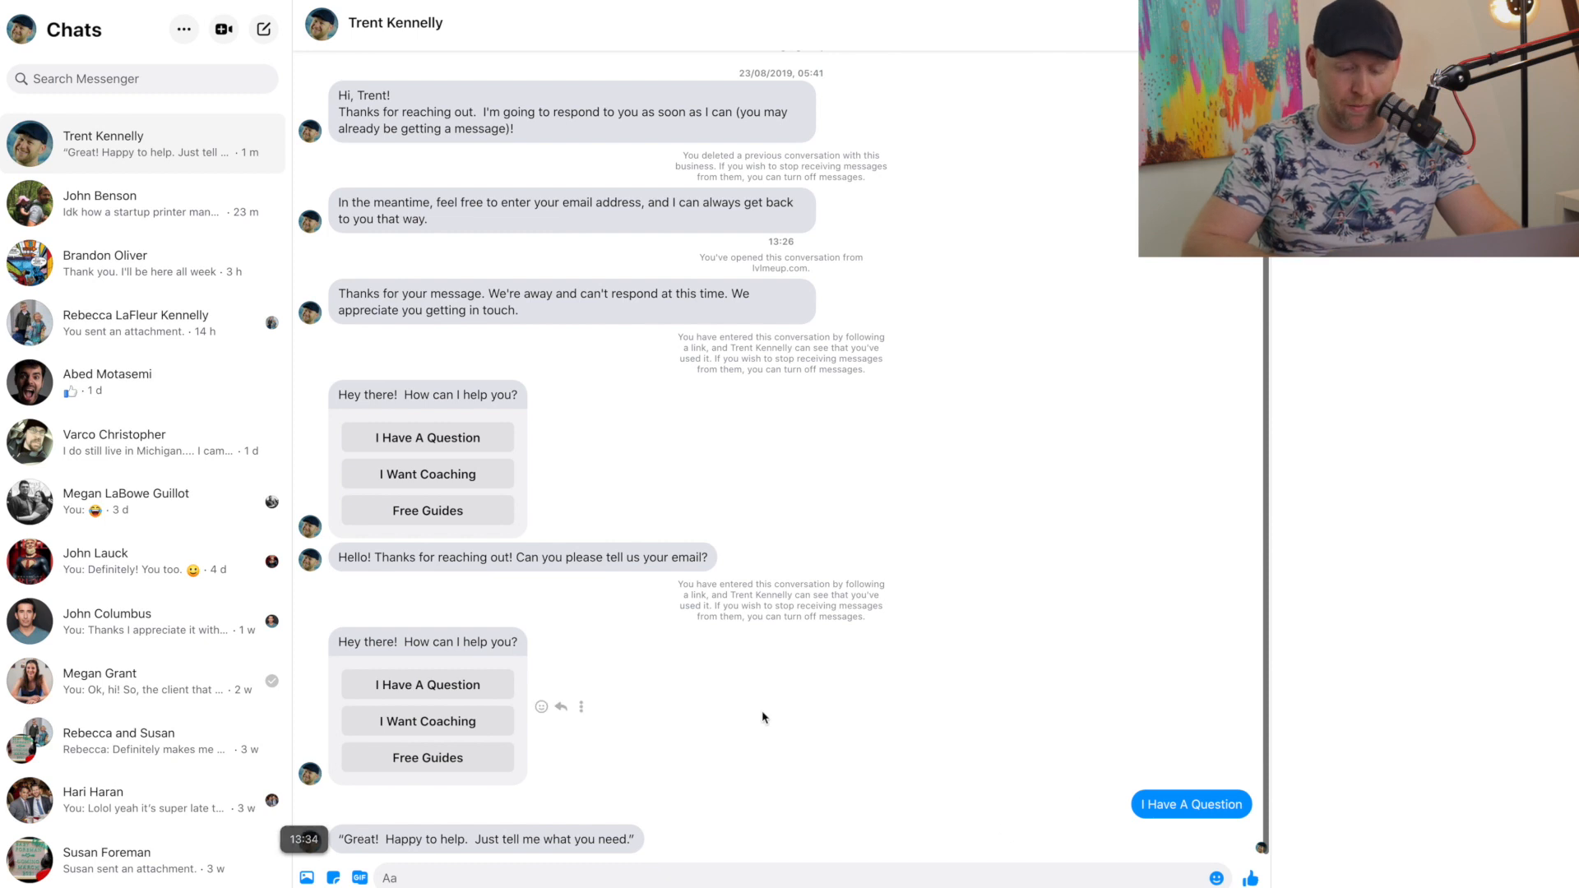
Send "This is a test" as the question and answer Yes to the bot's offer of further help
{"action": "left_click", "coordinate": [555, 878]}
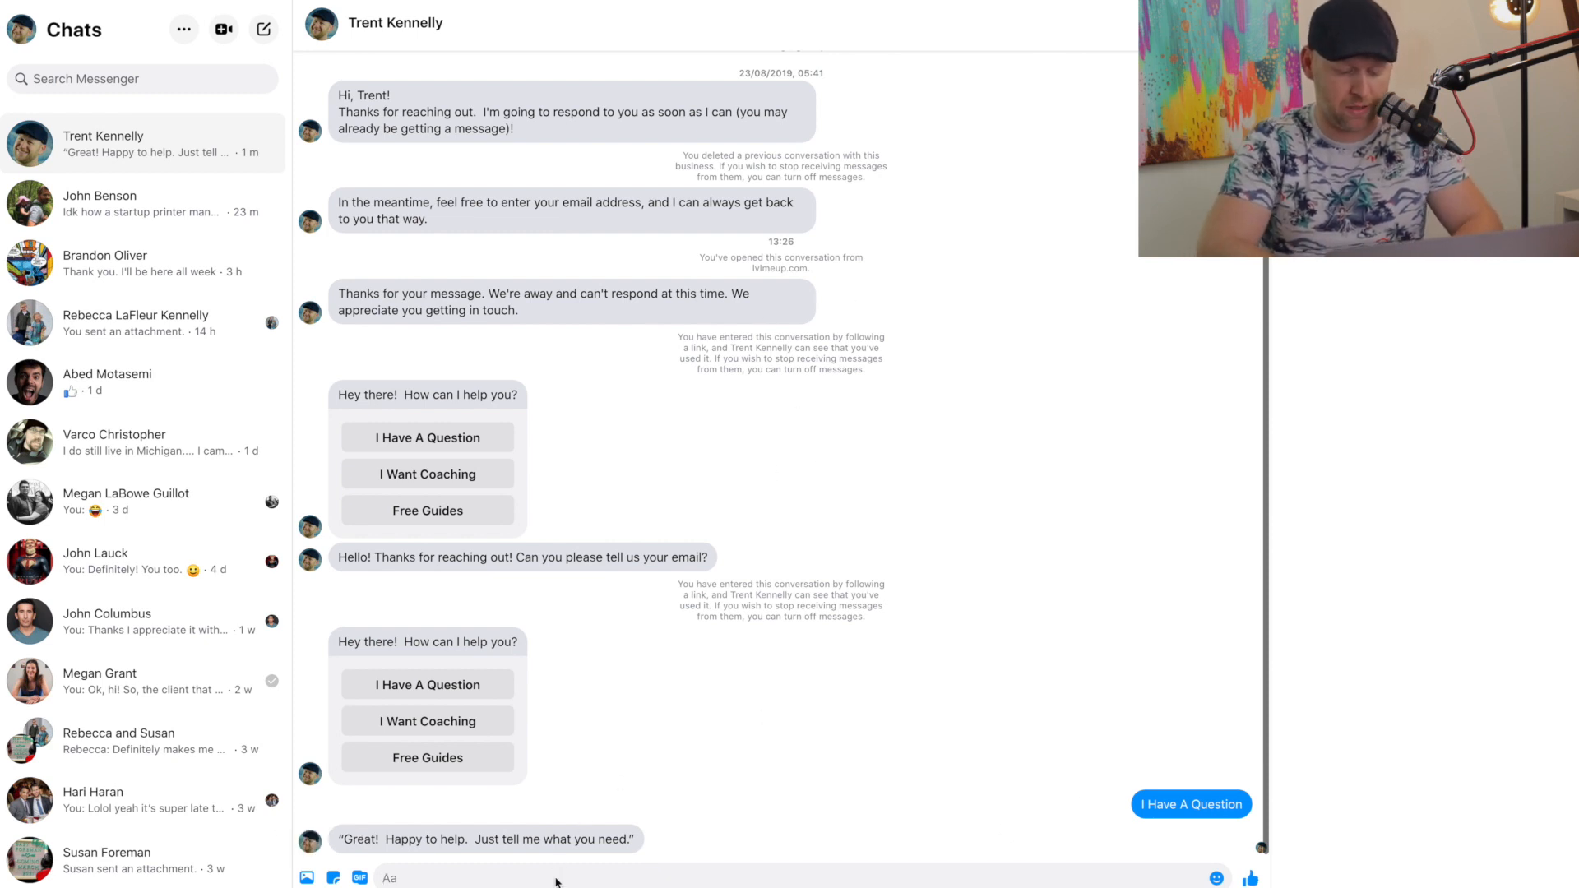
{"action": "type", "text": "This is a test"}
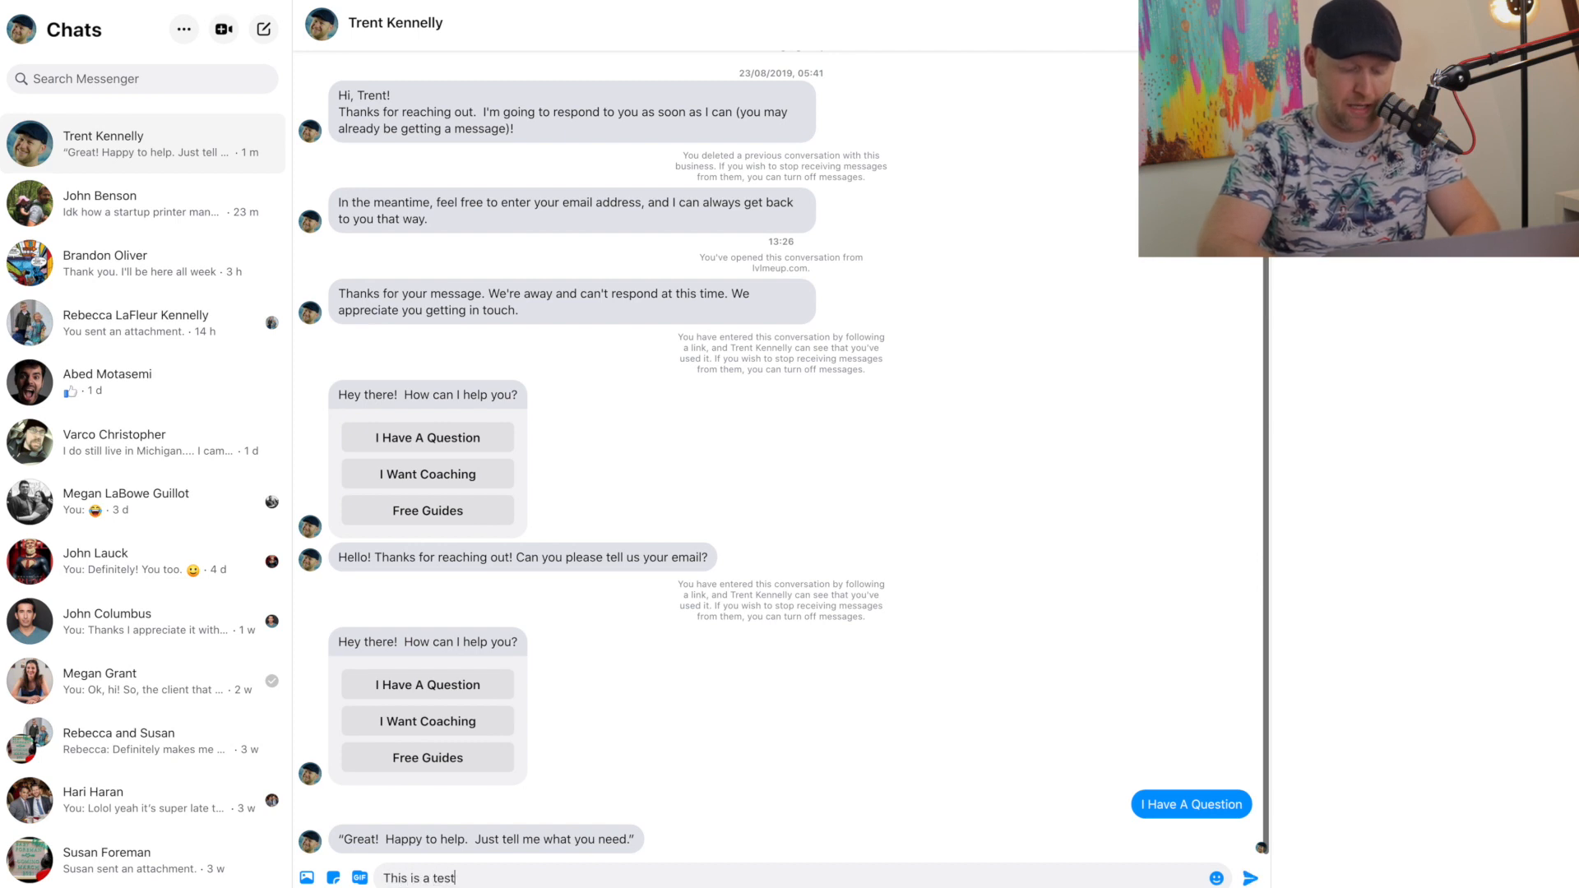
{"action": "key", "text": "Return"}
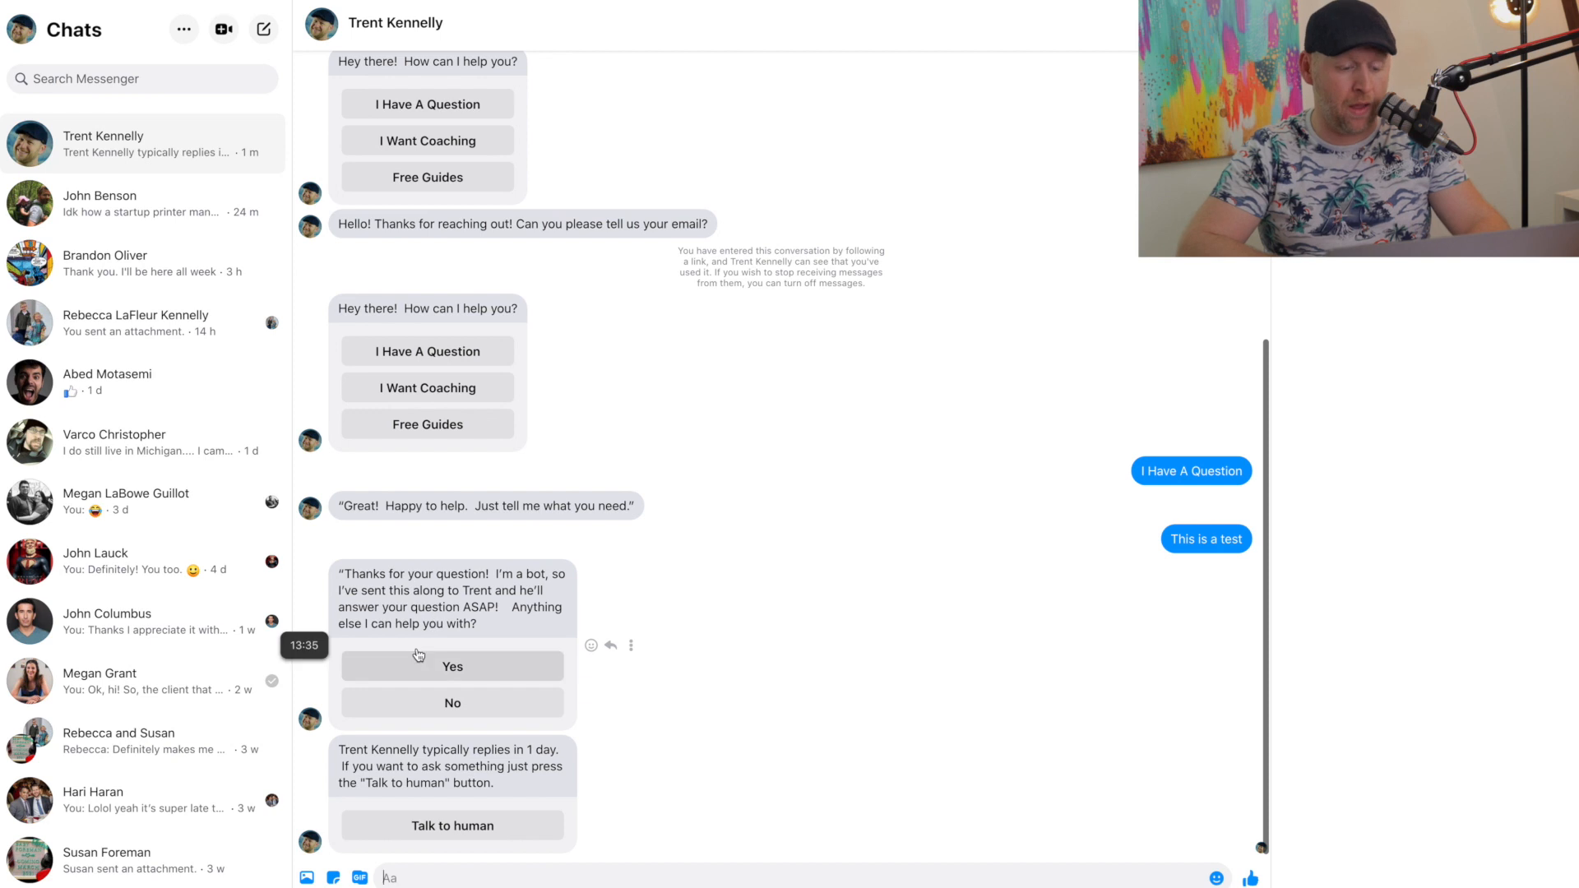
{"action": "left_click_drag", "start_coordinate": [347, 574], "coordinate": [496, 625]}
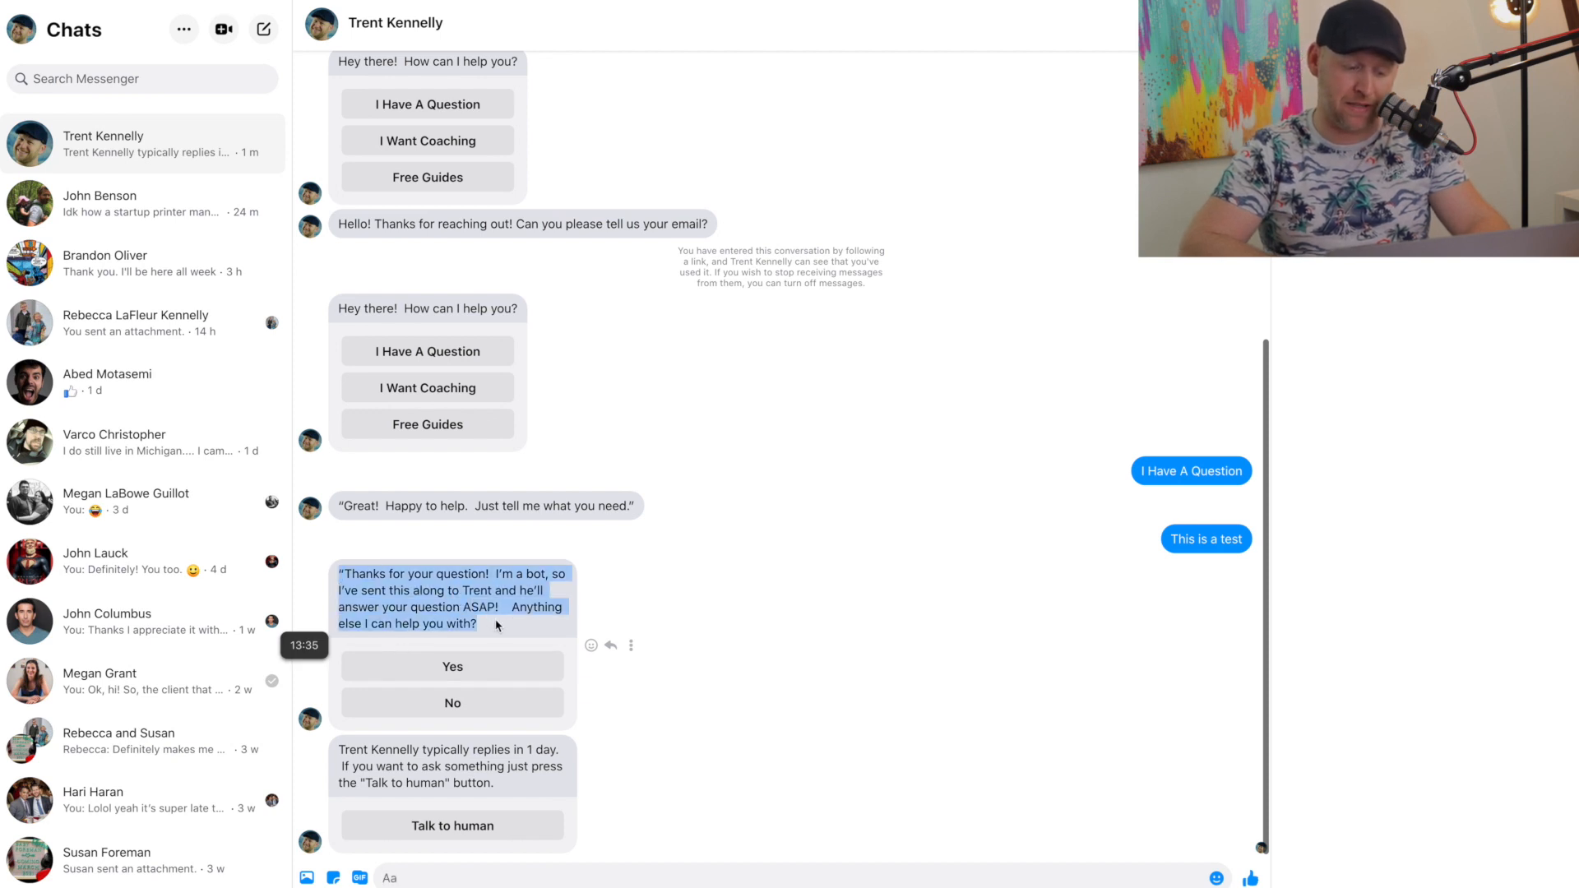
{"action": "left_click", "coordinate": [483, 675]}
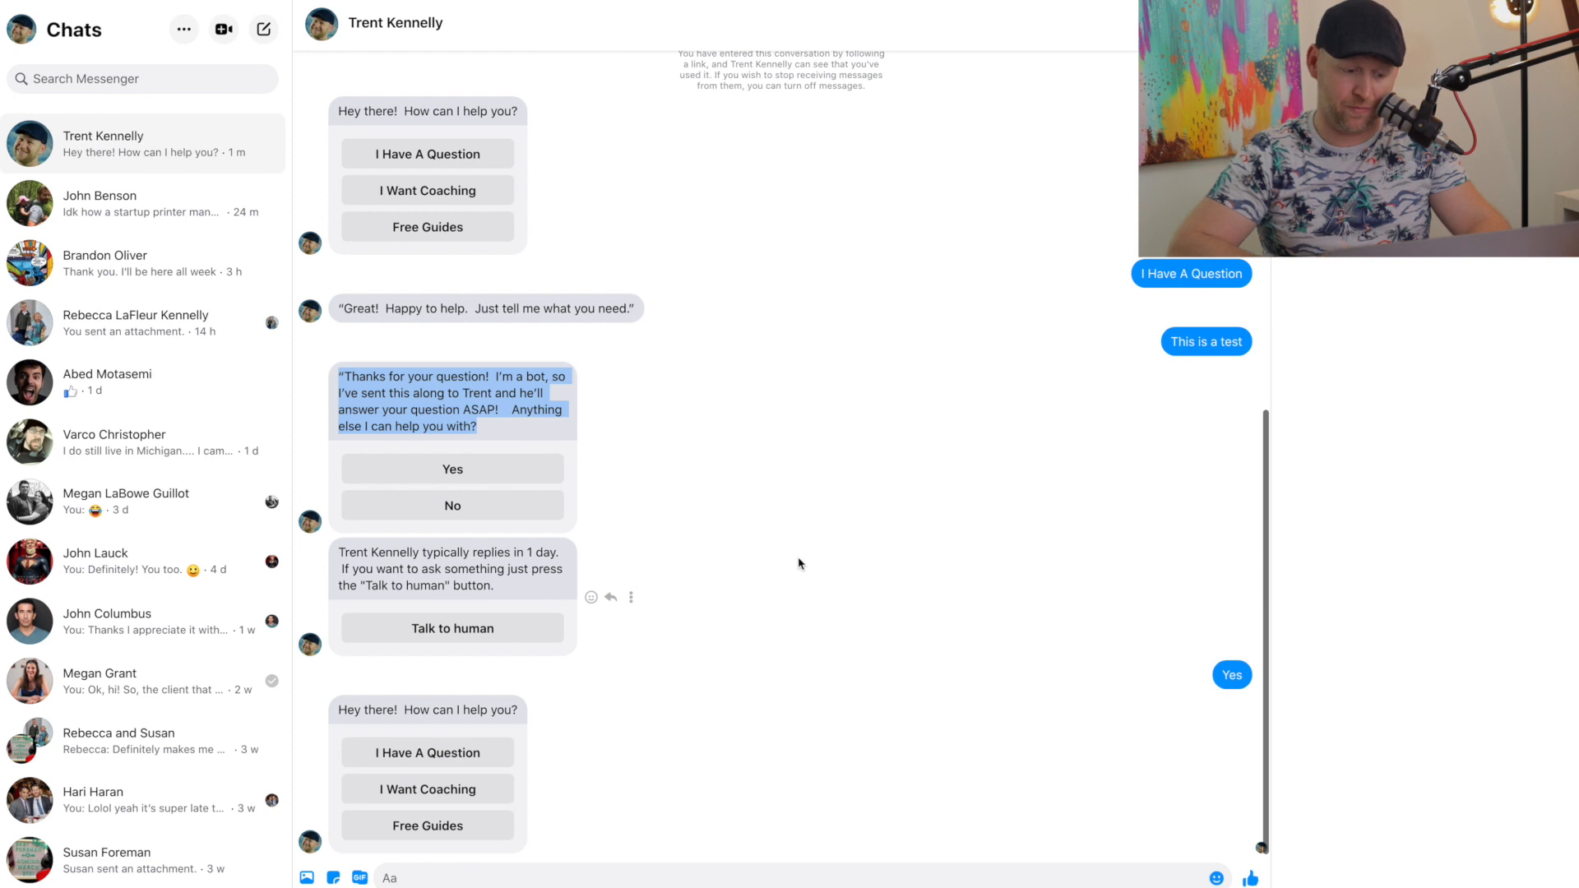
Test the "I Want Coaching" branch and its "Click Here!" link, and choose "Free Guides" in the greeting
{"action": "left_click", "coordinate": [457, 793]}
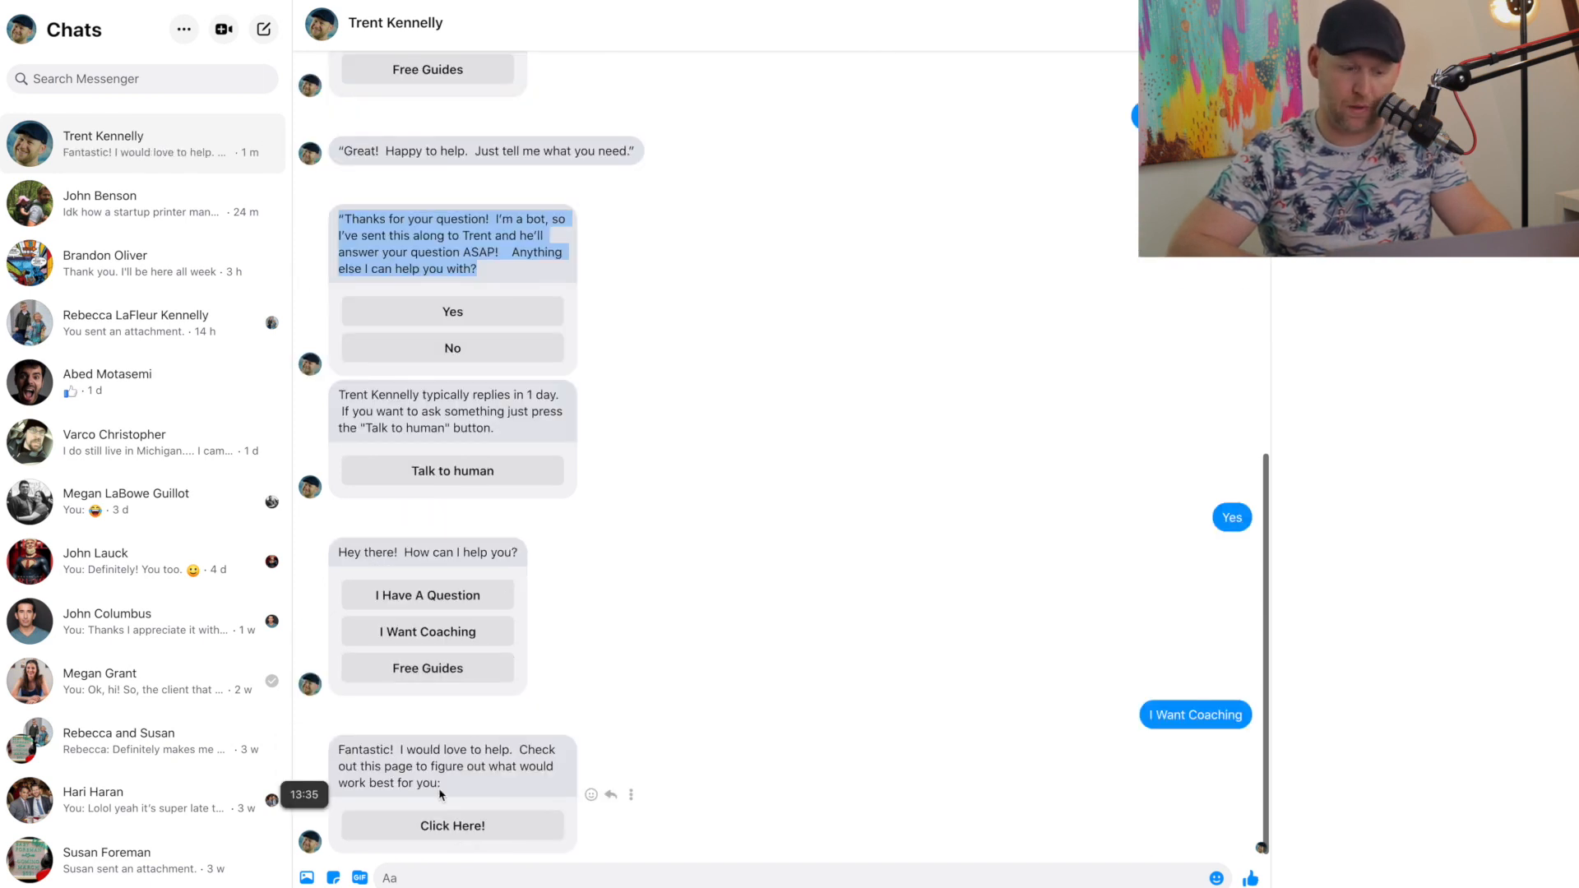
{"action": "left_click", "coordinate": [450, 838]}
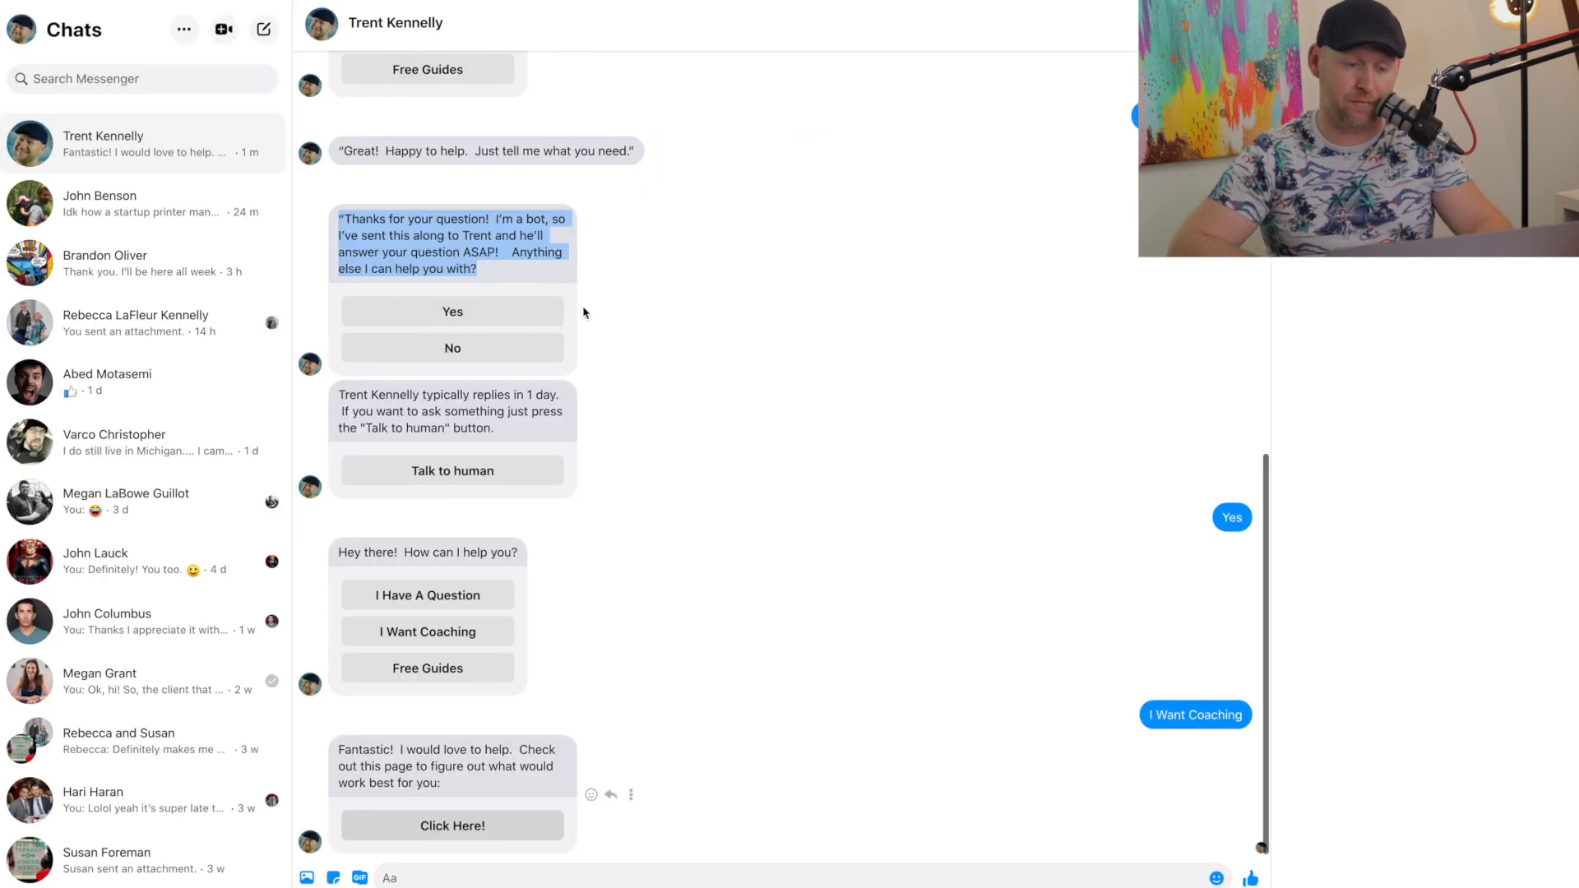
{"action": "left_click", "coordinate": [428, 669]}
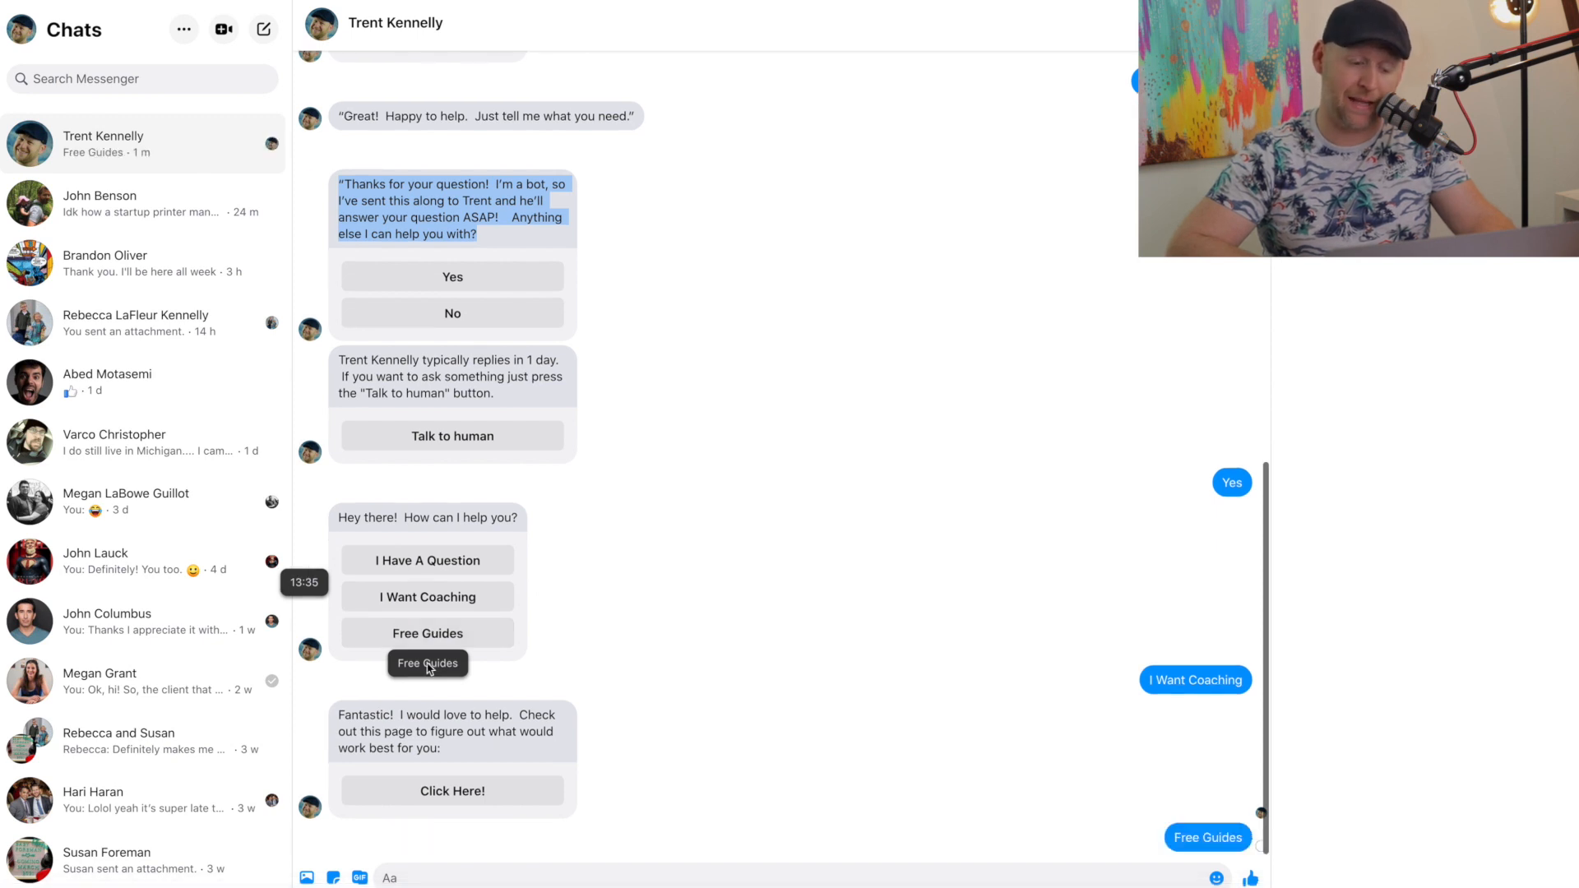